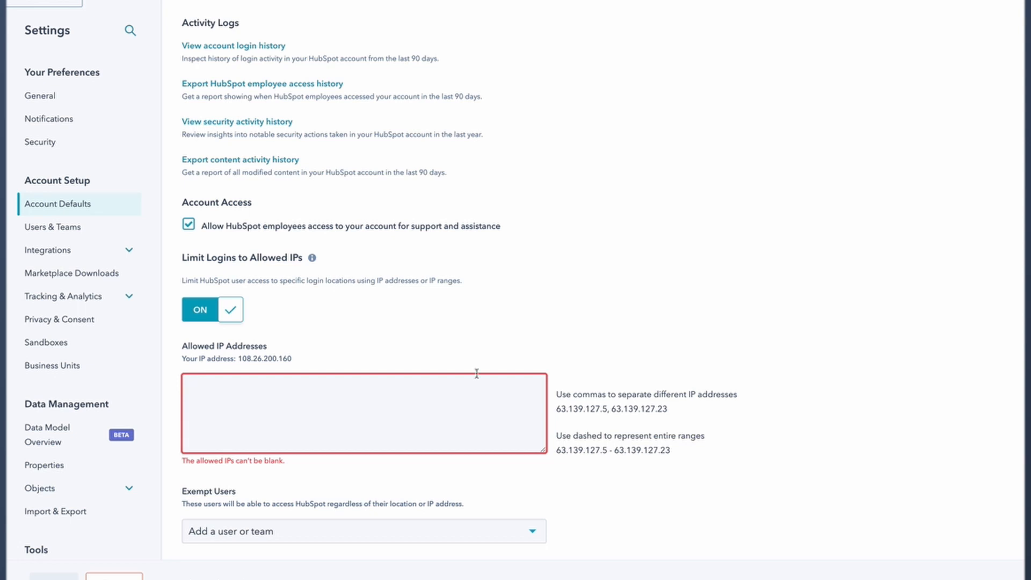
- Review the example IP addresses and range, then check the Exempt Users list
left_click_drag(557, 409, 714, 418)
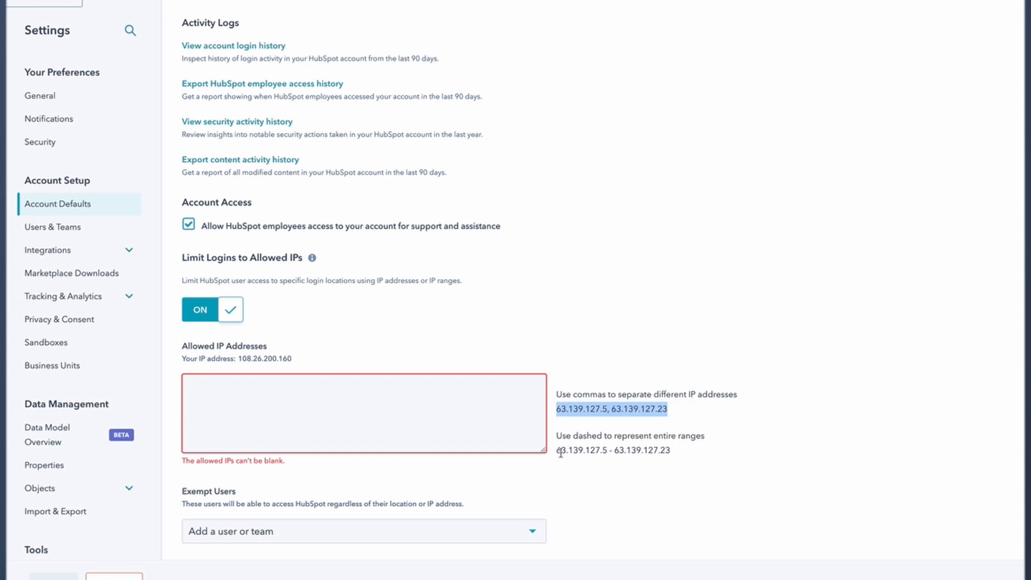
left_click_drag(562, 450, 704, 452)
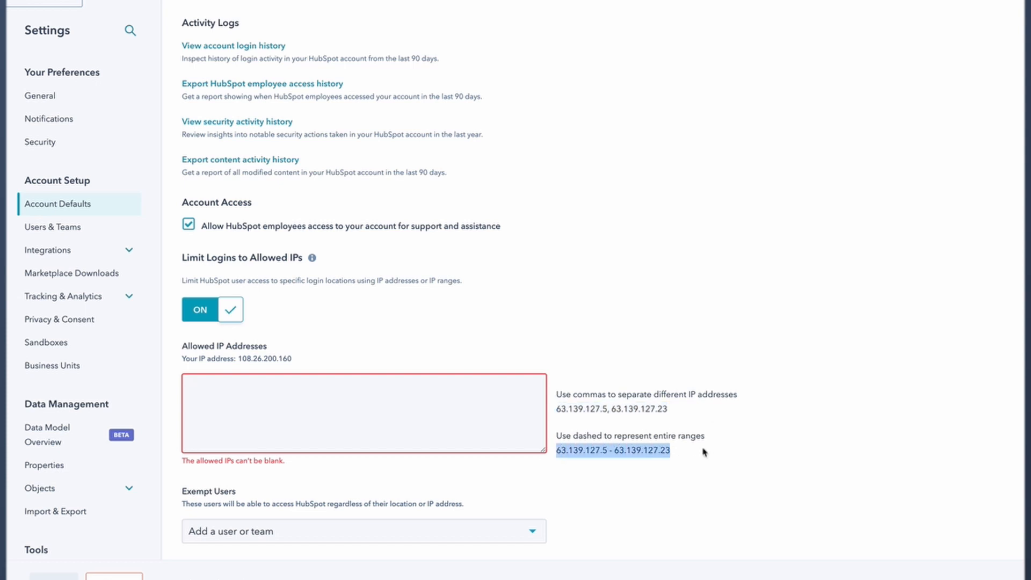
left_click(414, 390)
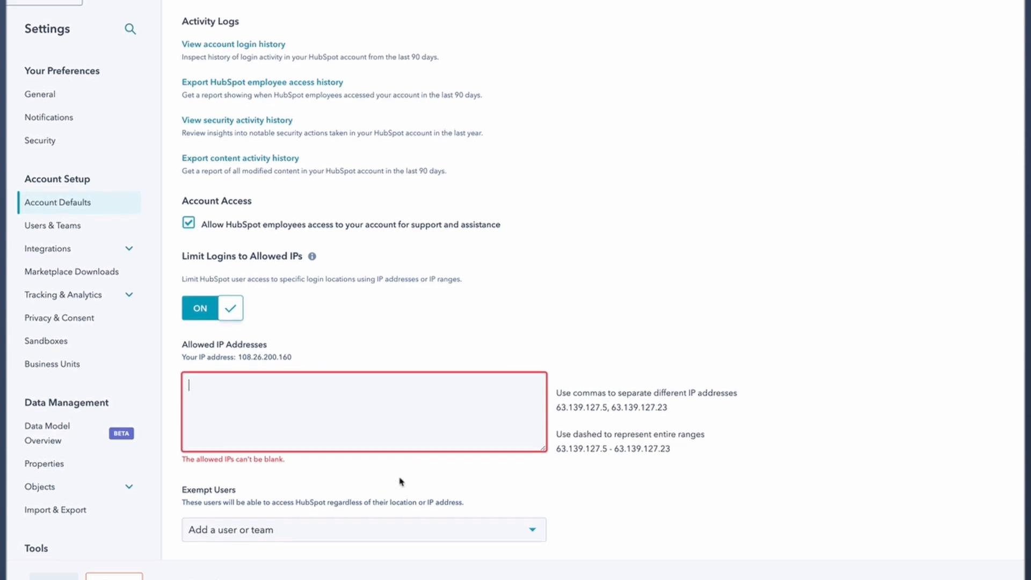
left_click(337, 537)
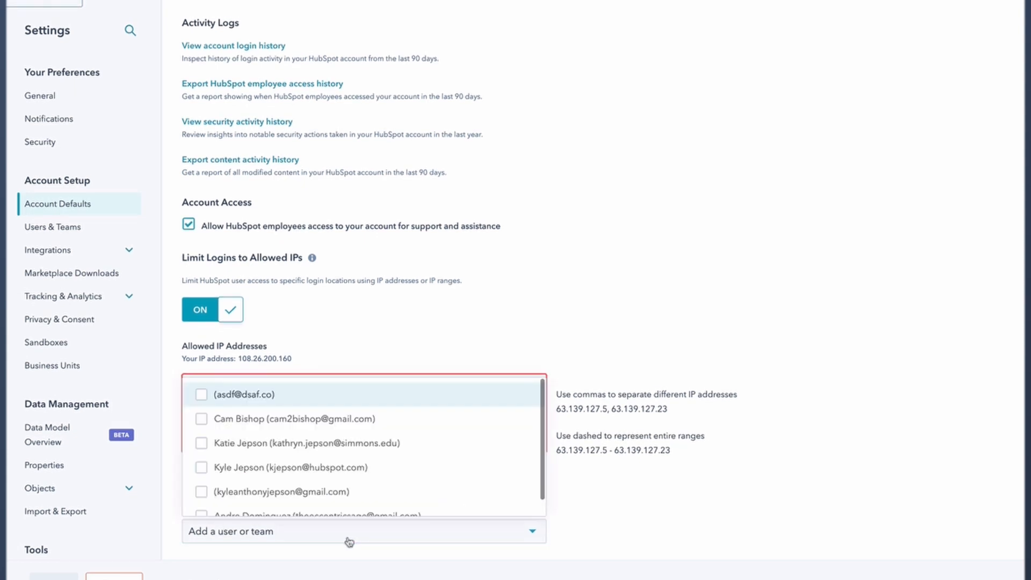
left_click(633, 533)
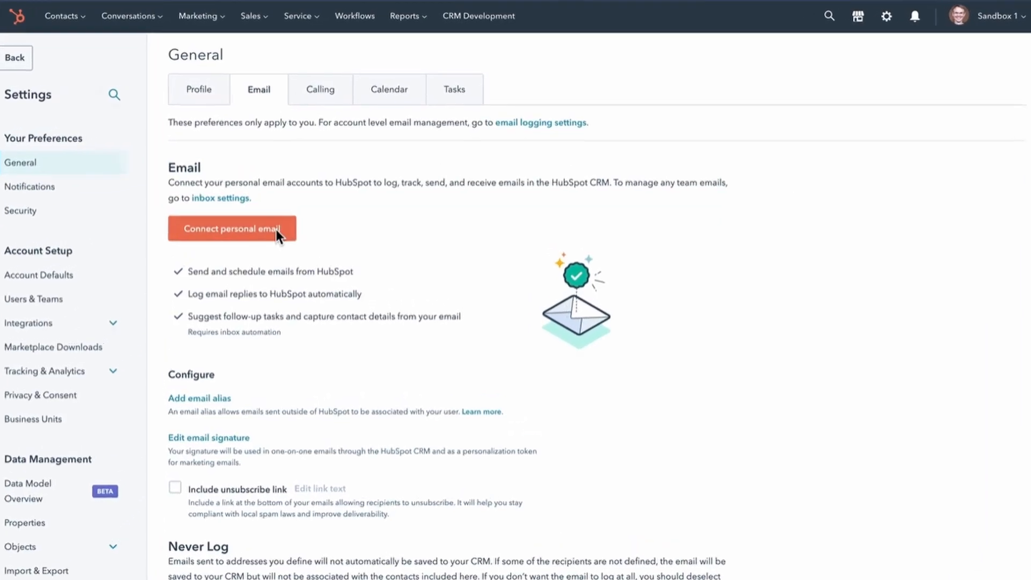
- Start connecting a personal inbox with inbox automation on and submit the user's email address
left_click(276, 230)
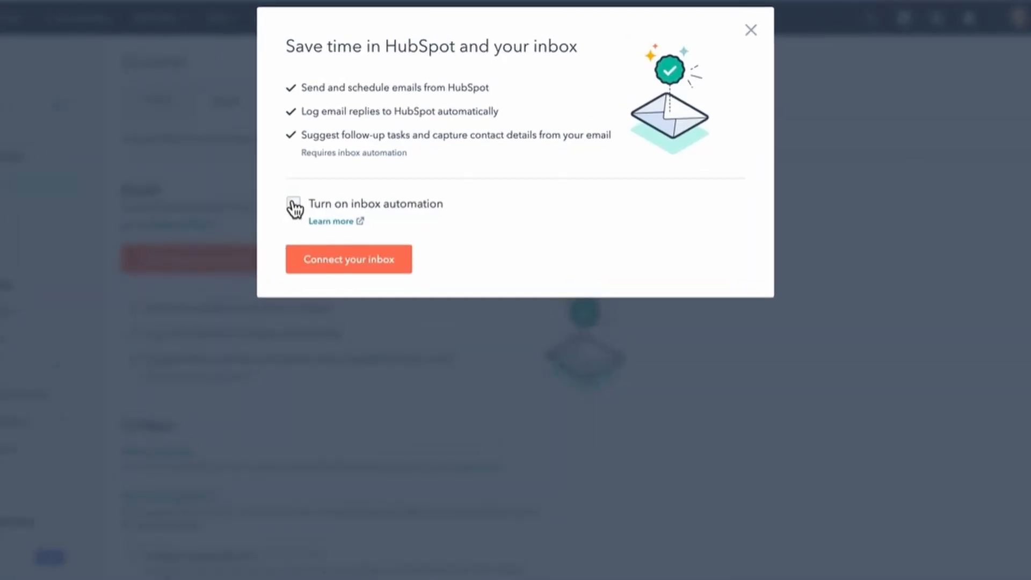
left_click(295, 206)
left_click(368, 260)
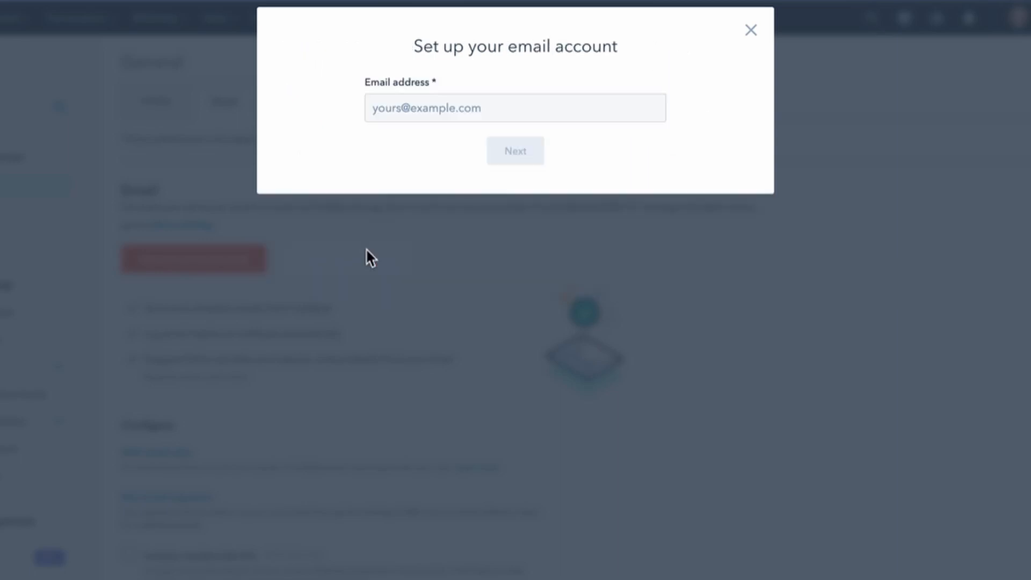
left_click(489, 109)
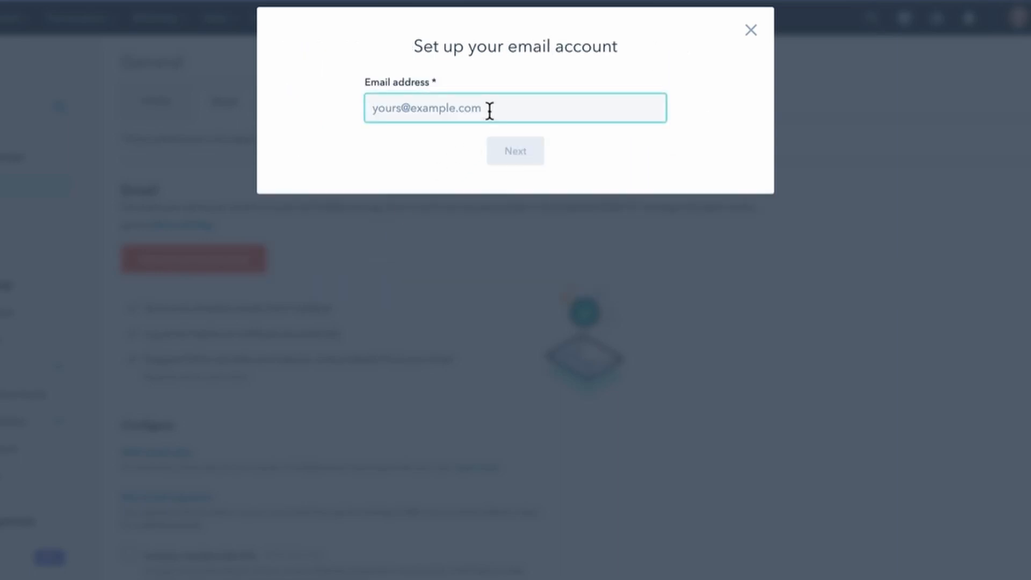
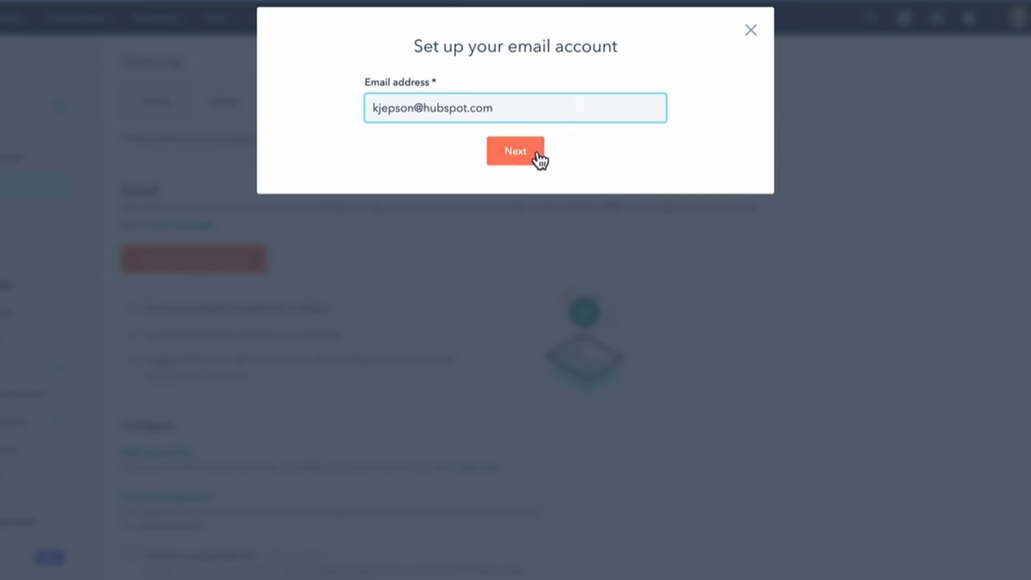
left_click(527, 153)
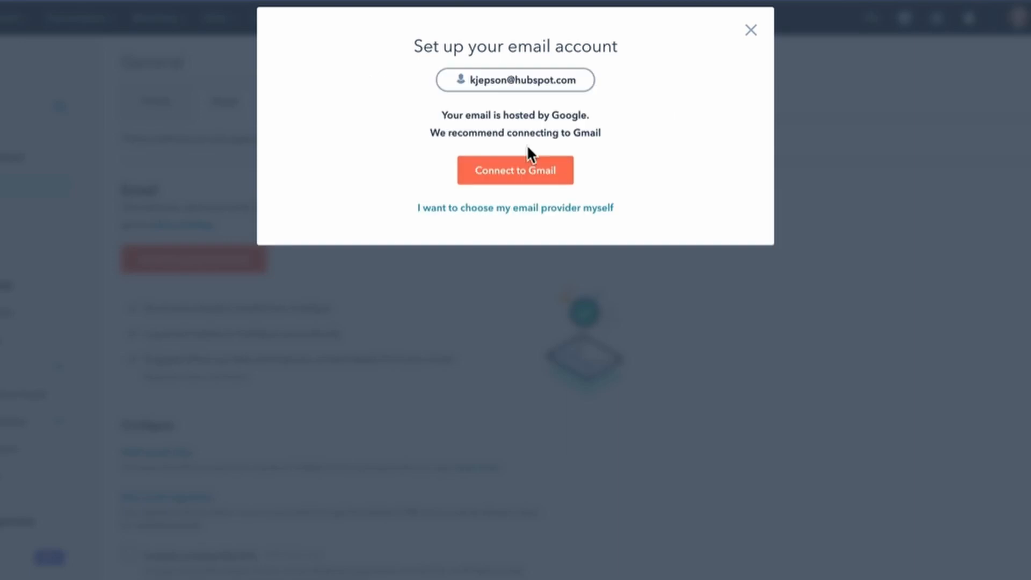
- Review the Google-hosted email notice and choose the email provider manually instead
left_click_drag(442, 115, 612, 122)
left_click_drag(433, 132, 628, 145)
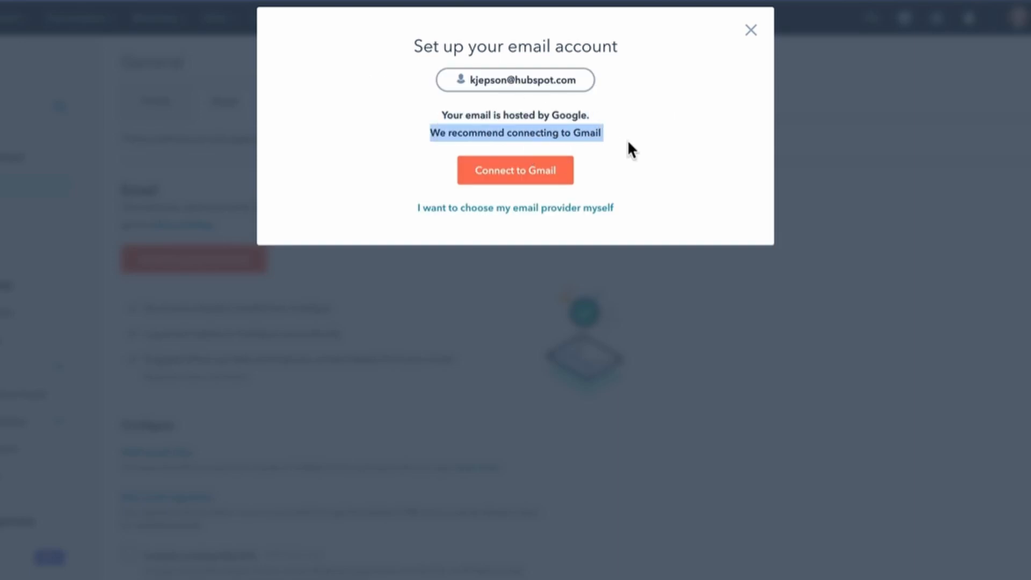
left_click(630, 143)
left_click(553, 172)
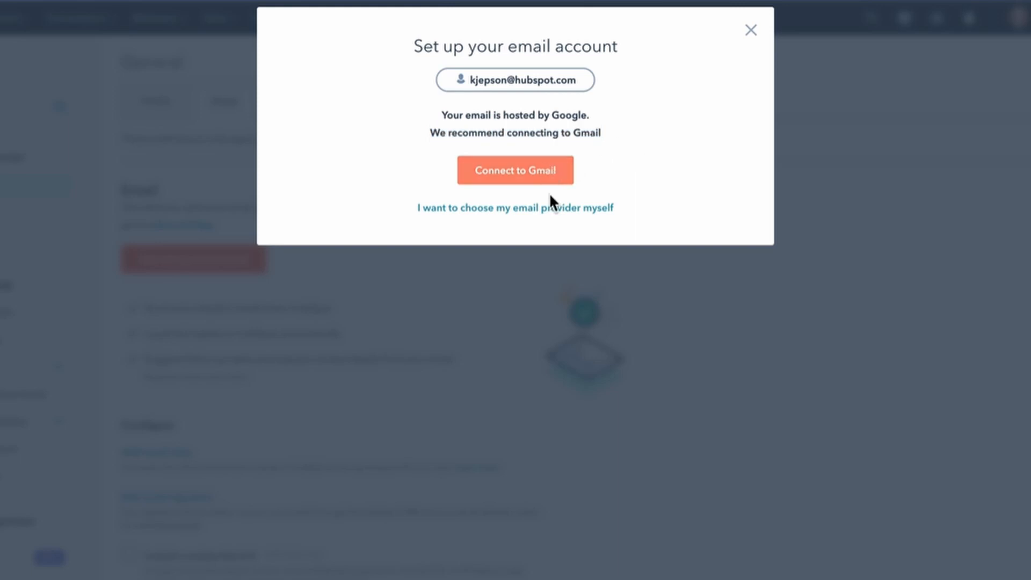
left_click(549, 214)
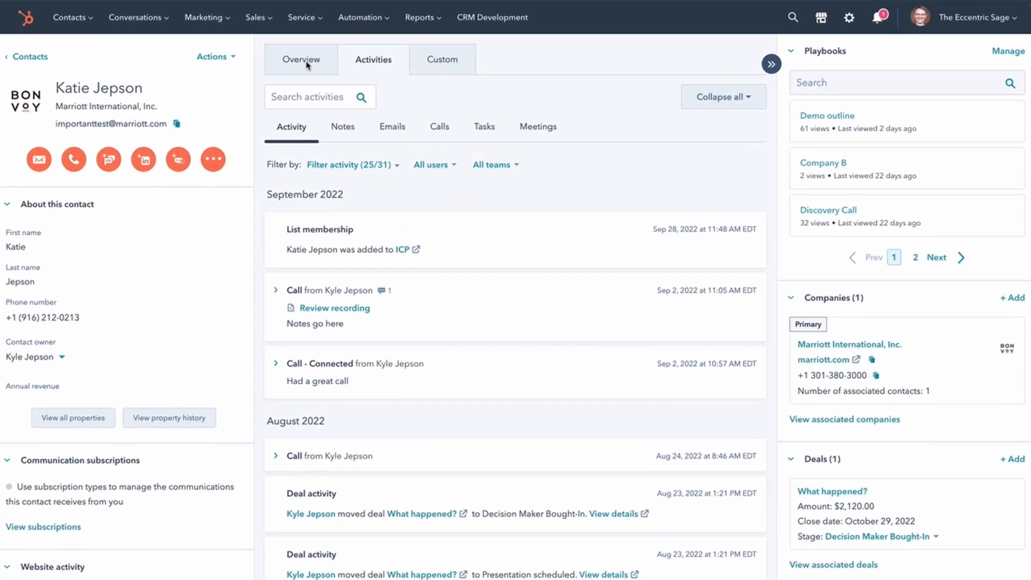
- Check the activity type filter, then browse the contact's Overview tab cards
scroll(498, 424, "down", 5)
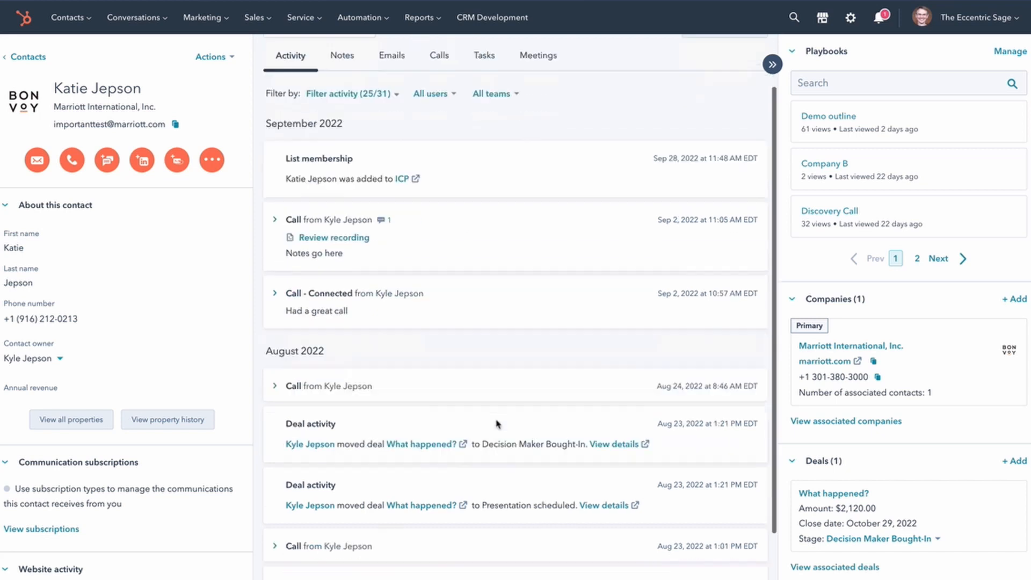
scroll(497, 425, "up", 5)
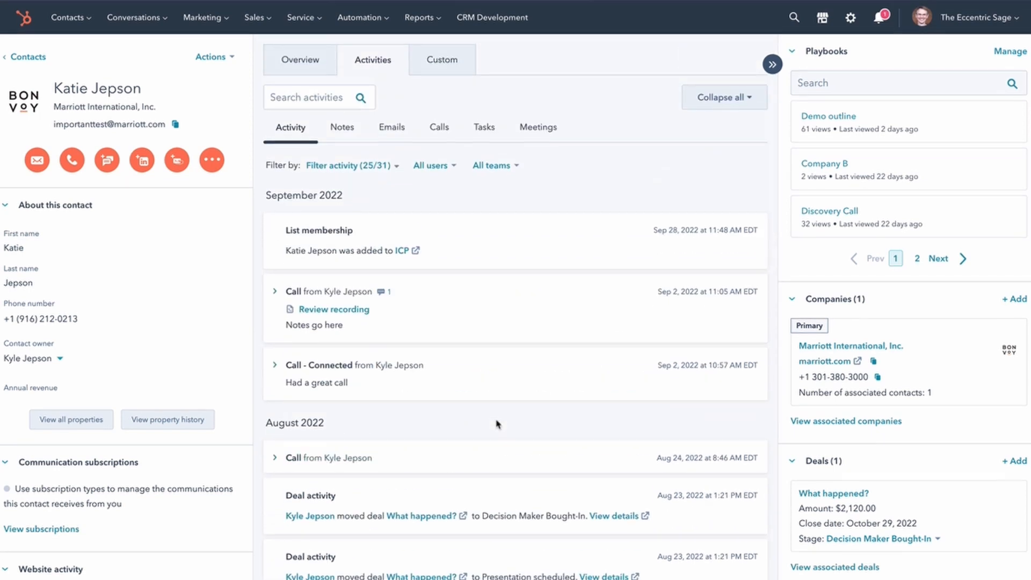
left_click(359, 165)
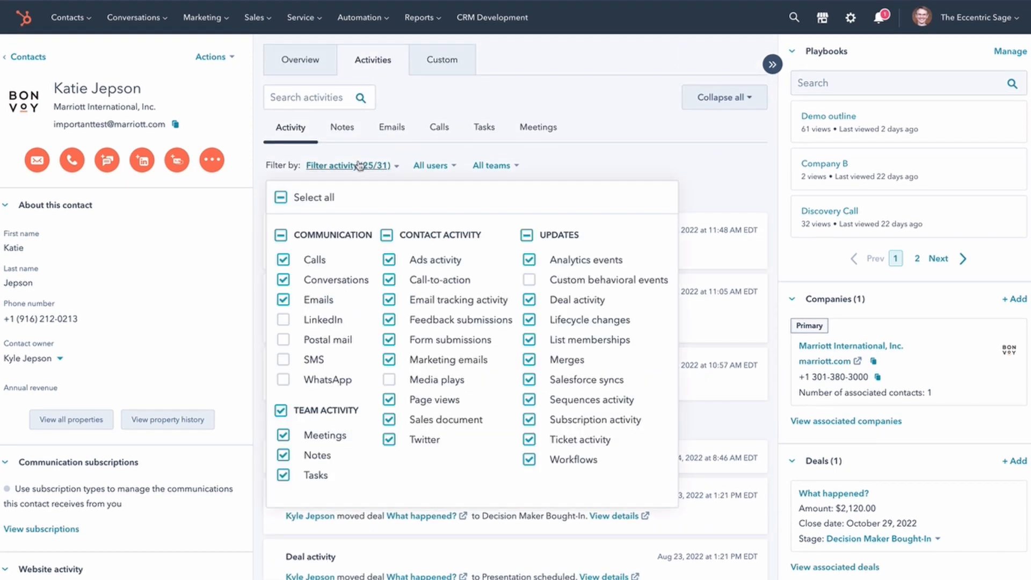
left_click(359, 165)
left_click(312, 64)
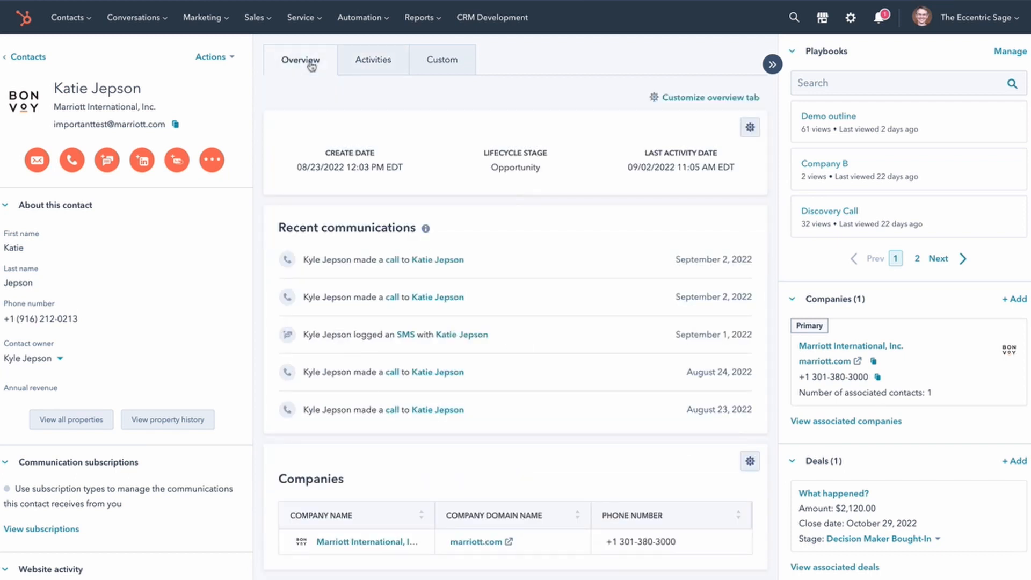
scroll(525, 223, "down", 7)
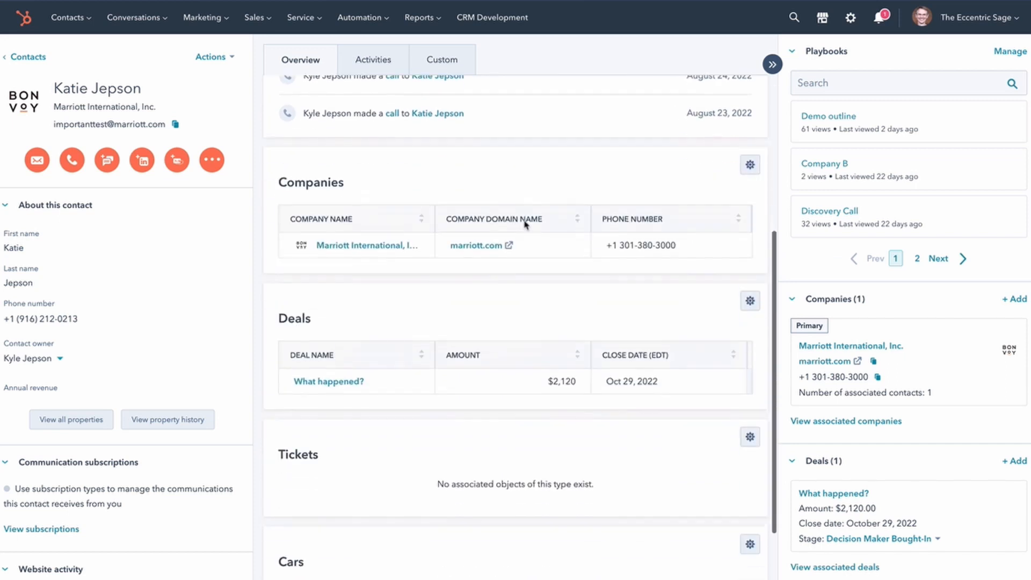
scroll(524, 224, "down", 3)
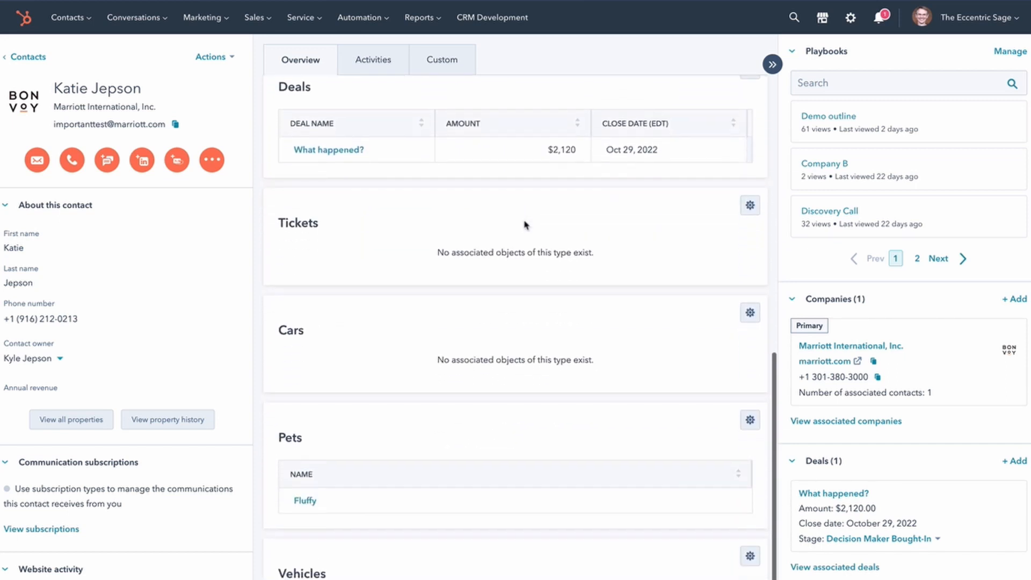
scroll(524, 224, "up", 10)
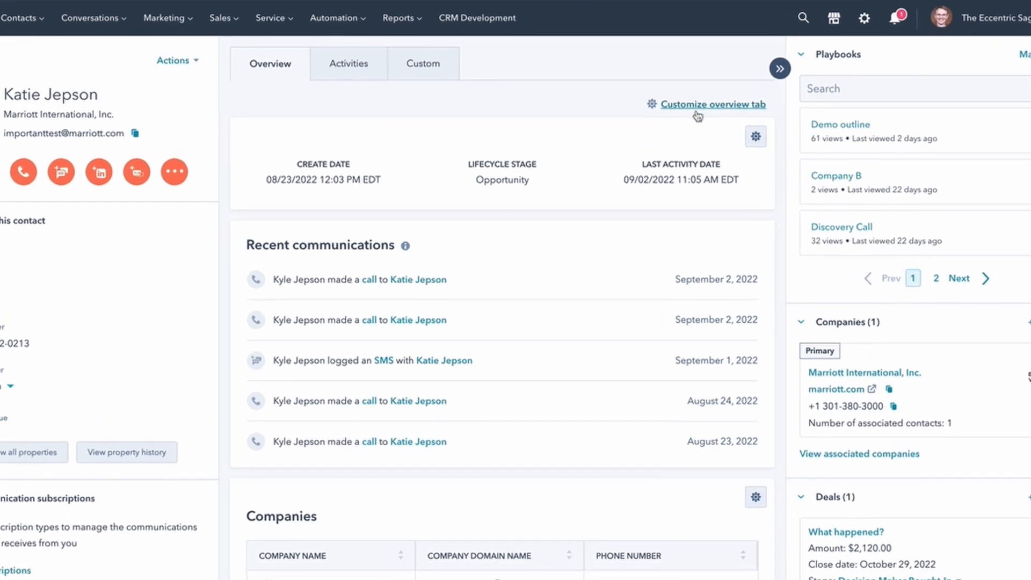
- Open the contacts overview tab customization and choose Edit default view
left_click(716, 134)
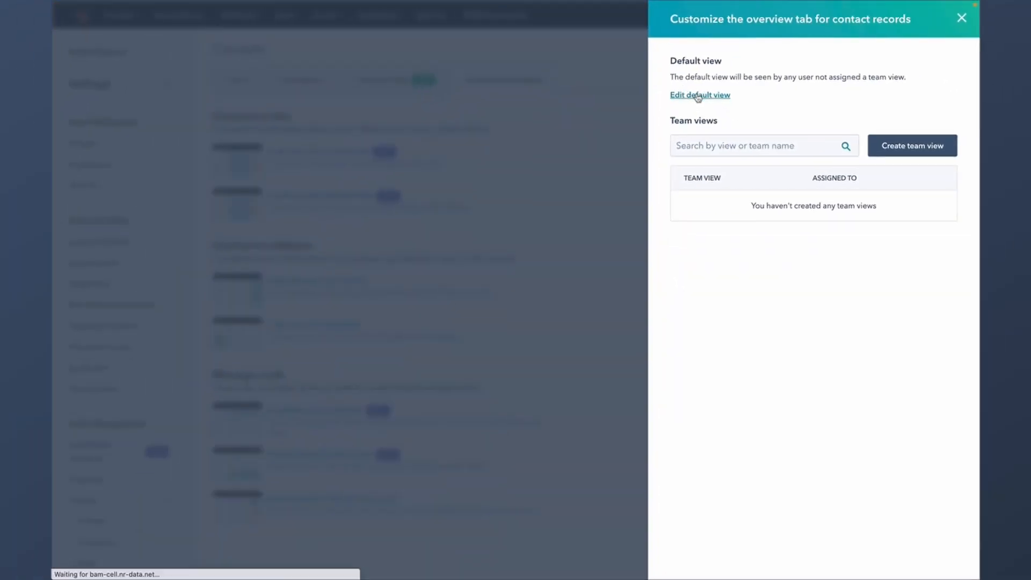
left_click(961, 18)
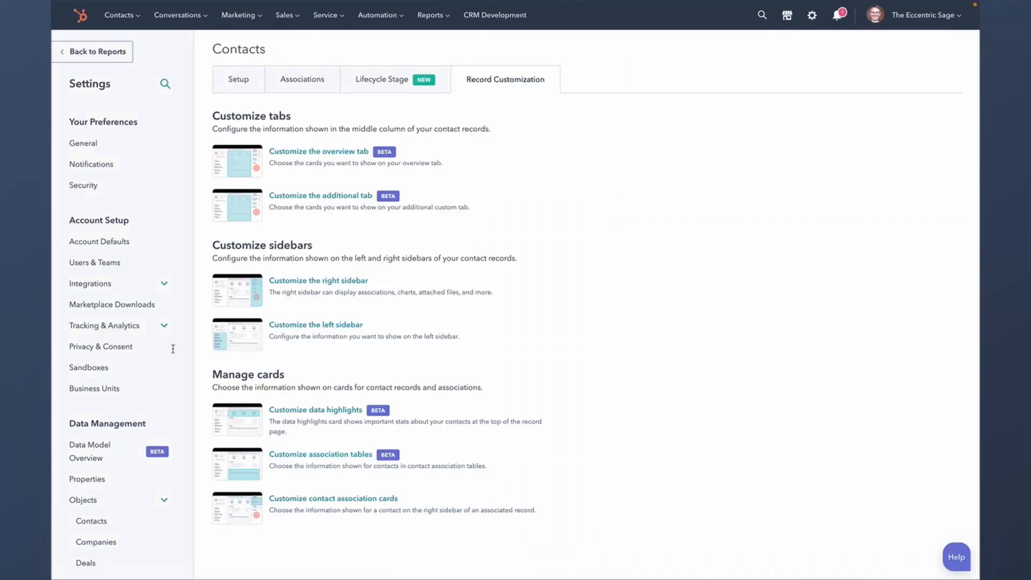
scroll(108, 473, "down", 2)
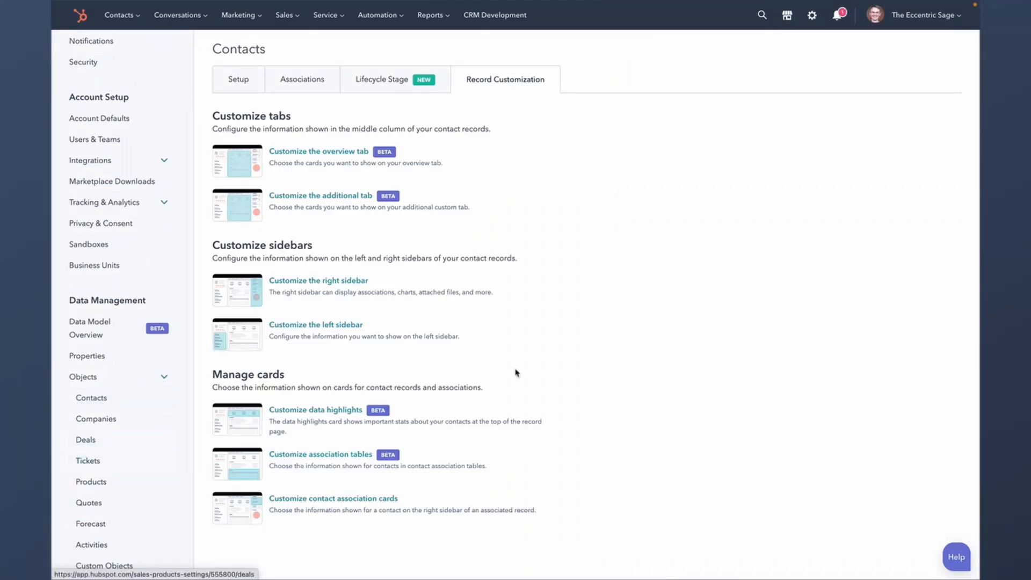
left_click(354, 153)
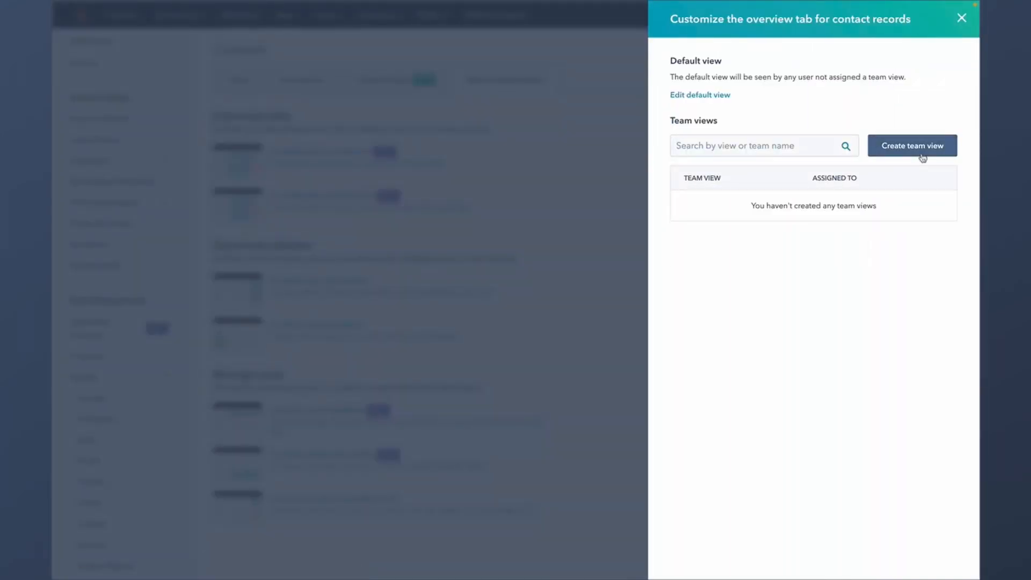
left_click(716, 97)
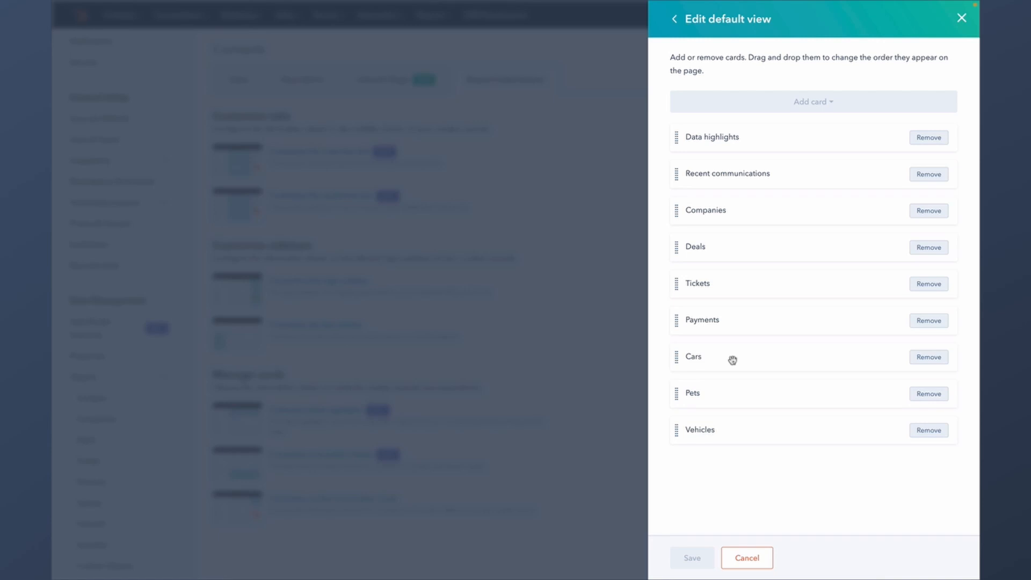
- Remove the Deals, Tickets, Payments, Cars, Pets, Vehicles and Companies cards from the overview
left_click(928, 251)
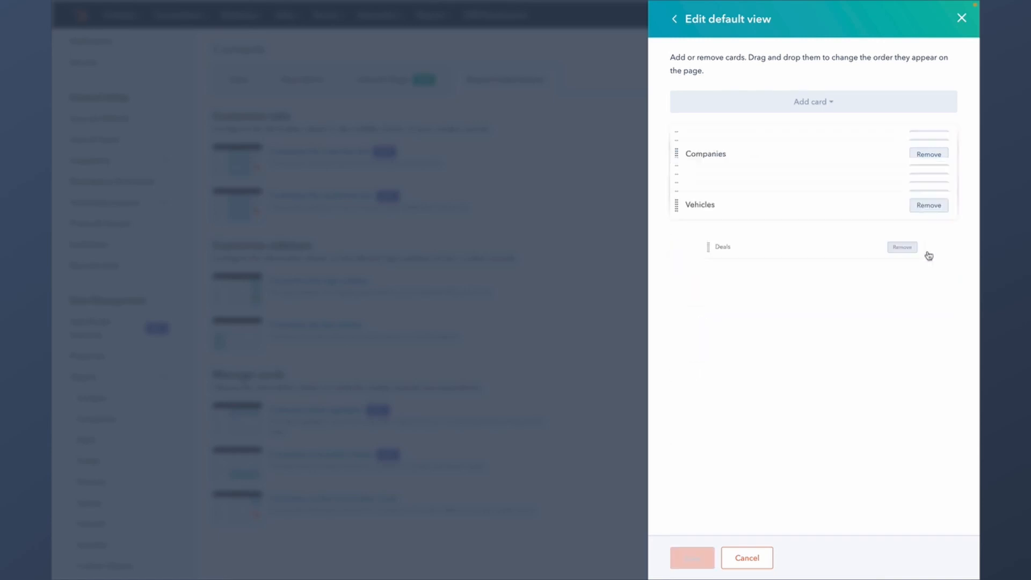
left_click(928, 251)
left_click(929, 250)
left_click(928, 251)
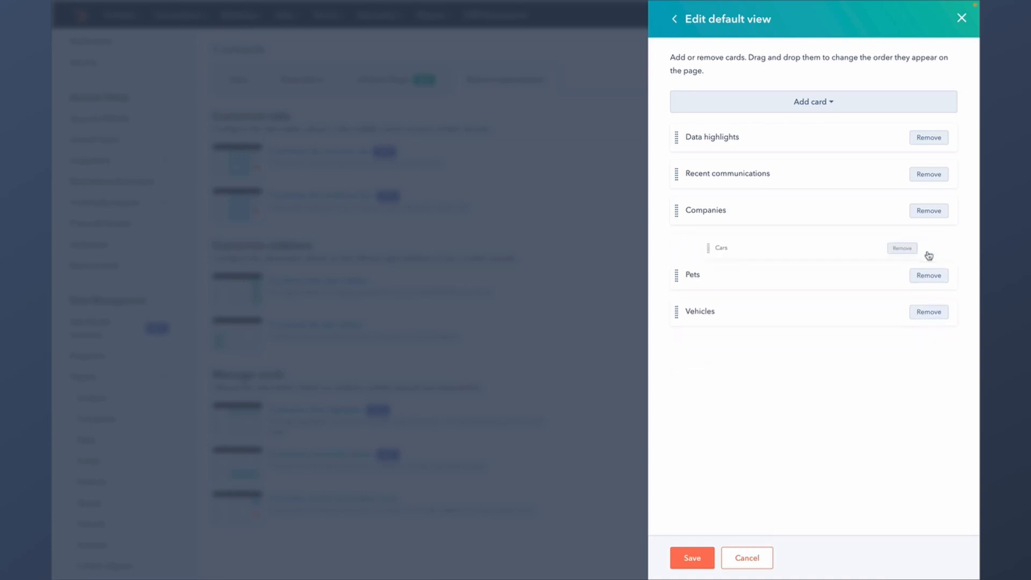
left_click(928, 251)
left_click(929, 254)
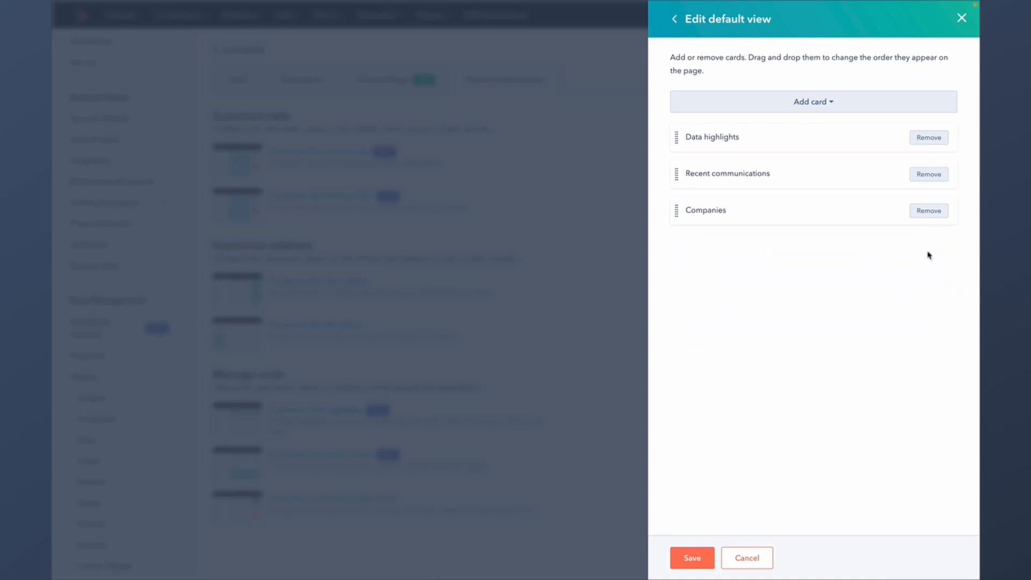
left_click(928, 210)
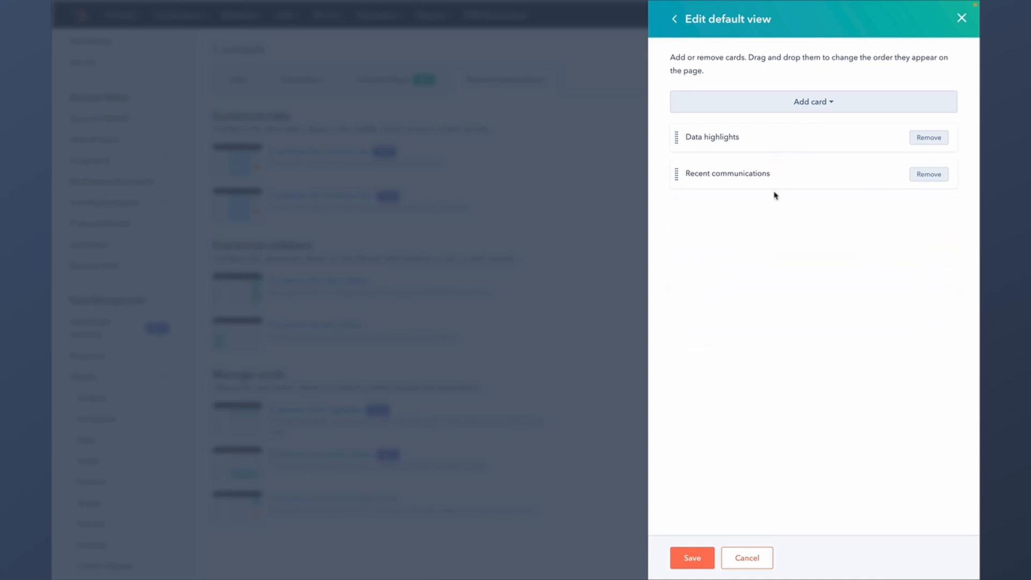
- Browse the Add card list without adding anything, save the view, and close the panel
left_click(824, 104)
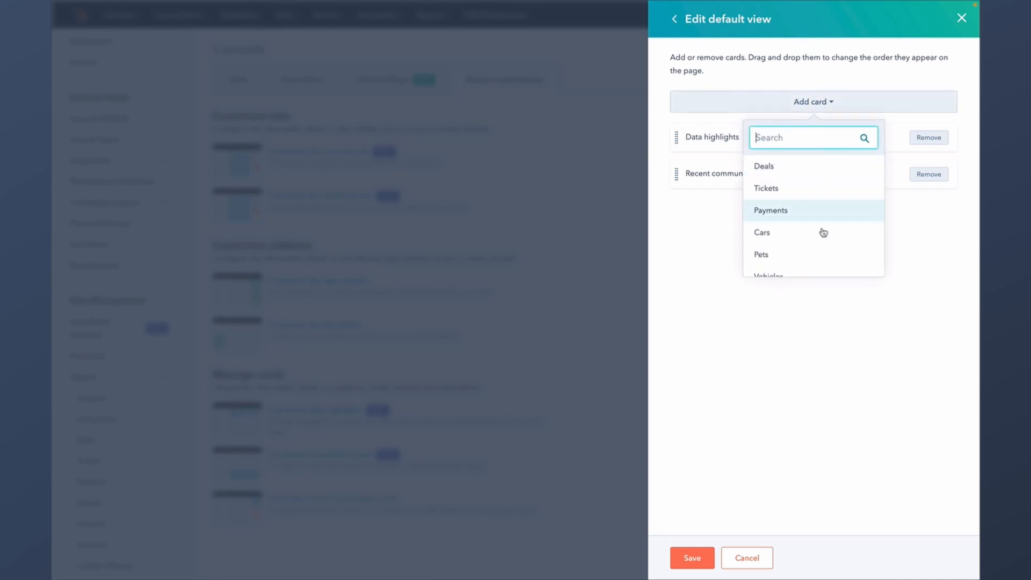
scroll(822, 232, "down", 2)
scroll(822, 232, "up", 2)
left_click(685, 266)
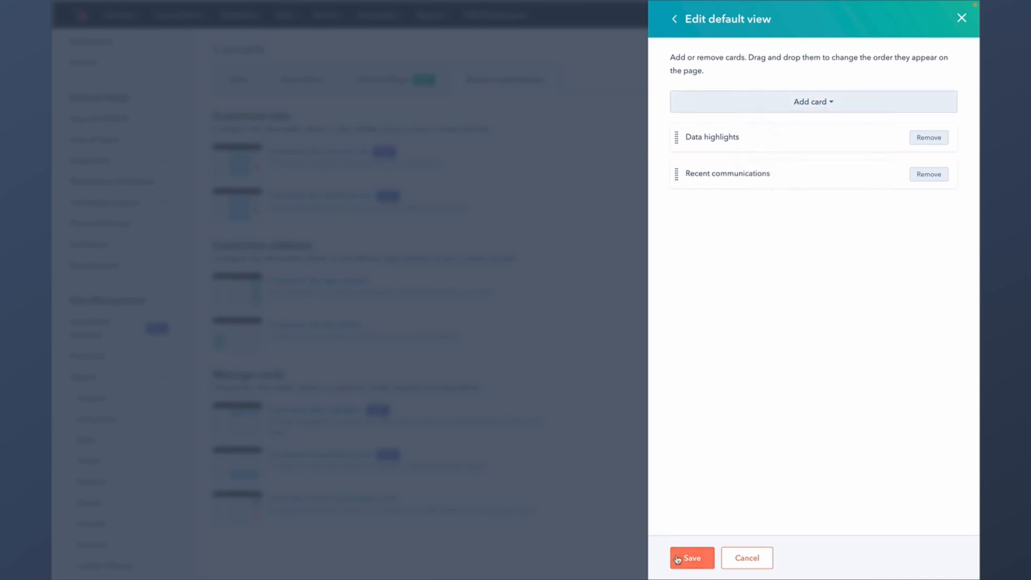
left_click(691, 557)
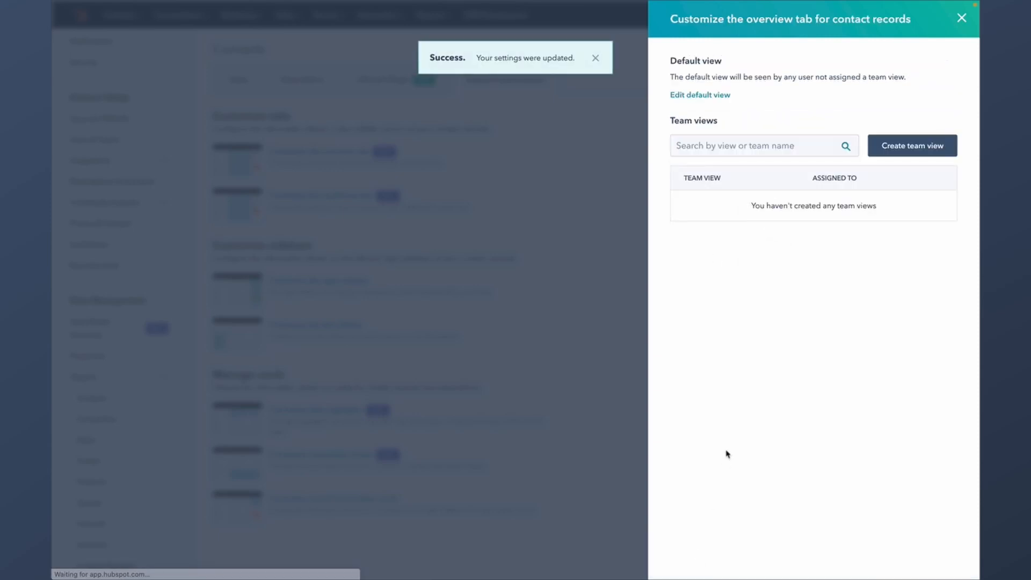
left_click(962, 19)
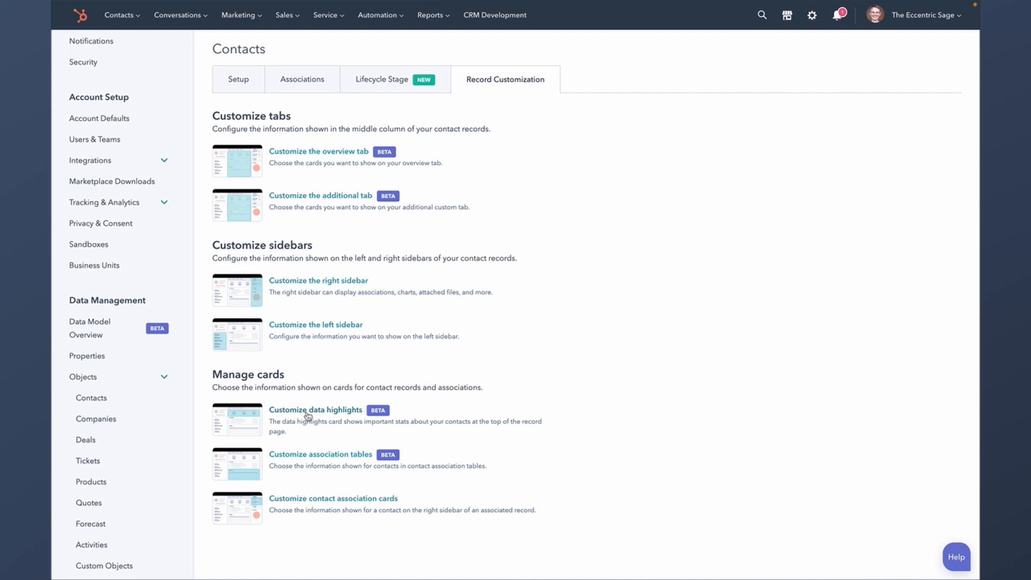
- Browse properties for a new contact data highlights slot, then exit without saving
left_click(307, 412)
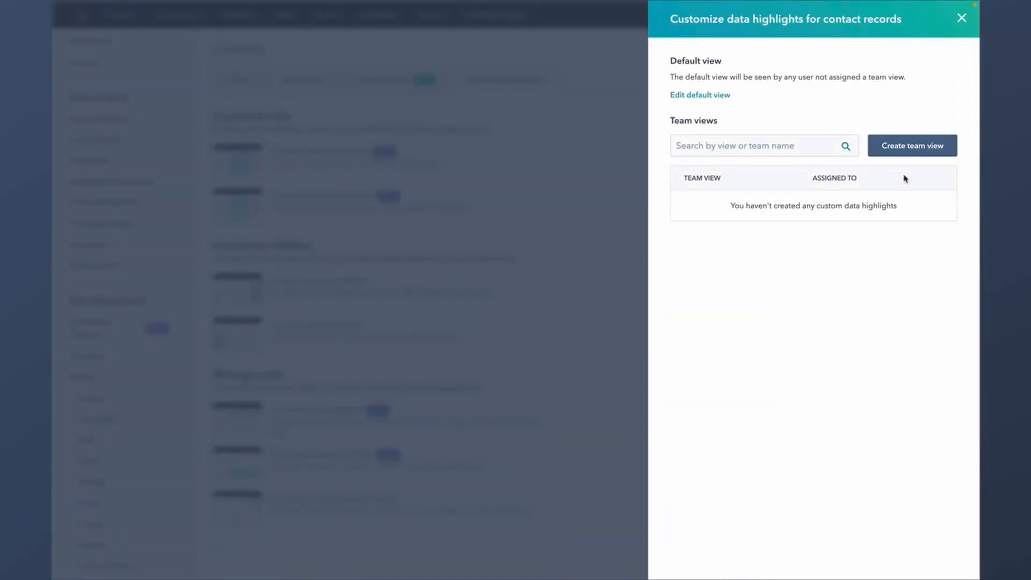
left_click(704, 95)
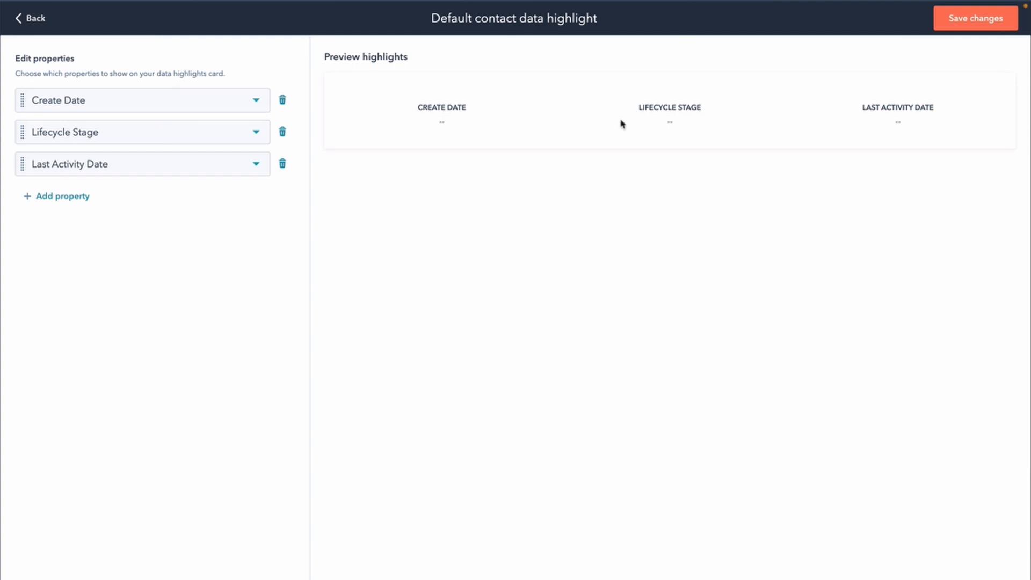
left_click(72, 197)
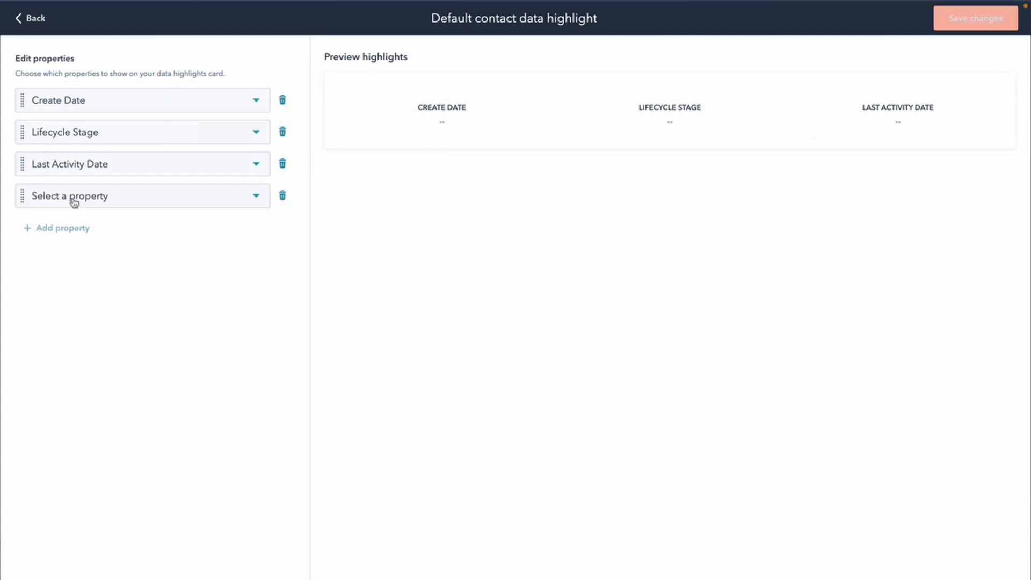
left_click(107, 202)
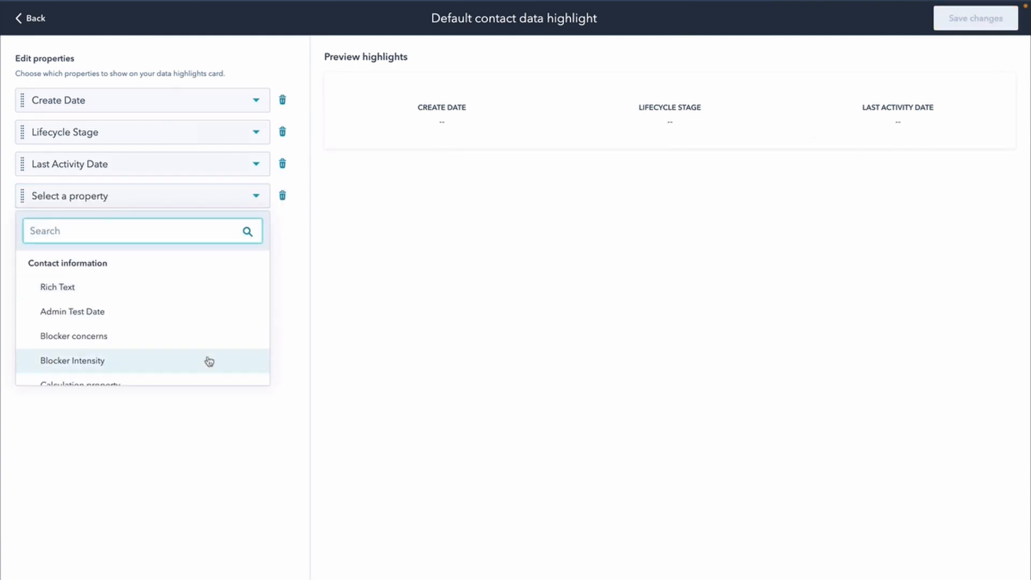
scroll(209, 361, "down", 5)
scroll(209, 362, "down", 10)
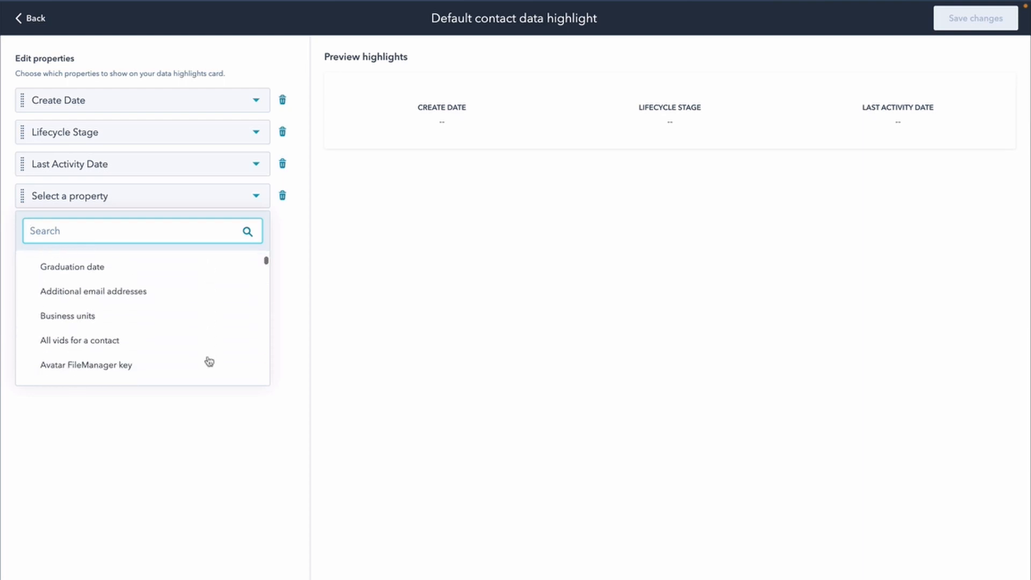
scroll(209, 361, "down", 2)
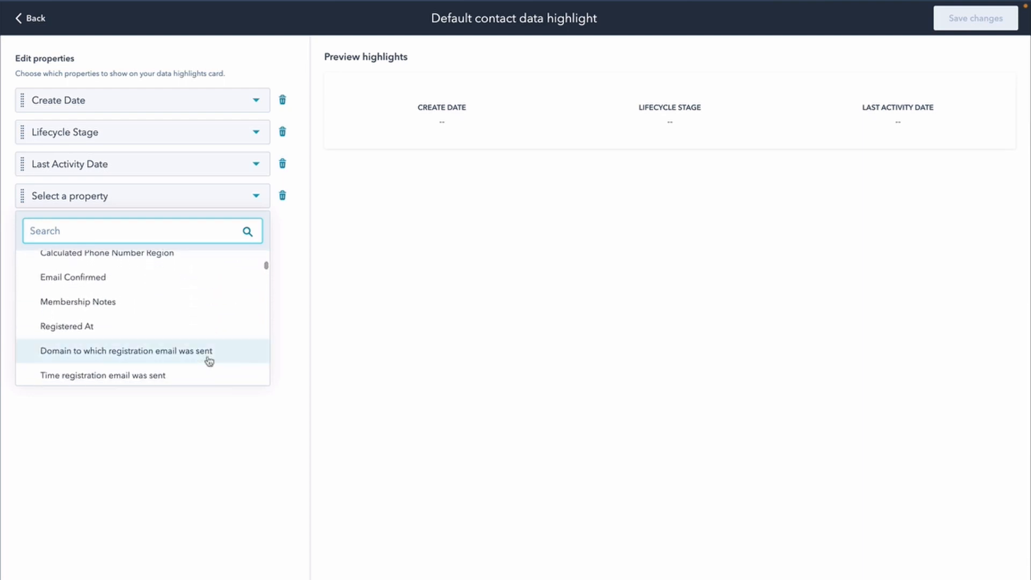
scroll(209, 361, "down", 10)
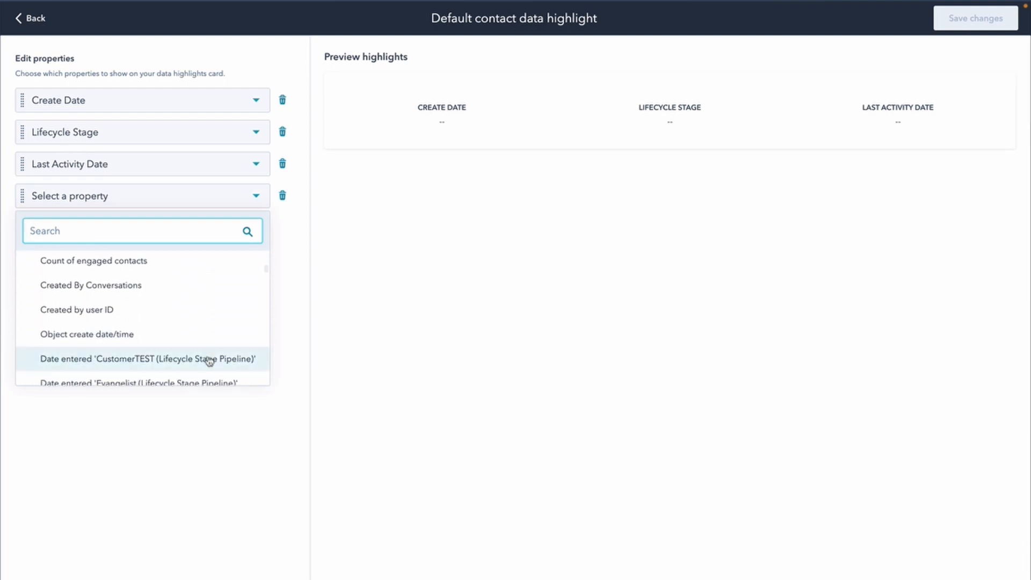
left_click(168, 481)
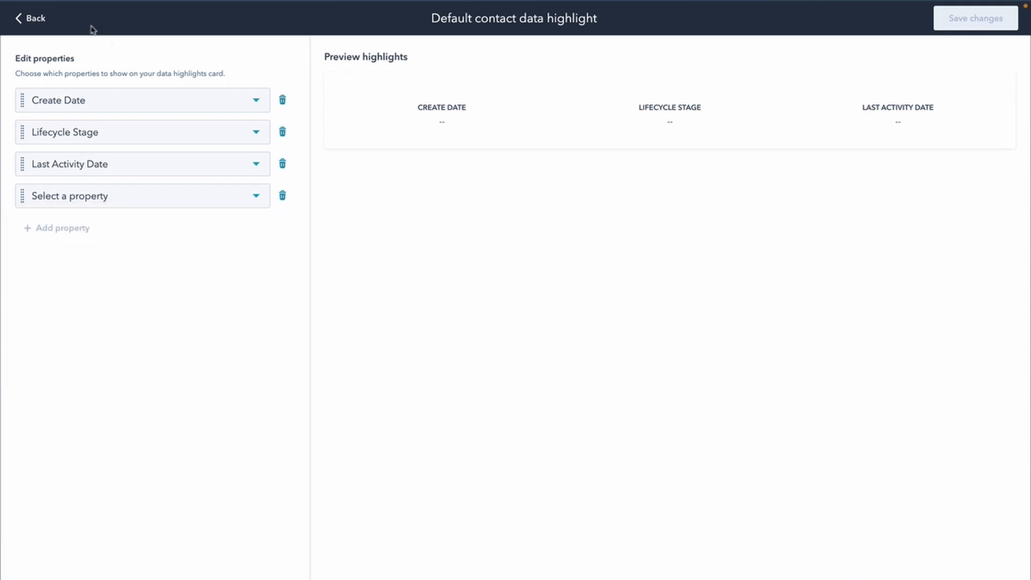
left_click(43, 20)
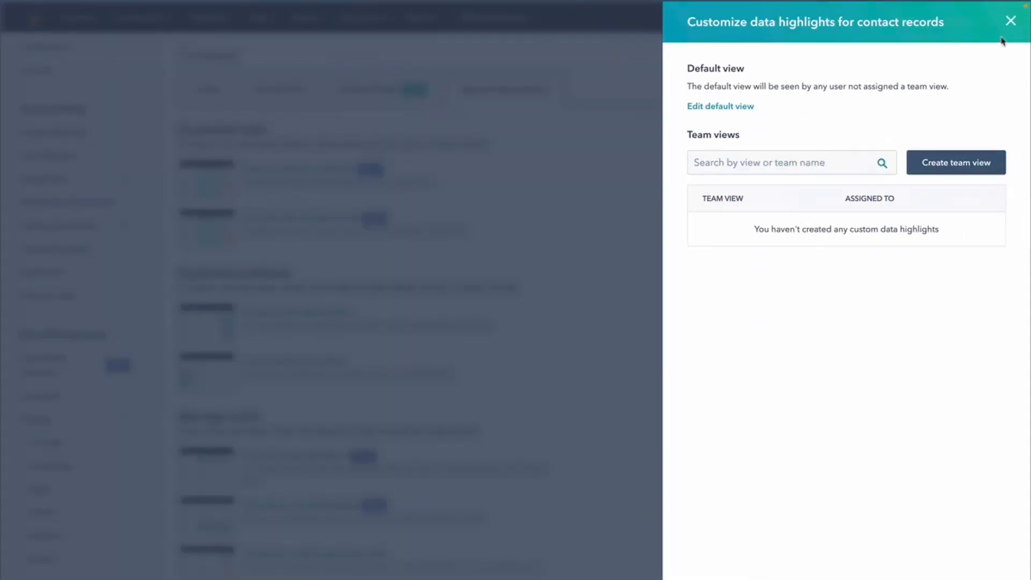
left_click(1011, 22)
- Browse properties for a fifth contact association table column, then exit without saving
scroll(301, 460, "down", 2)
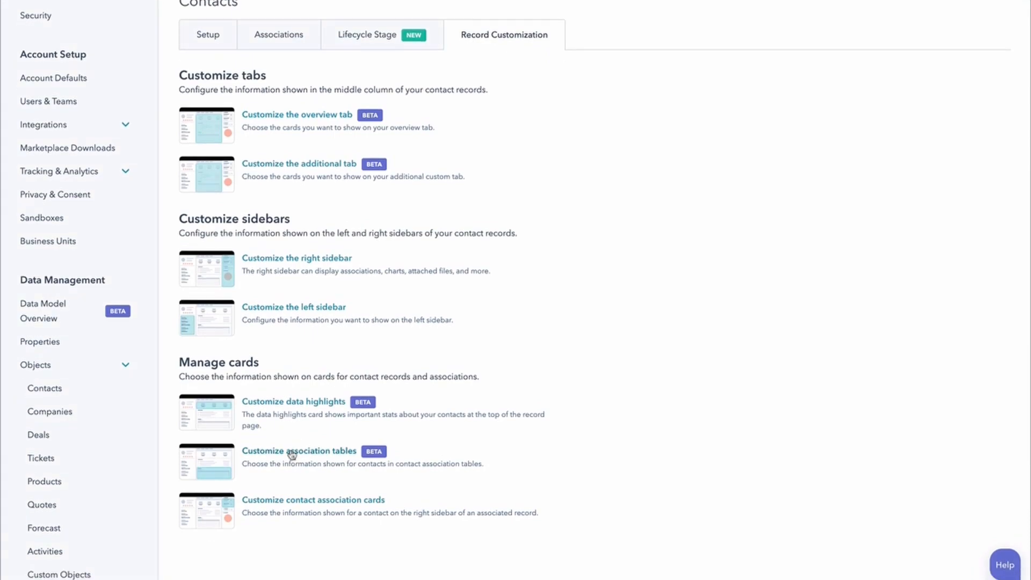
left_click(291, 452)
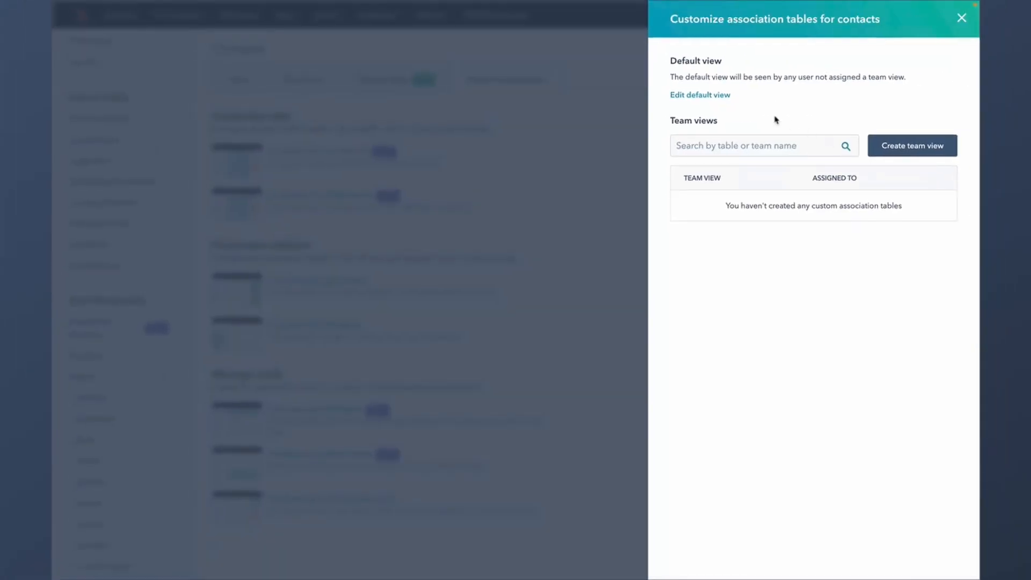
left_click(720, 99)
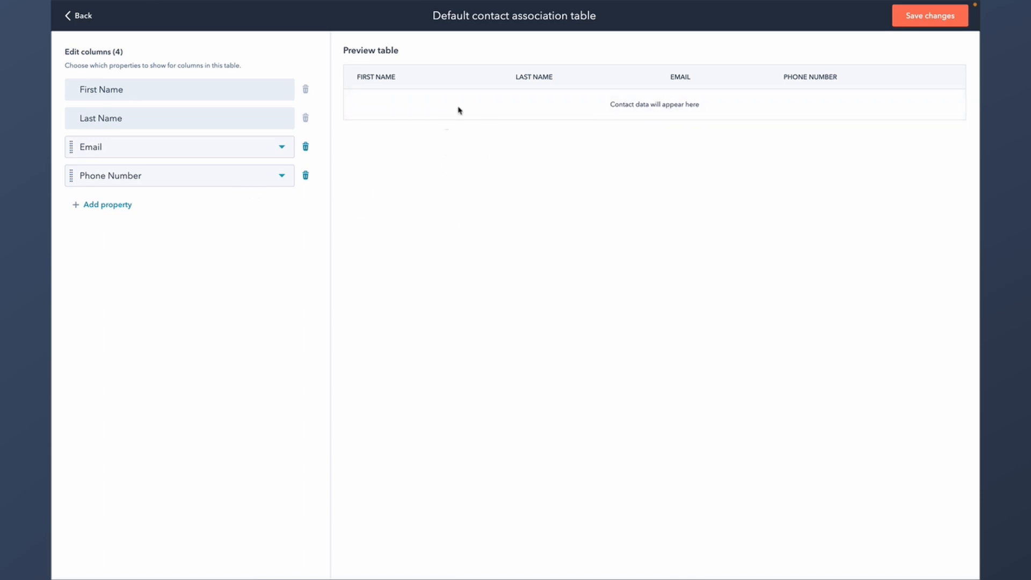
left_click(112, 205)
left_click(120, 205)
scroll(216, 311, "down", 15)
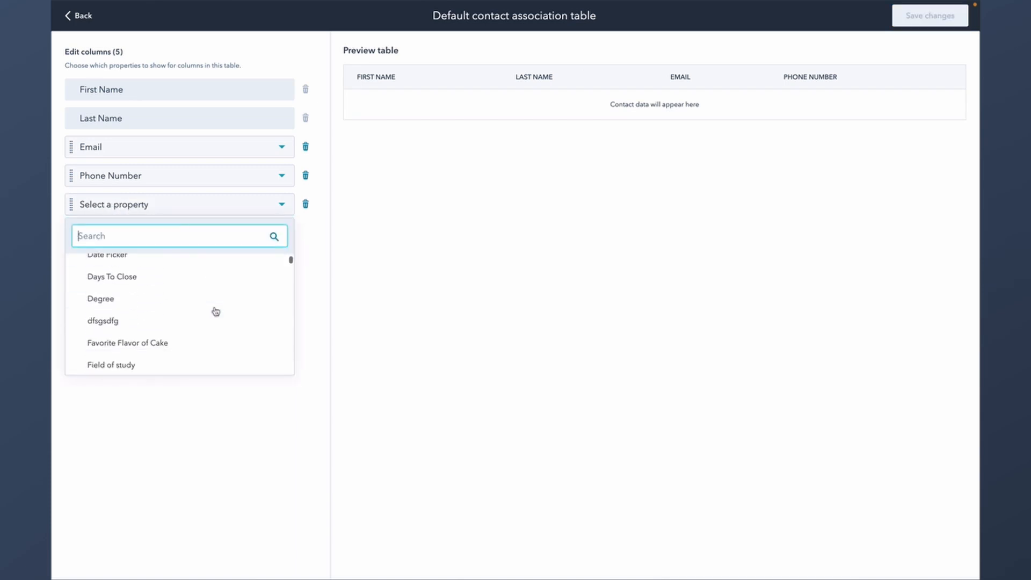
scroll(216, 312, "down", 10)
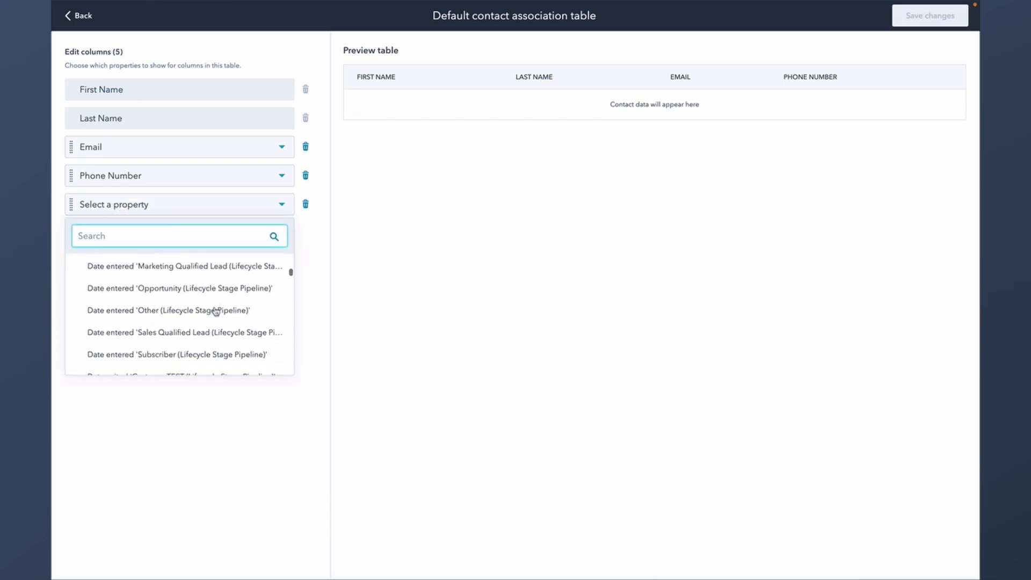
left_click(598, 273)
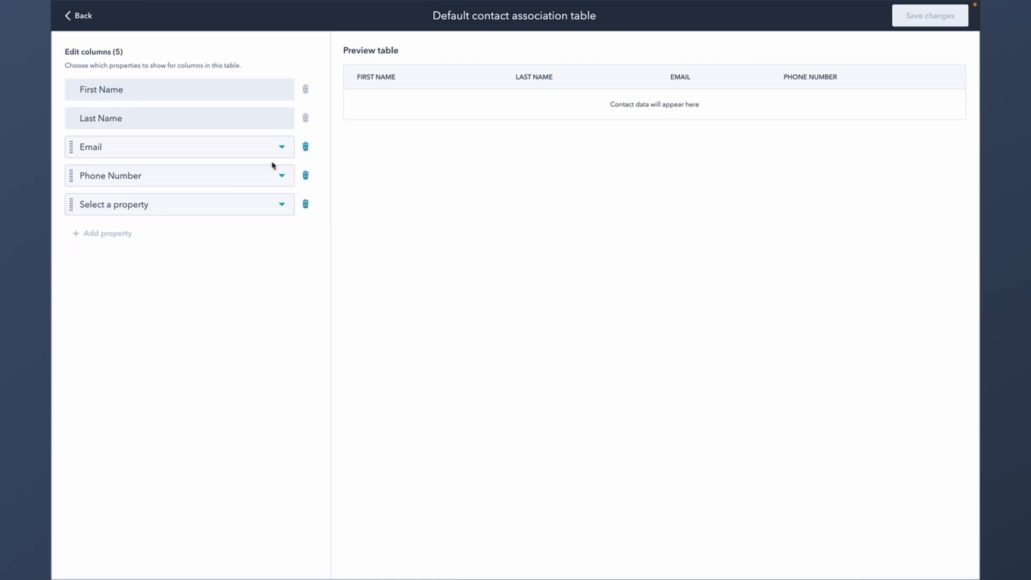
left_click(80, 17)
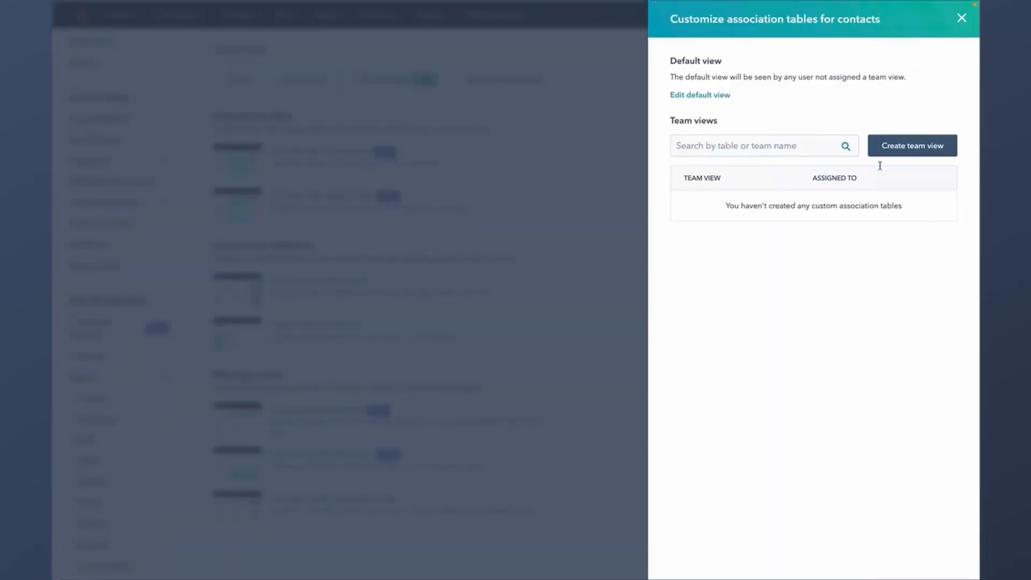
left_click(961, 19)
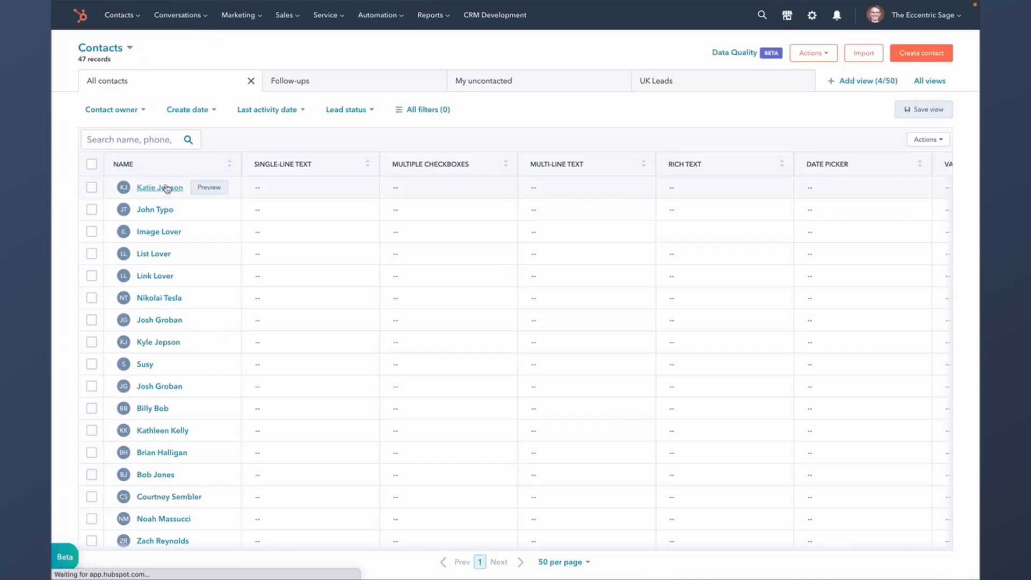
- Open the first contact's record from the list
left_click(161, 188)
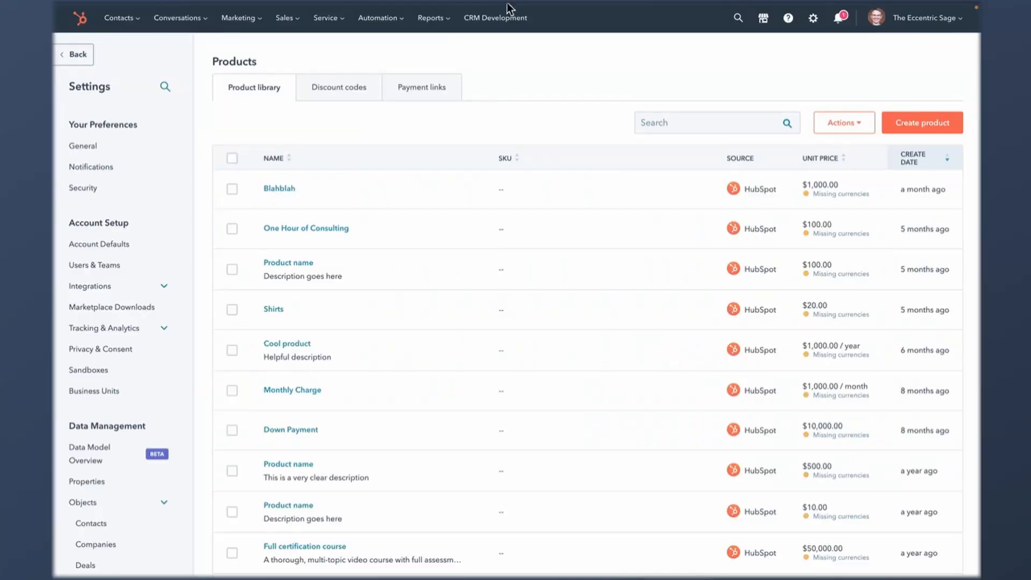
- Add the folder 'The Really Cool Products' via Actions > Create folder
left_click(835, 129)
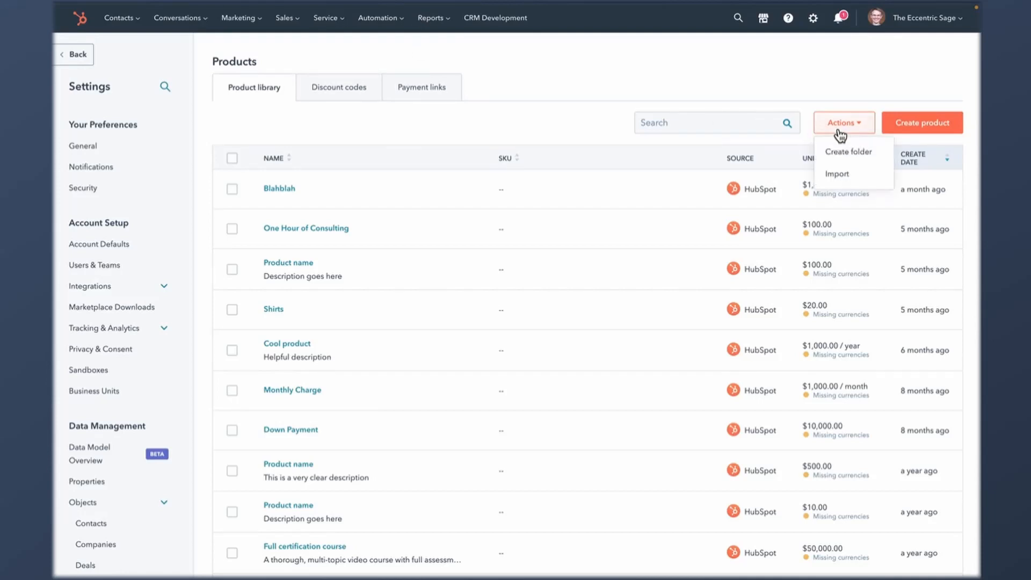
left_click(843, 155)
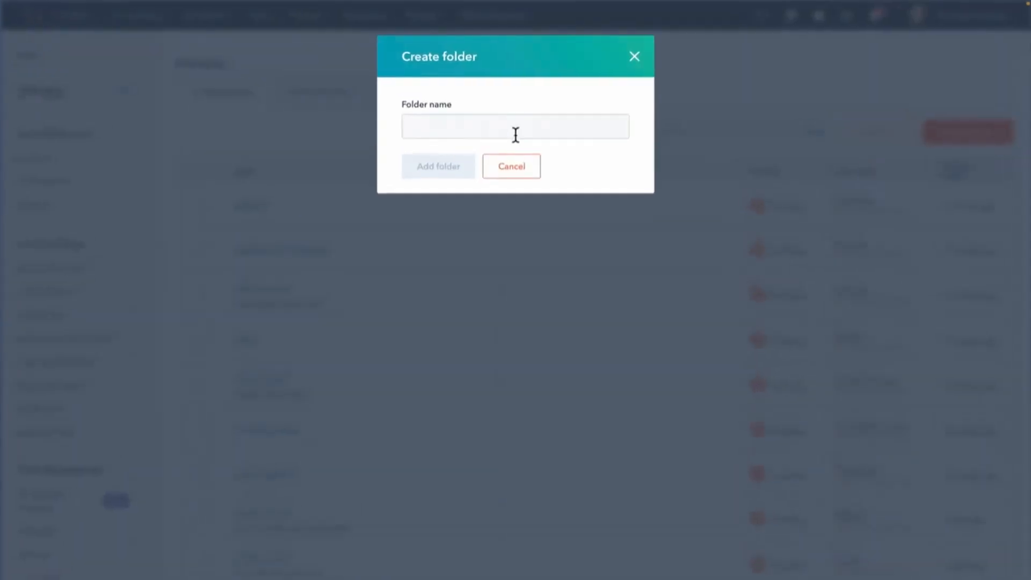
type("The Really Cool Products")
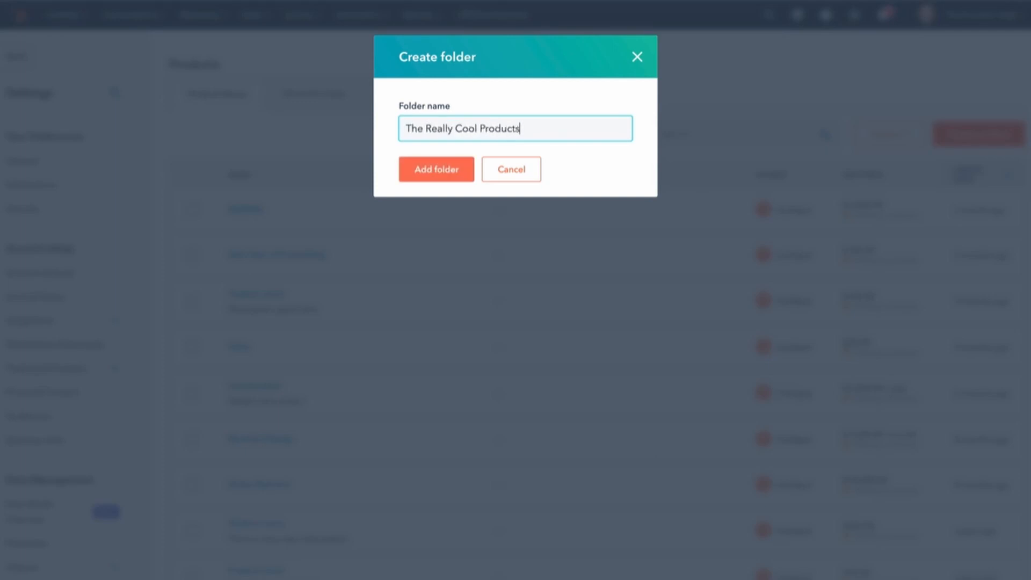
left_click(440, 177)
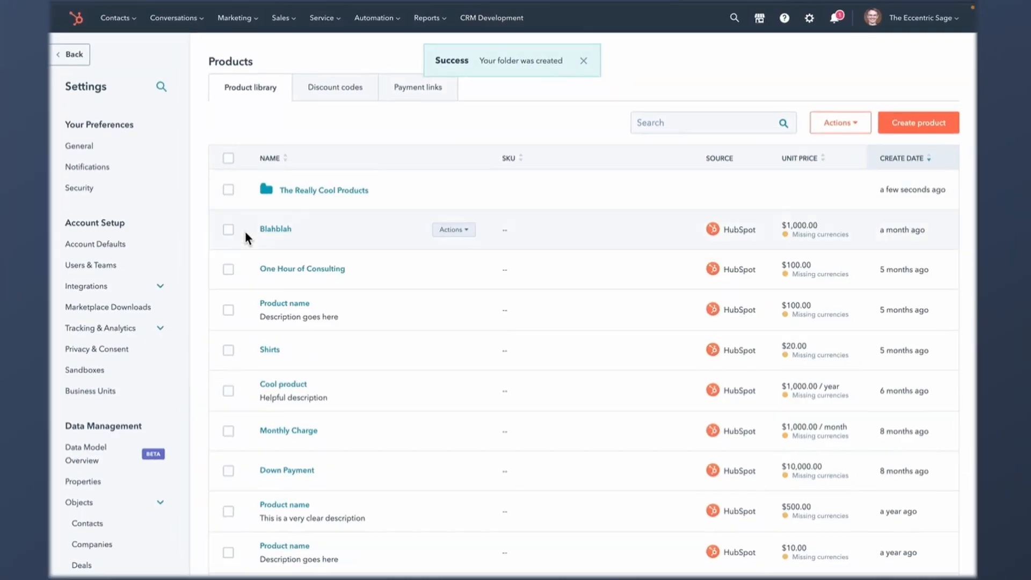
- Move Blahblah, One Hour of Consulting and Shirts into The Really Cool Products folder
left_click(228, 231)
left_click(228, 269)
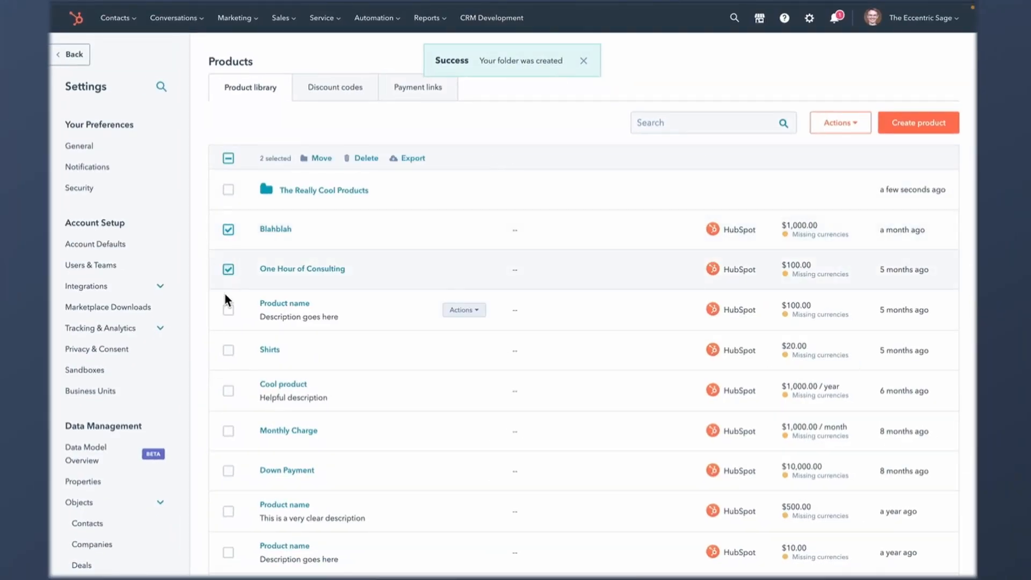
left_click(228, 350)
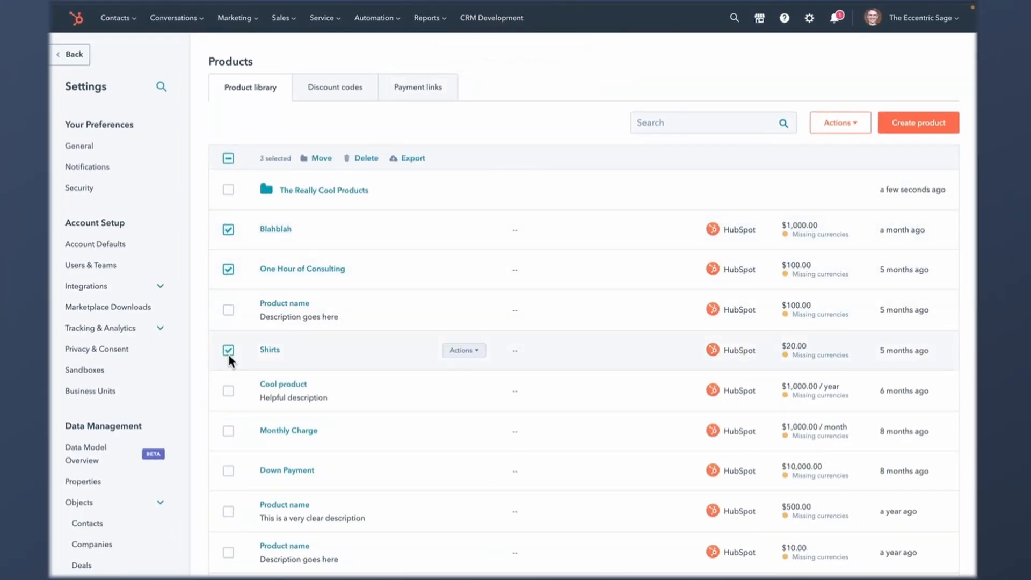
left_click(321, 157)
left_click(488, 125)
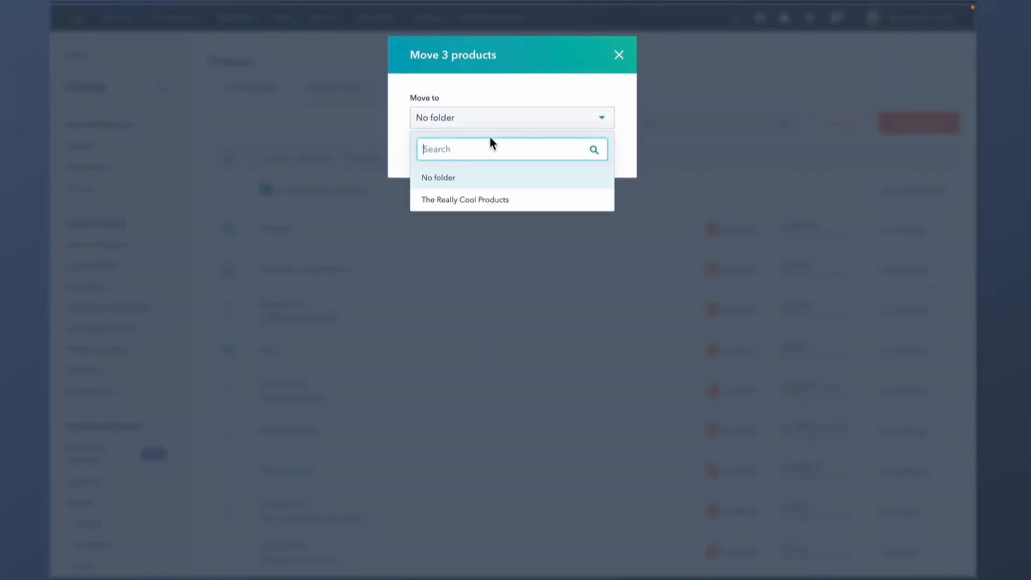
left_click(479, 199)
left_click(445, 162)
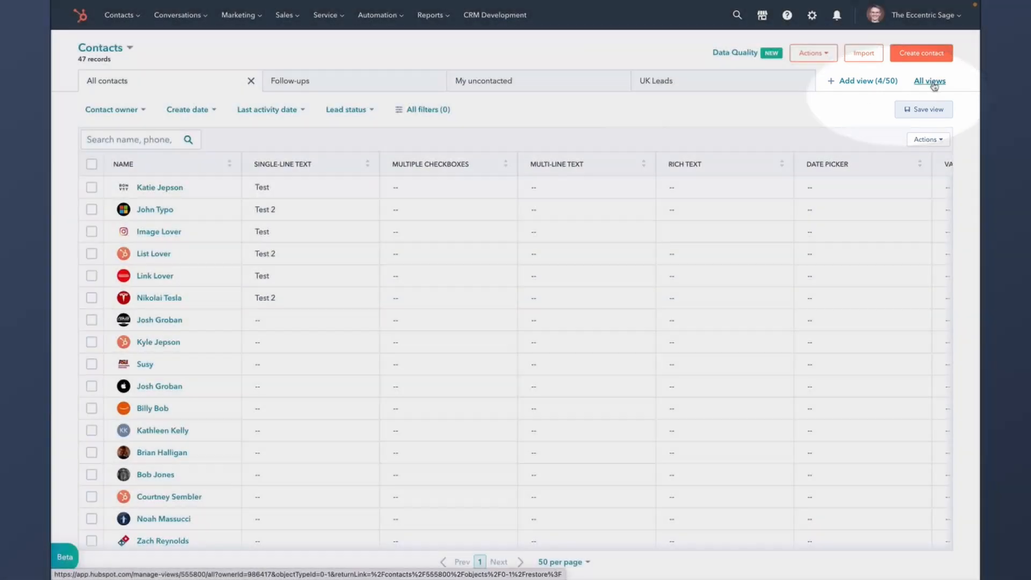
- Open All Views and add a second owner to the Owner filter
left_click(933, 82)
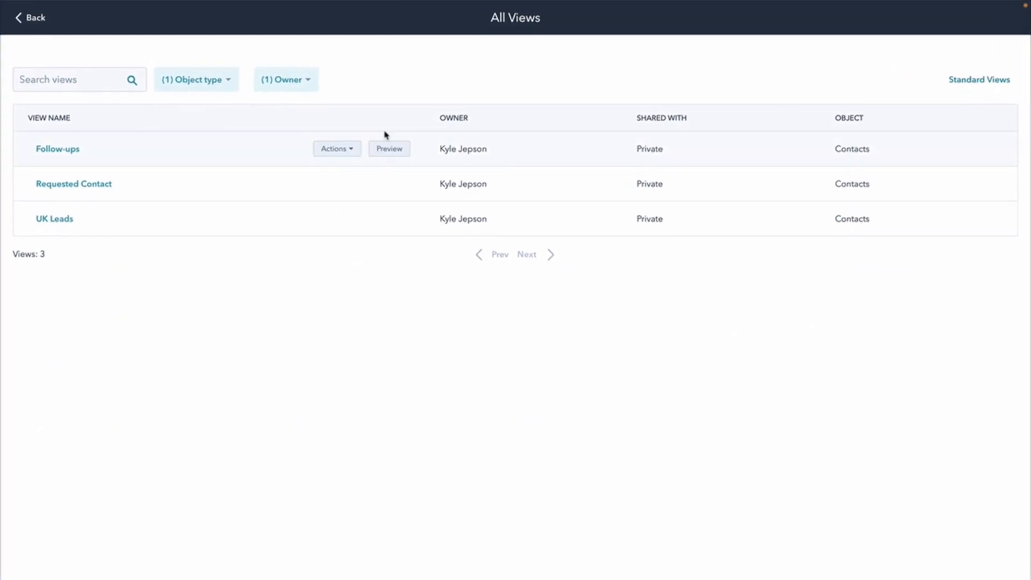
left_click(302, 84)
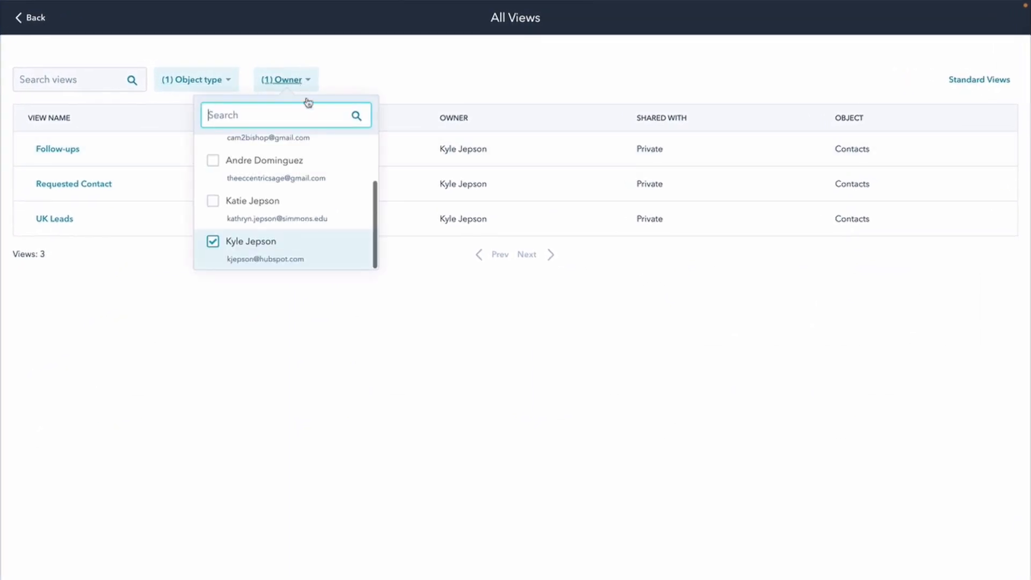
left_click(213, 160)
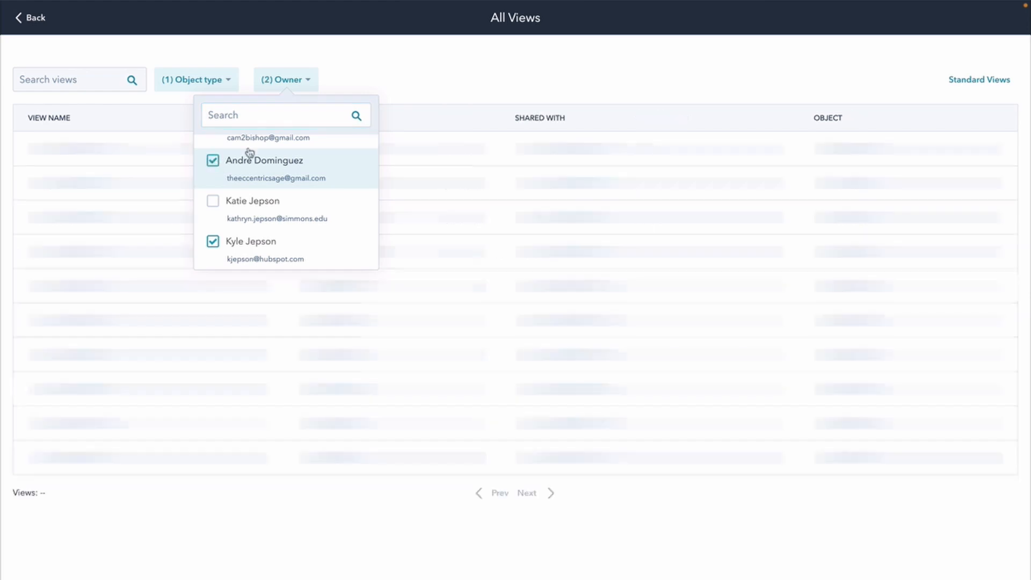
left_click(489, 86)
- Include Companies and Deals views in the Object type filter
mouse_move(138, 140)
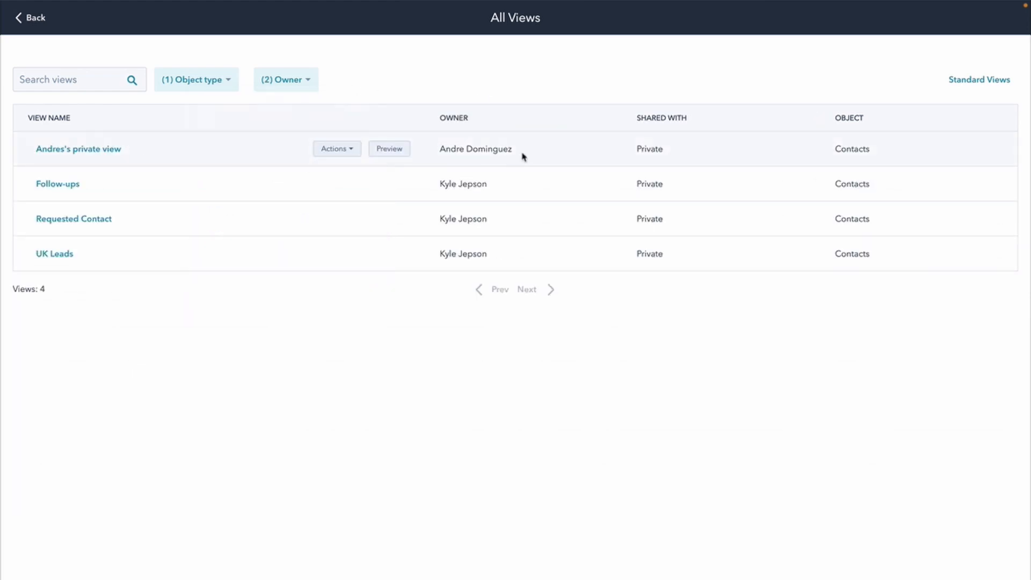
left_click(227, 82)
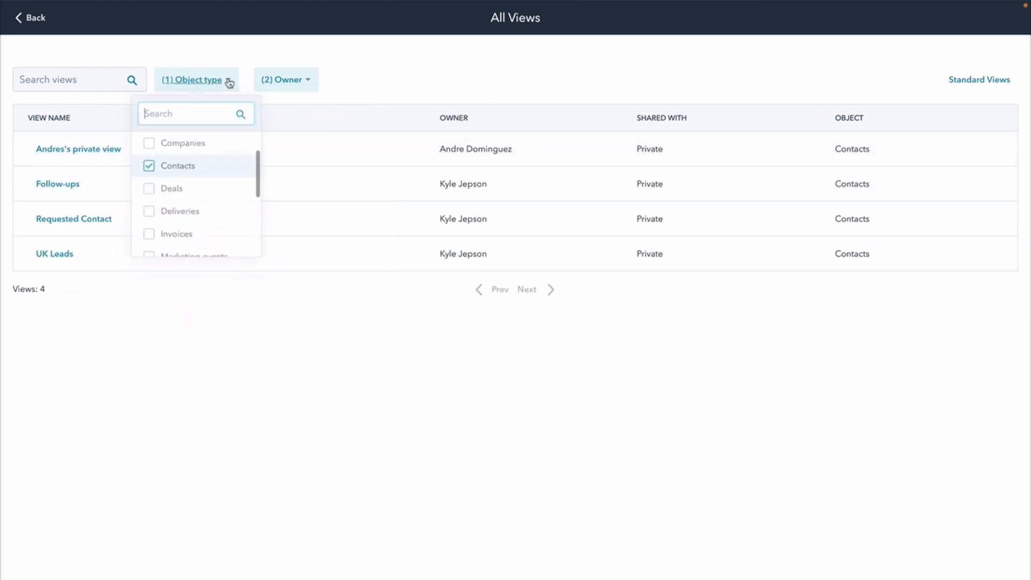
left_click(200, 149)
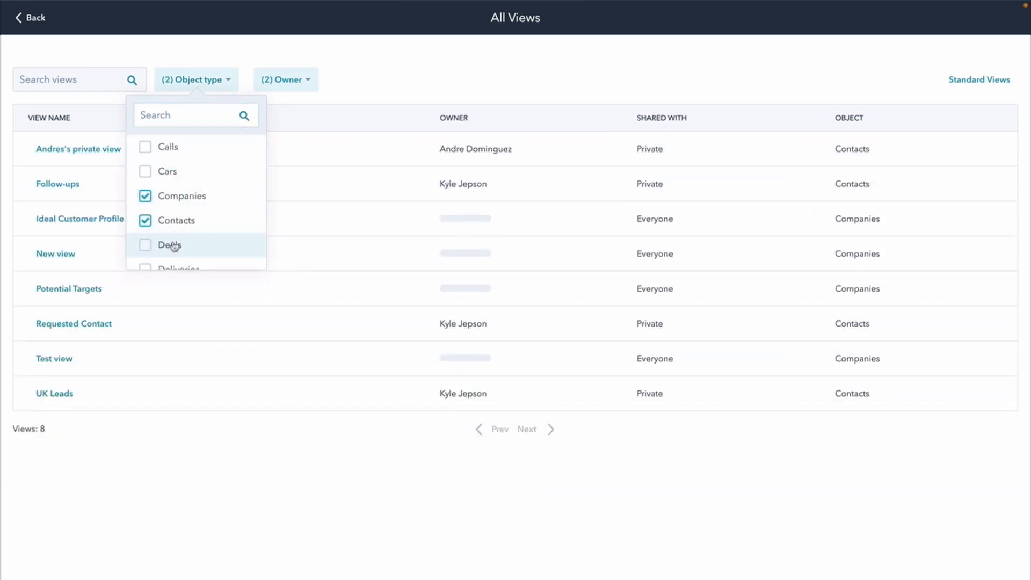
left_click(170, 245)
left_click(391, 546)
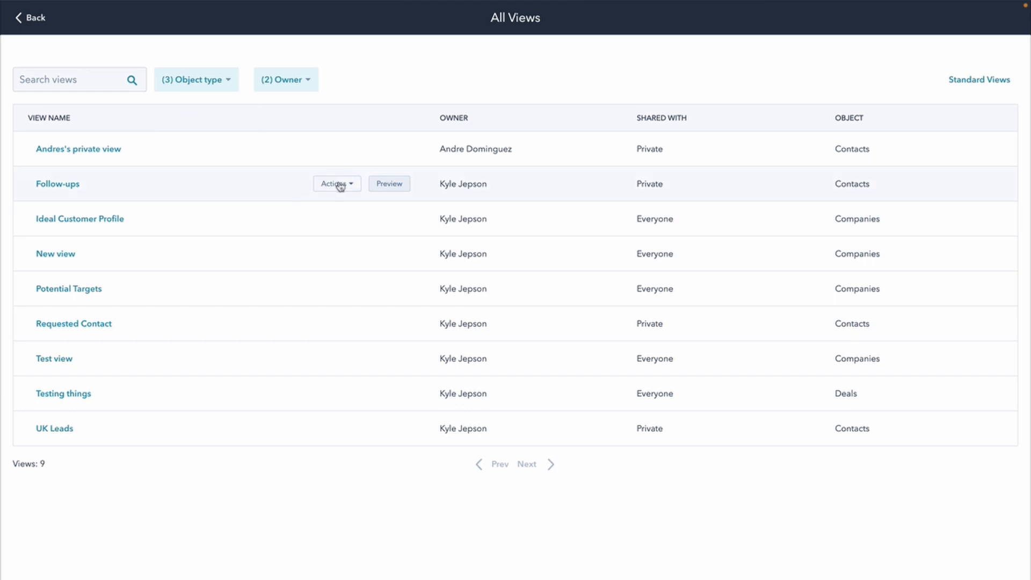
- Preview the colleague's private view and its filters, then open that view
left_click(339, 185)
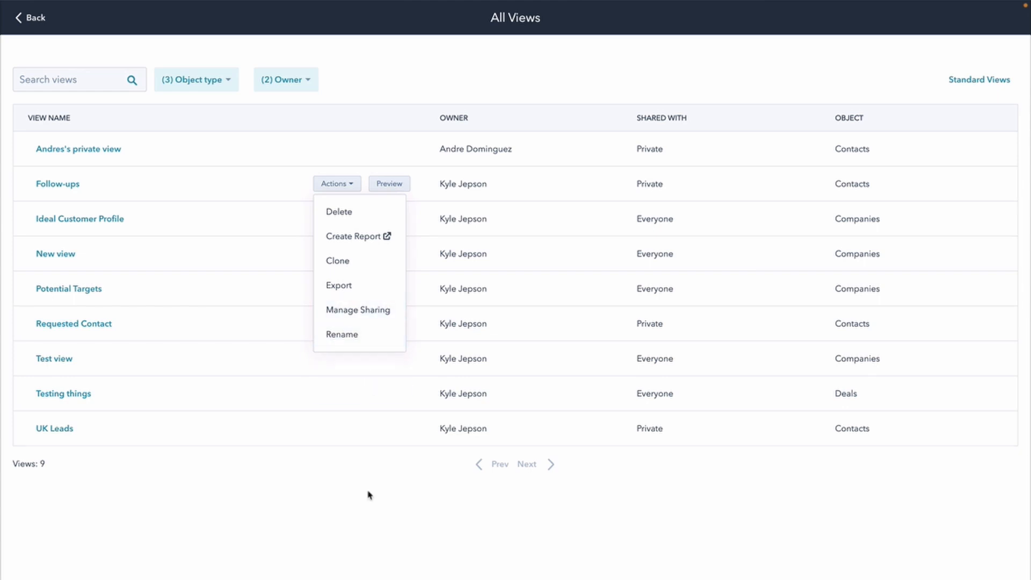
left_click(337, 149)
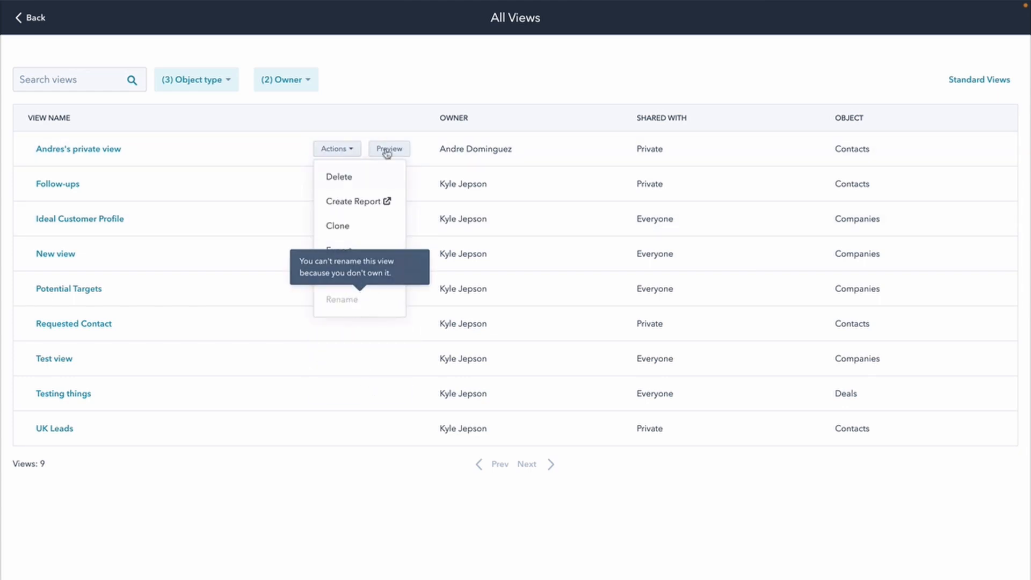
left_click(404, 84)
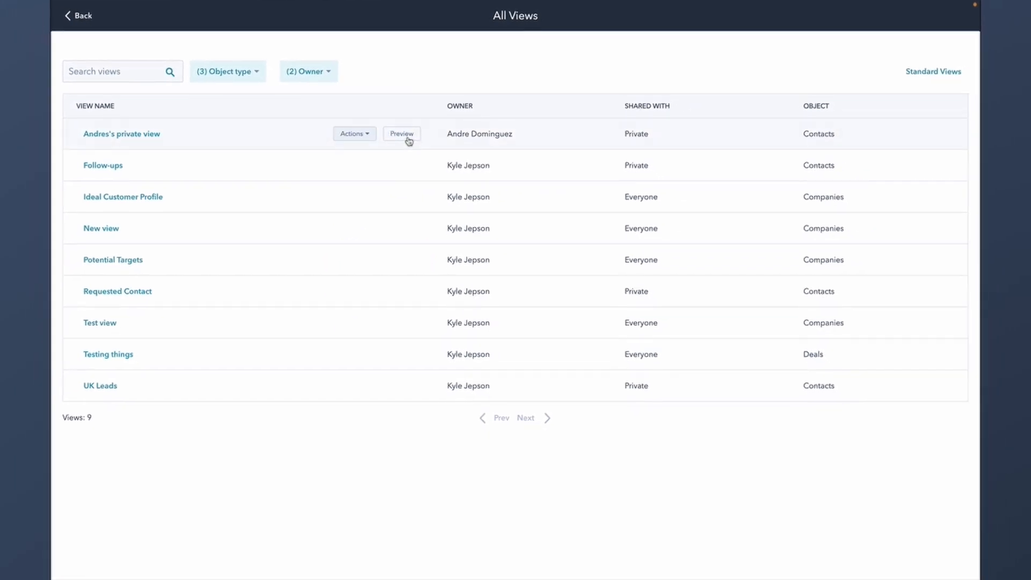
left_click(407, 137)
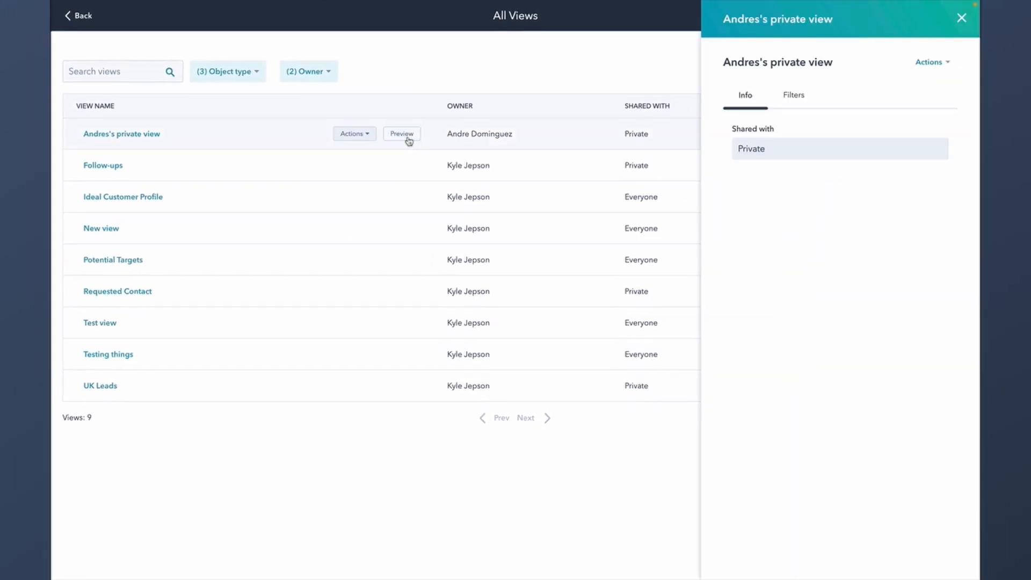
left_click(787, 97)
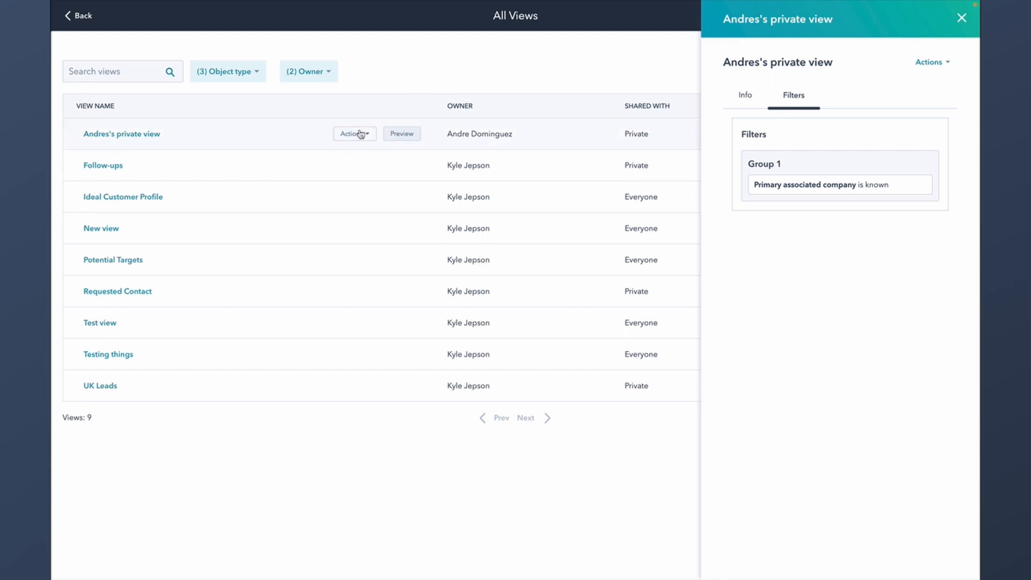
left_click(139, 136)
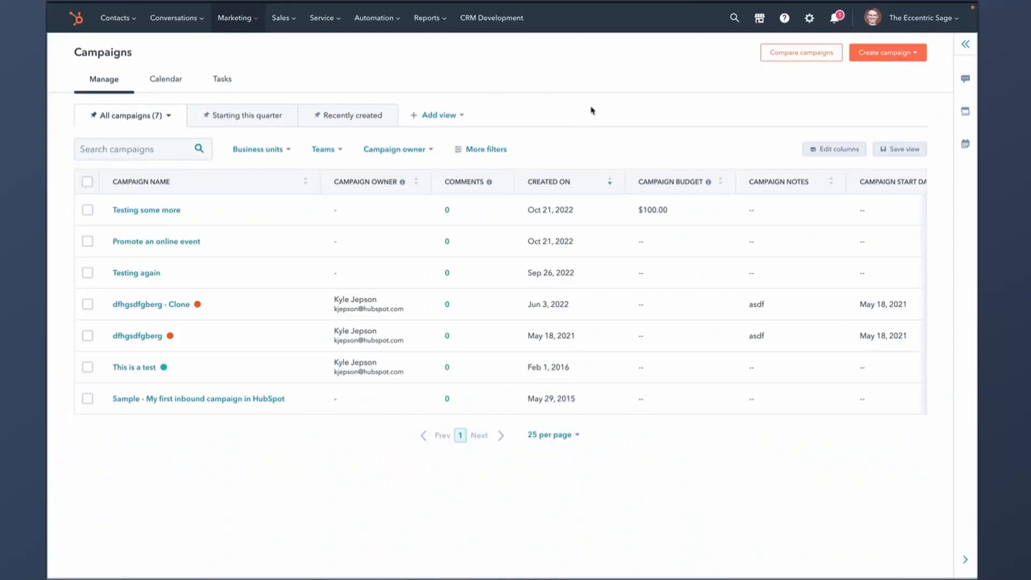
- Start a campaign from scratch with US Dollar currency, budget 100.00 and spend 10.00
left_click(884, 57)
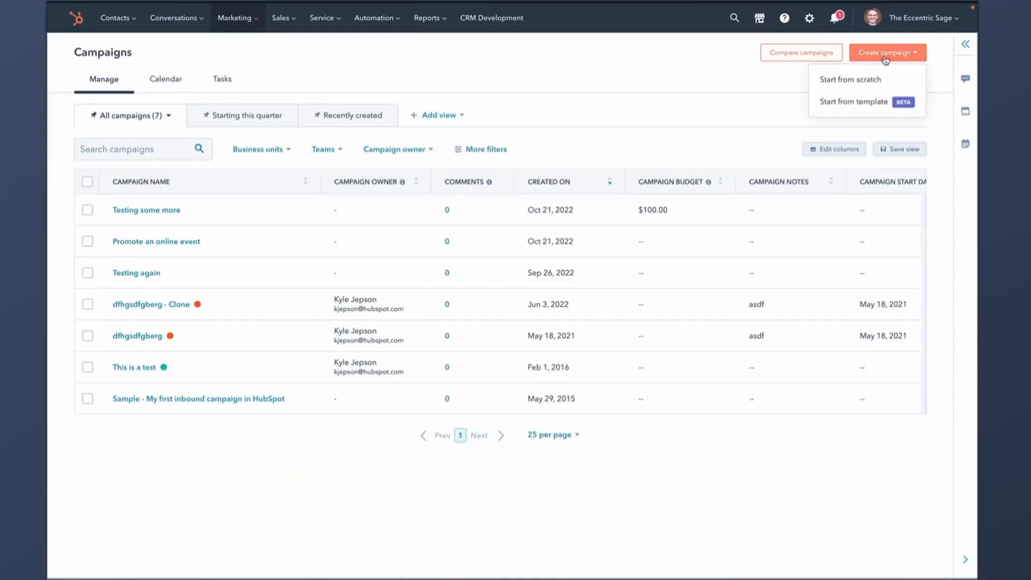
left_click(868, 83)
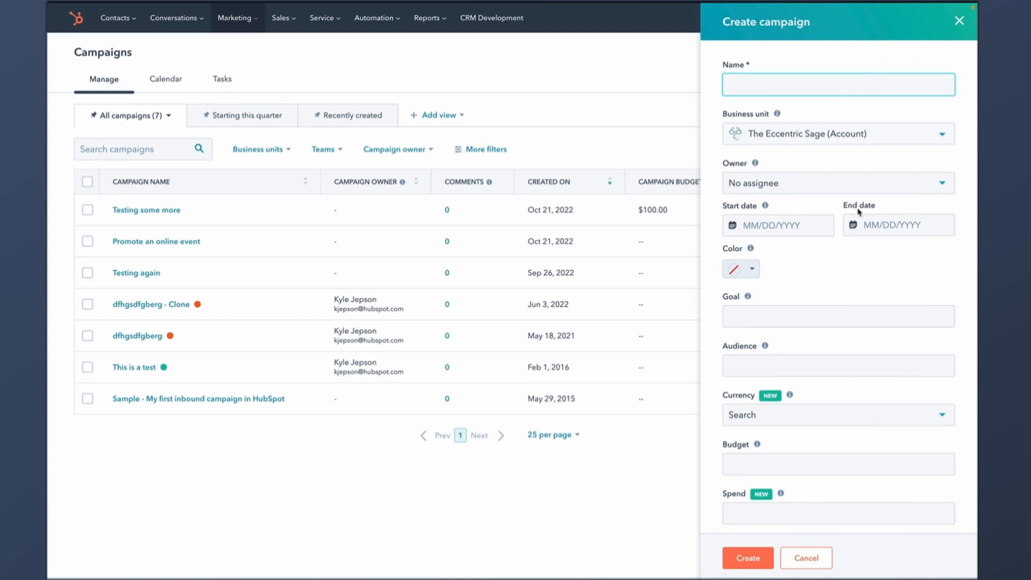
scroll(857, 212, "down", 3)
left_click(850, 306)
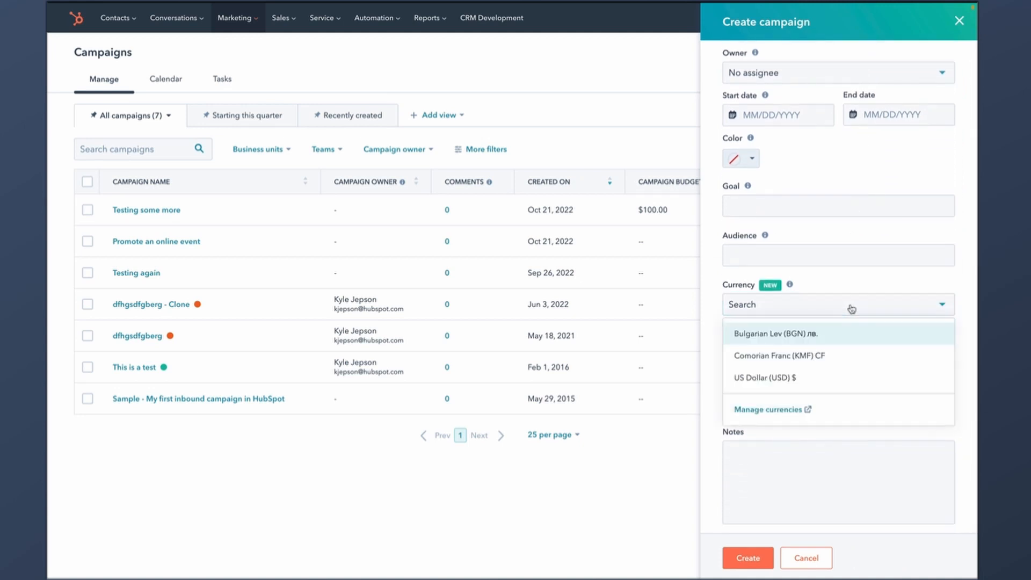
left_click(799, 378)
left_click(792, 354)
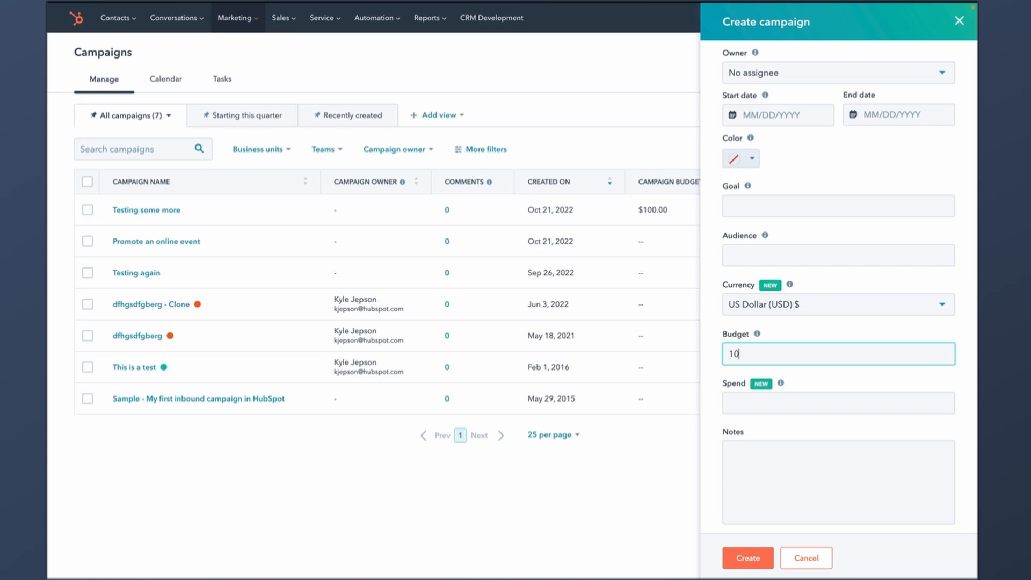
left_click(791, 402)
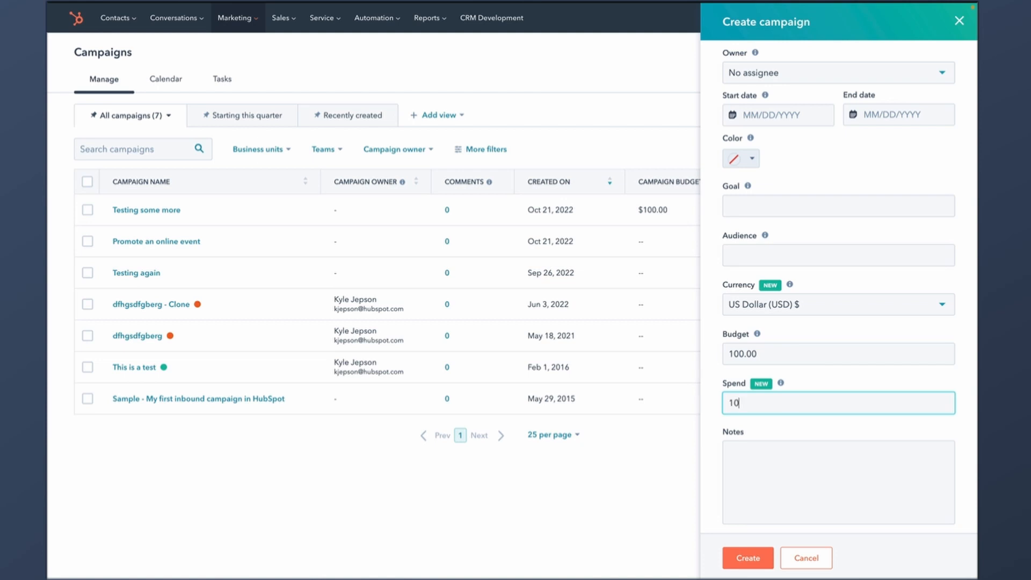
left_click(830, 382)
- Name the campaign 'This is my campaign' and create it
scroll(794, 299, "up", 3)
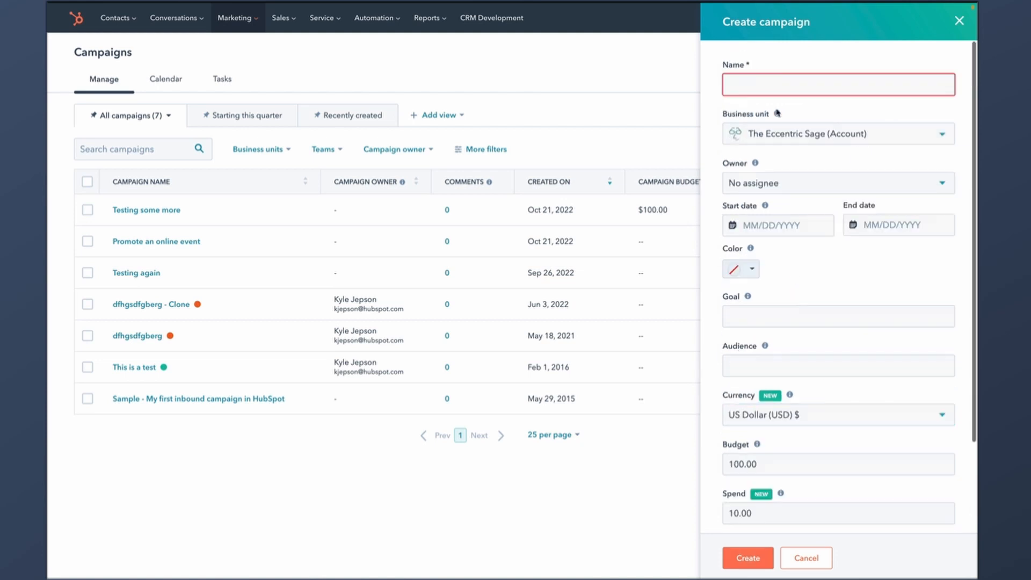
left_click(775, 86)
type("This")
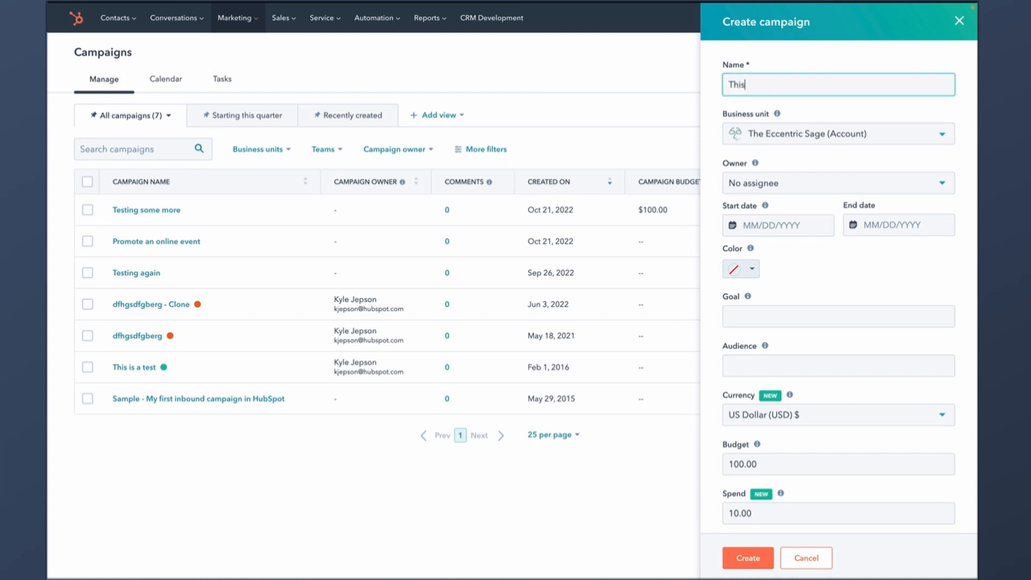
type(" is my campaign")
scroll(889, 273, "down", 3)
left_click(748, 557)
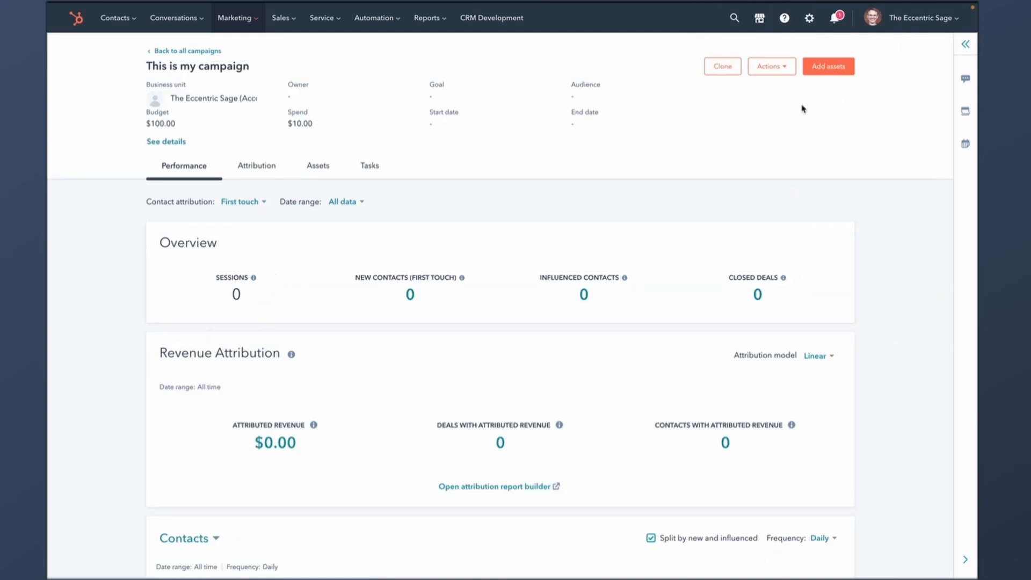
- Edit This is my campaign, changing its spend to 15.00, and update it
left_click(783, 68)
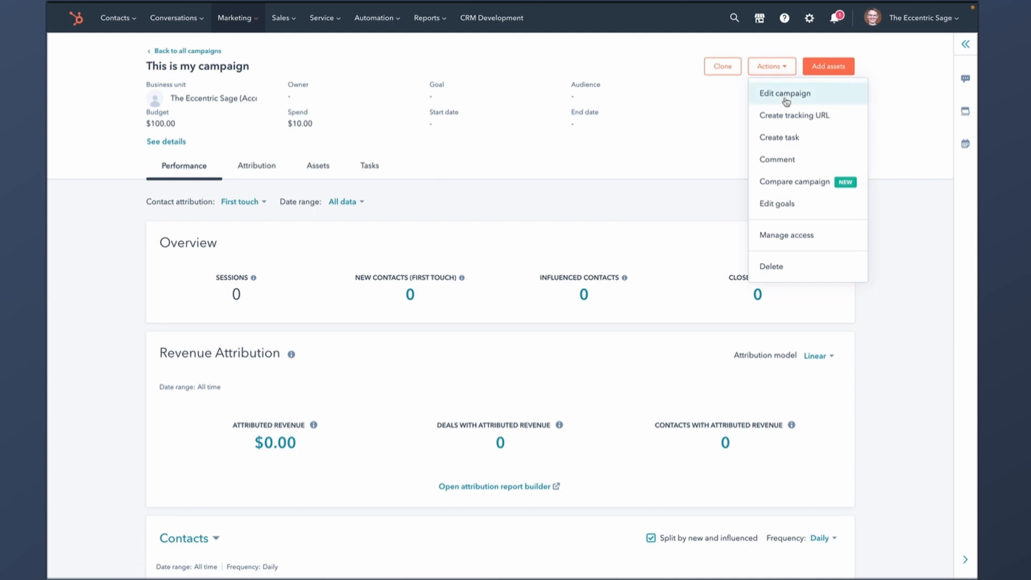
left_click(784, 94)
scroll(880, 351, "down", 2)
left_click(736, 407)
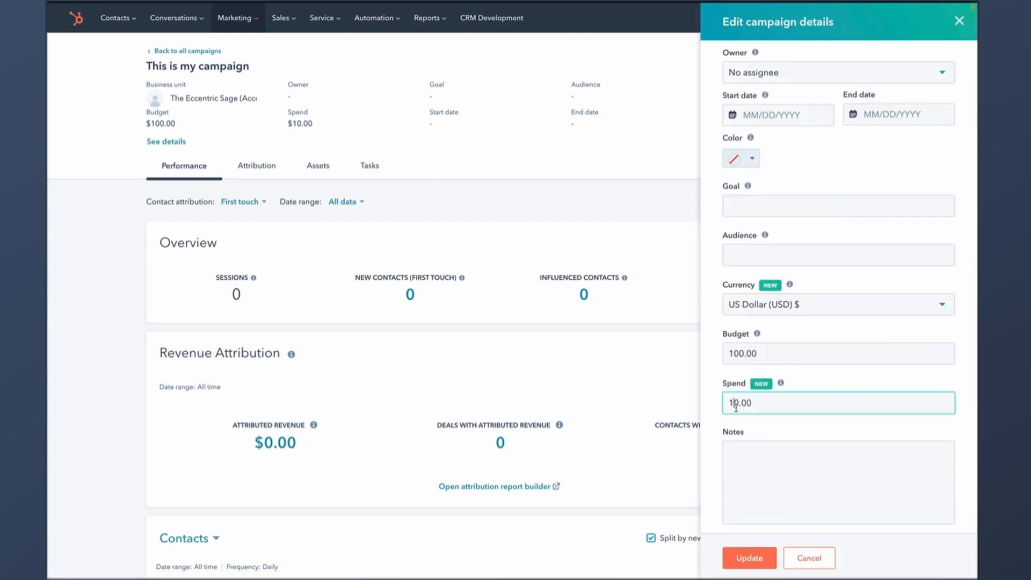
type("5")
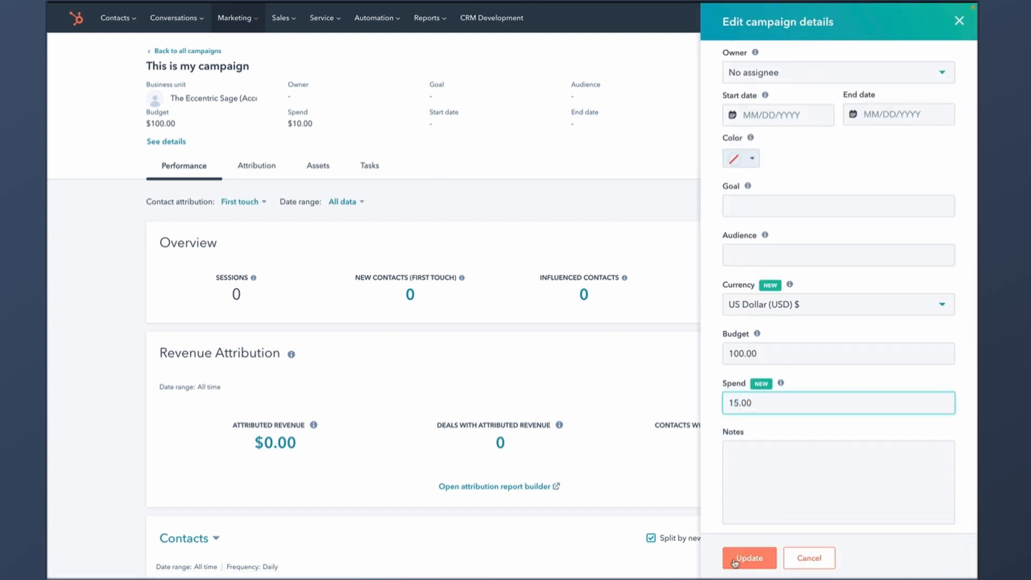
left_click(749, 557)
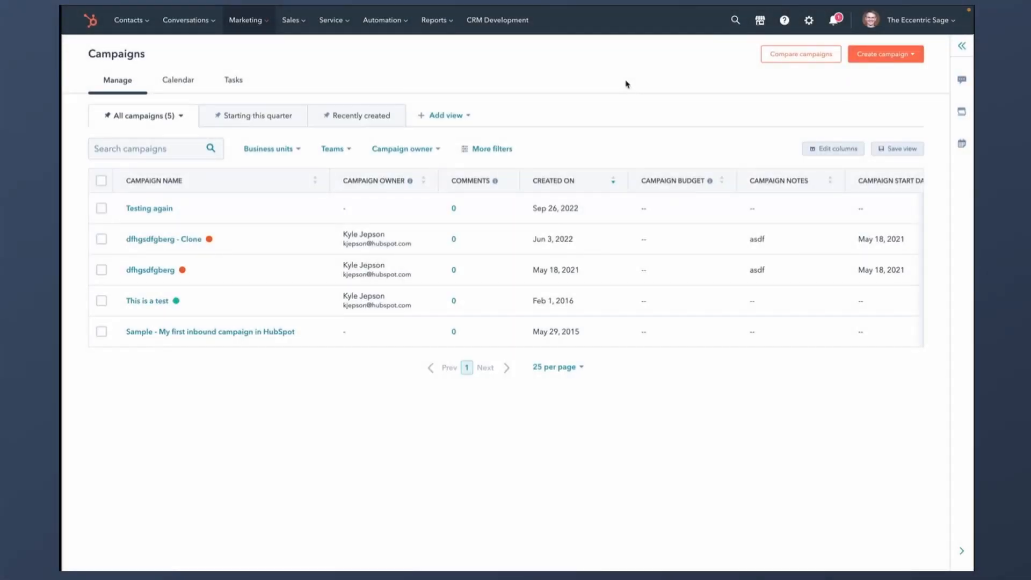
- Check the account menu, then show the Create campaign options
left_click(934, 21)
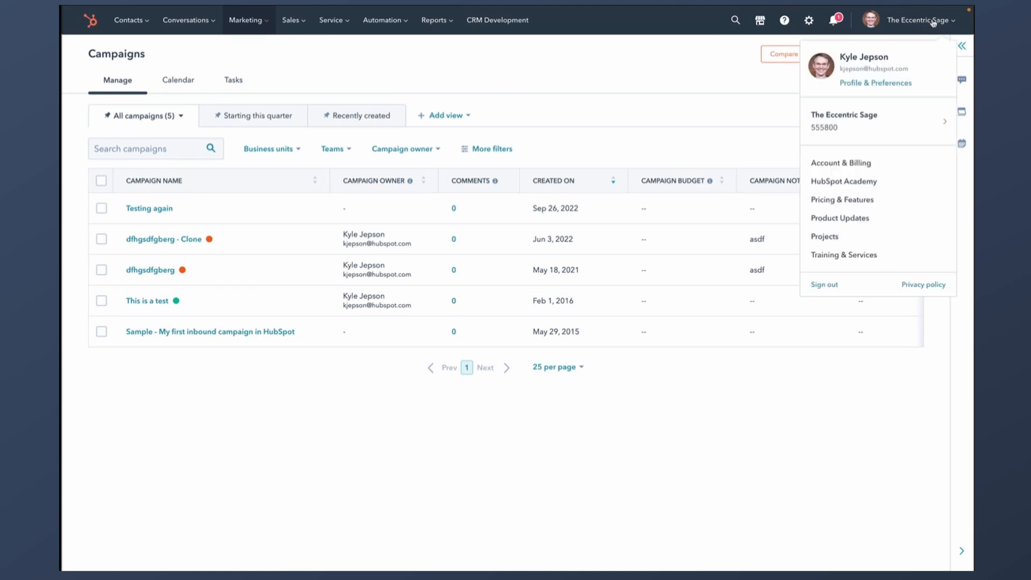
left_click(685, 94)
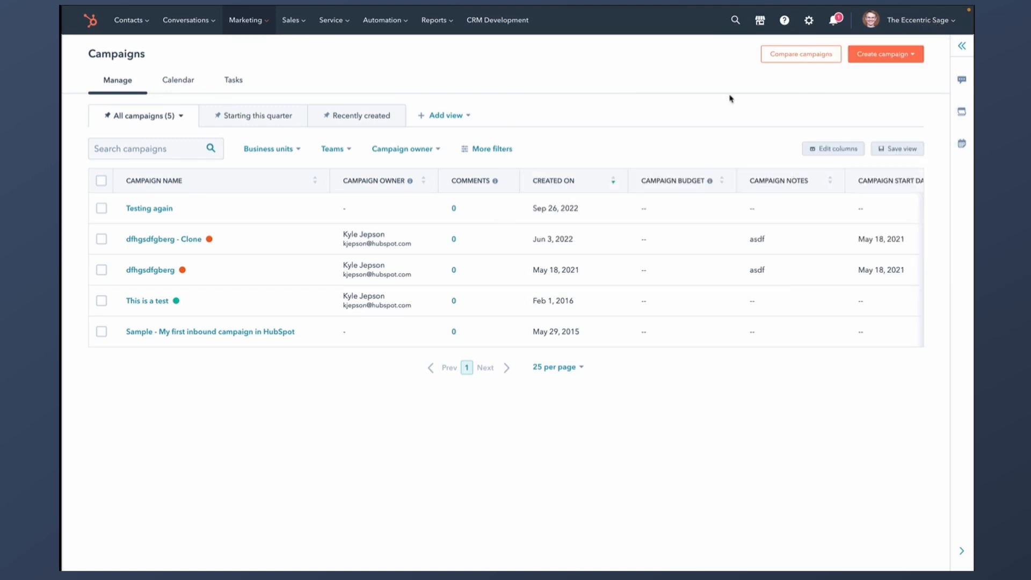
left_click(902, 60)
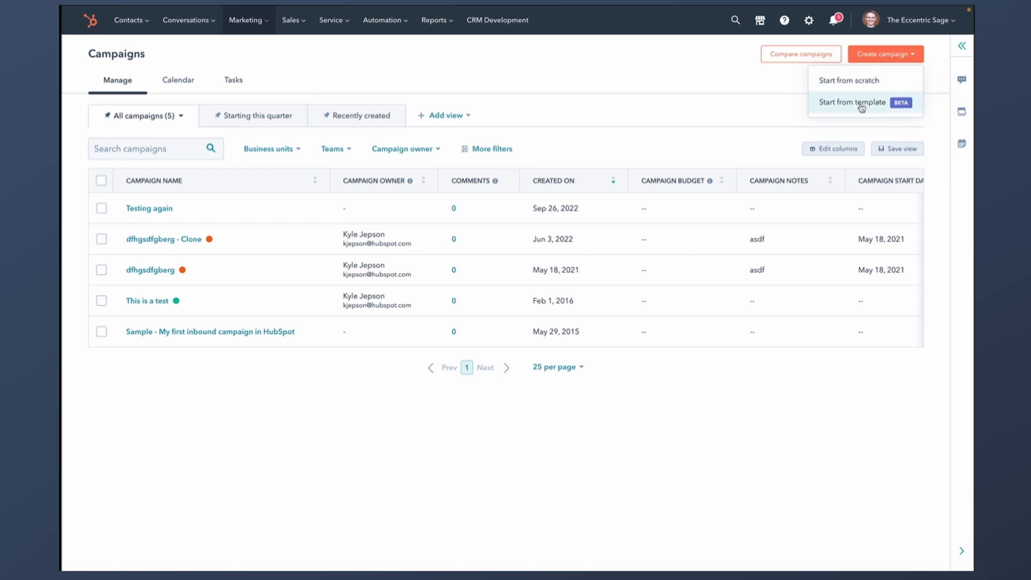
- Create a campaign from the 'Promote an online event' template, keeping its default name
left_click(859, 103)
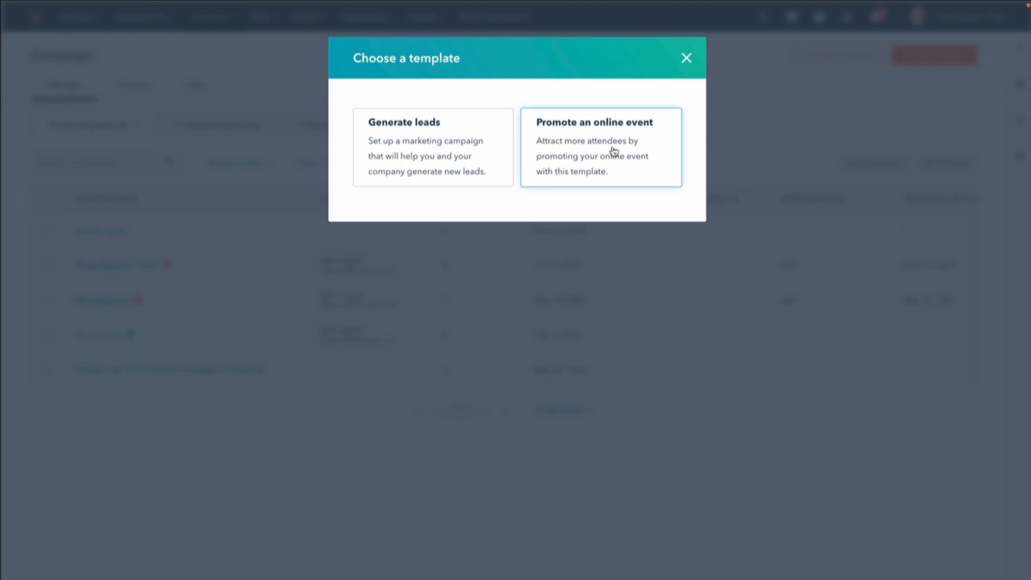
left_click(613, 151)
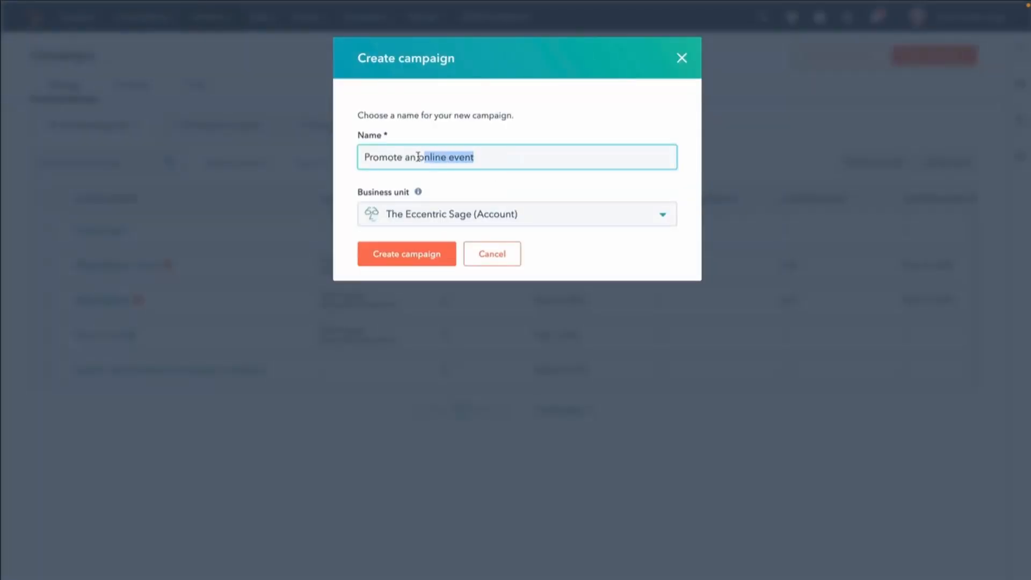
left_click(441, 157)
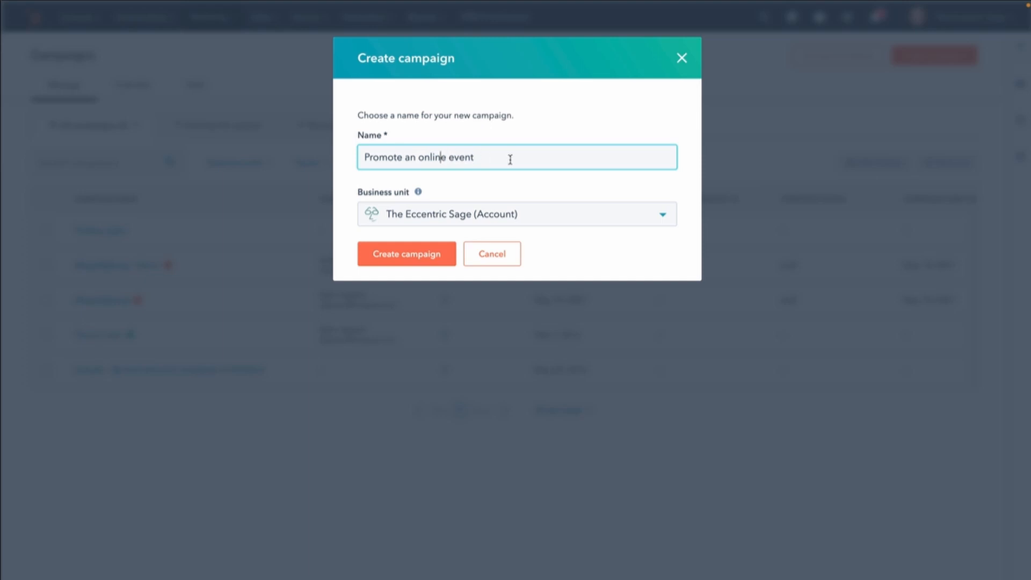
left_click_drag(504, 159, 433, 156)
left_click(412, 155)
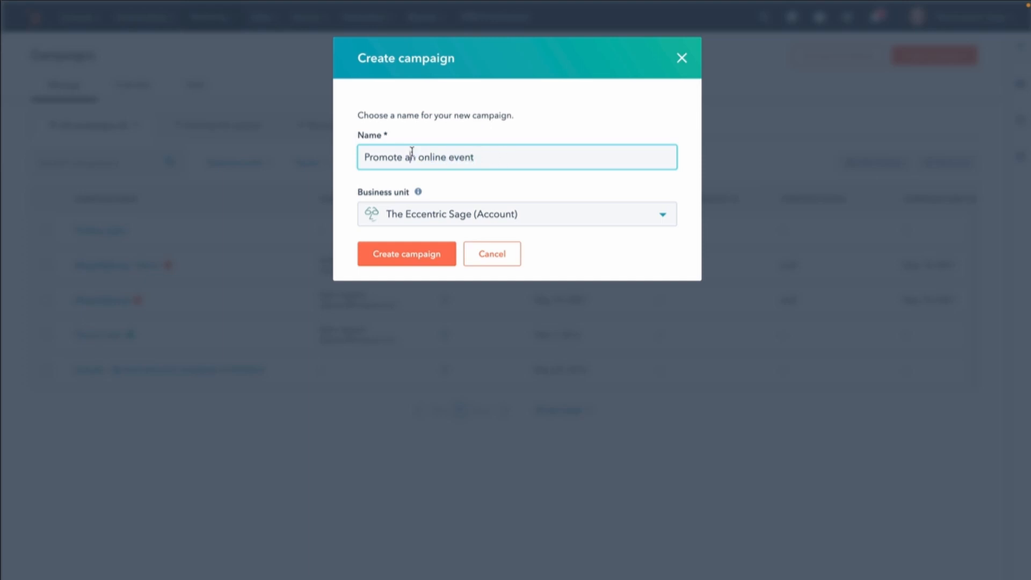
left_click(412, 253)
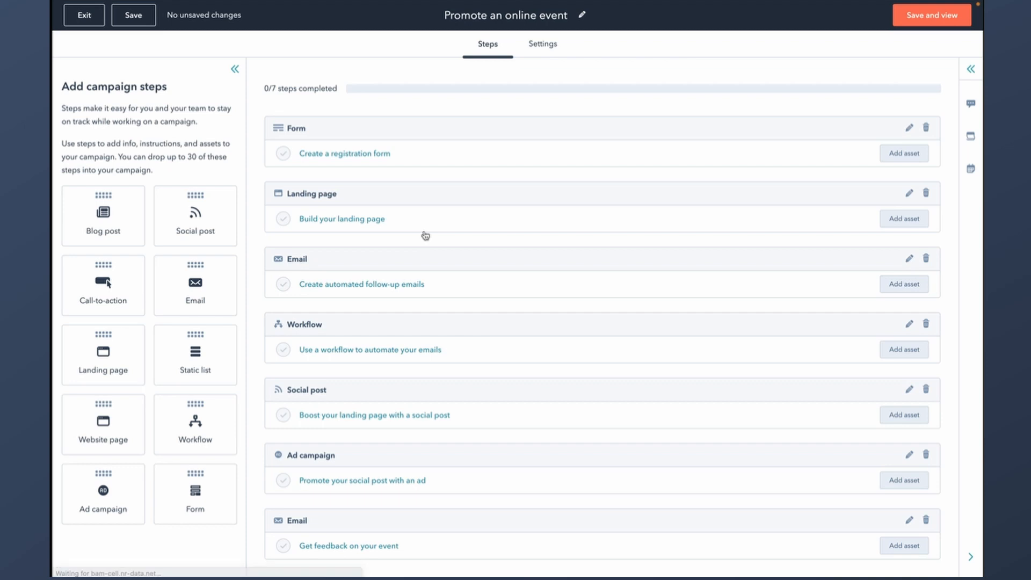
- Review the registration form, landing page and follow-up email steps of the event campaign
scroll(458, 318, "down", 1)
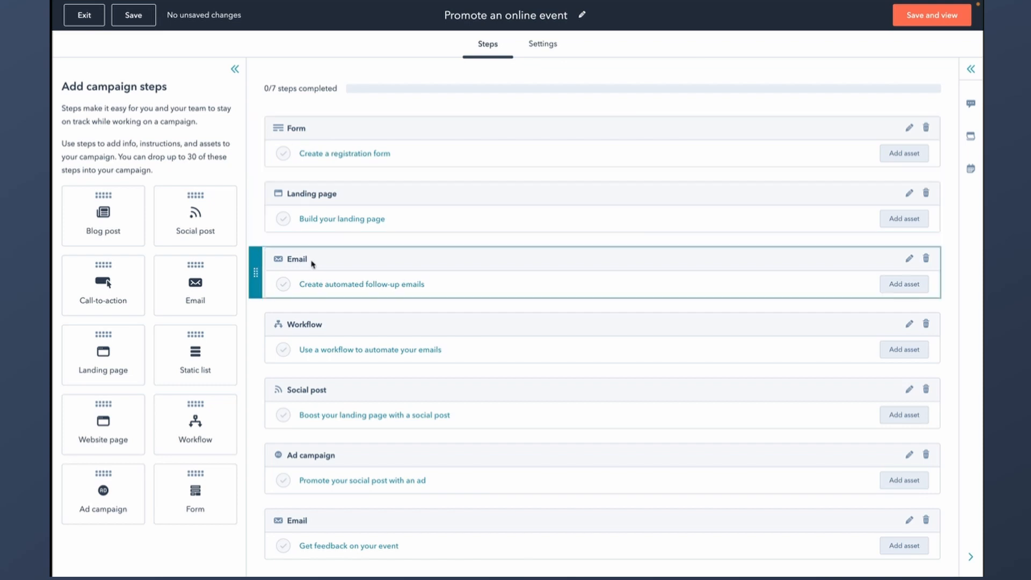
left_click(357, 155)
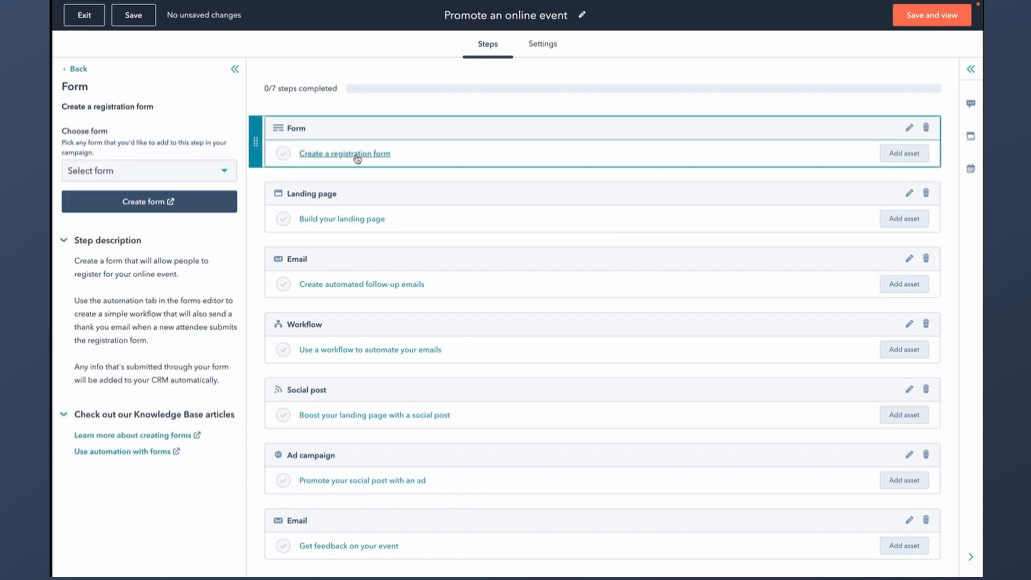
left_click(226, 171)
left_click(227, 173)
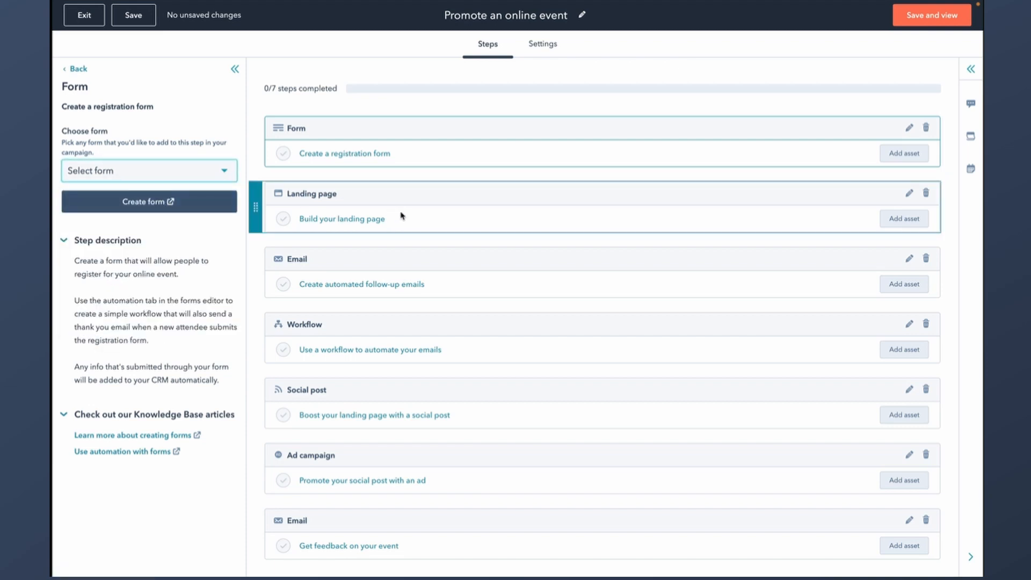
left_click(371, 220)
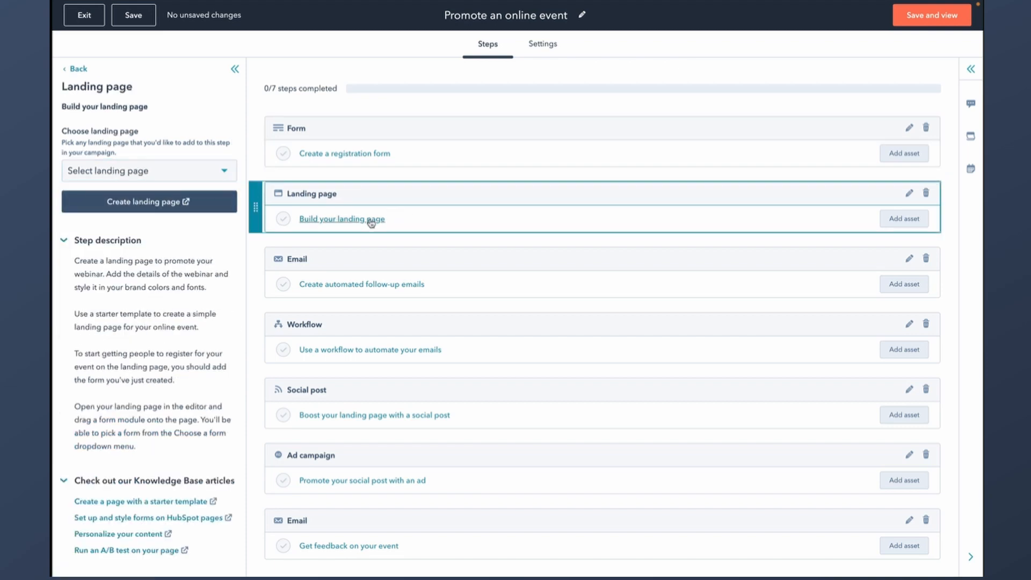
left_click(365, 287)
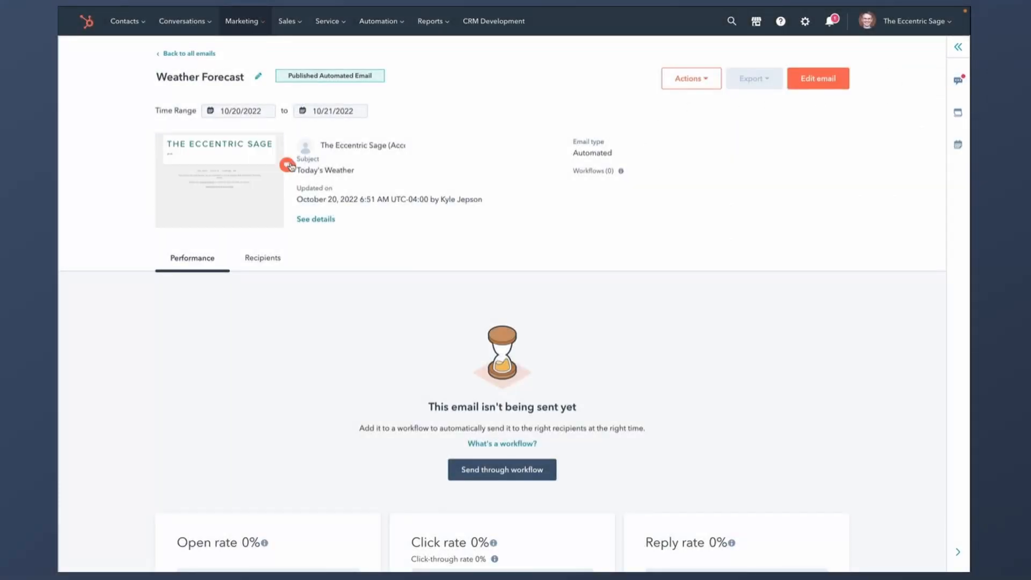
left_click(958, 81)
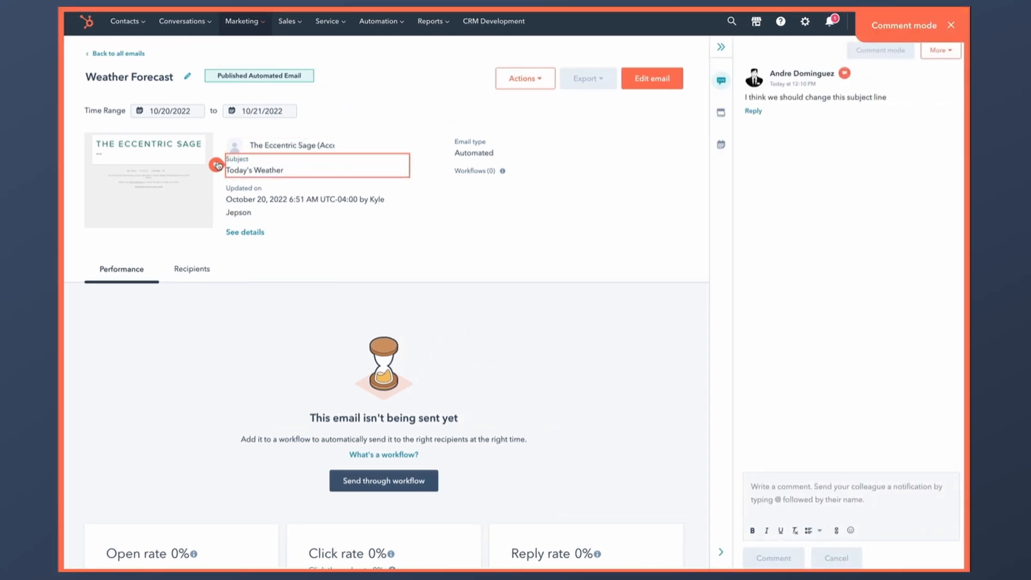
left_click(217, 166)
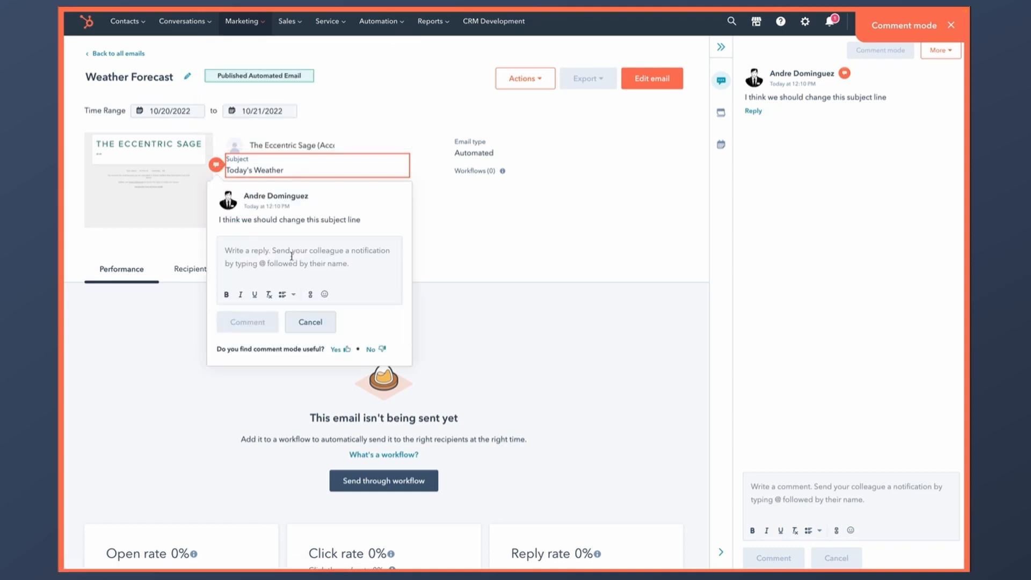
left_click(294, 252)
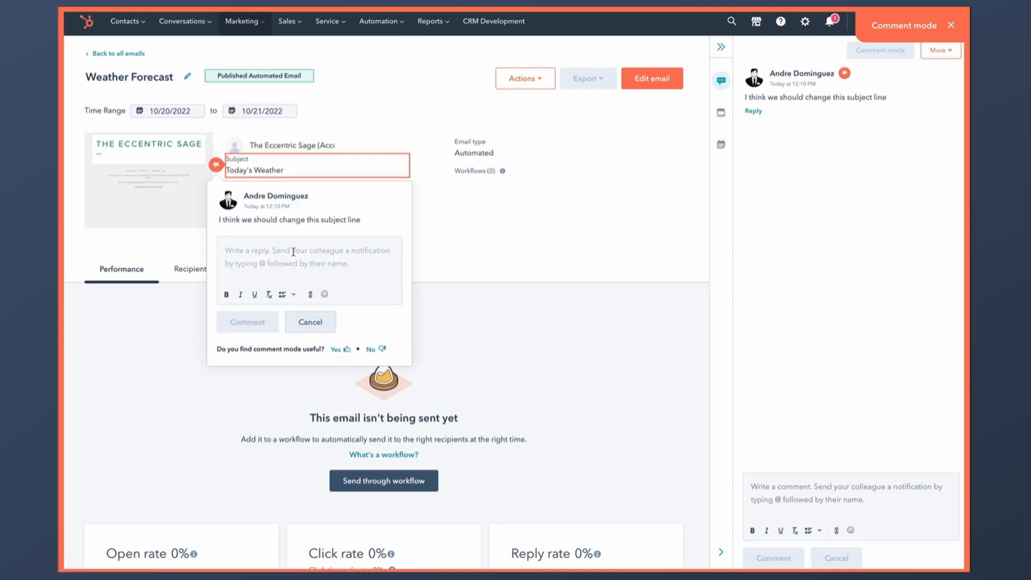
left_click(681, 195)
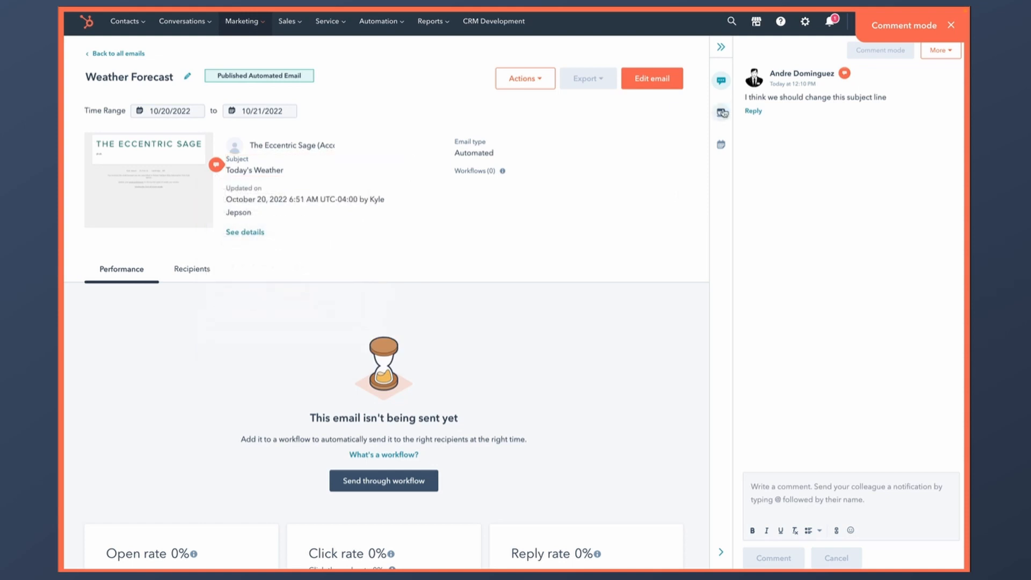
left_click(953, 24)
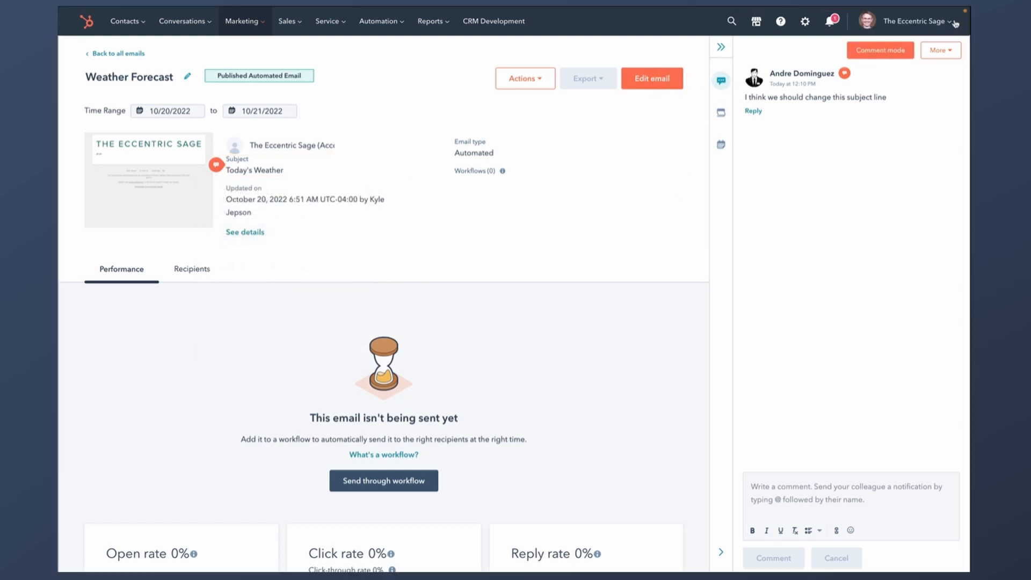
left_click(721, 47)
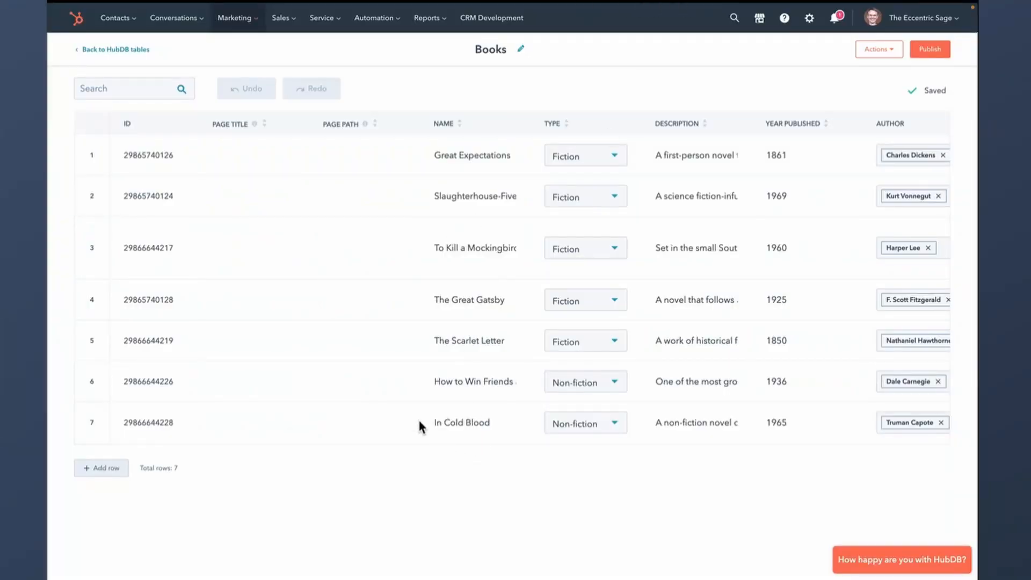
- Sort the Books table by NAME ascending, then descending
mouse_move(461, 125)
left_click(448, 126)
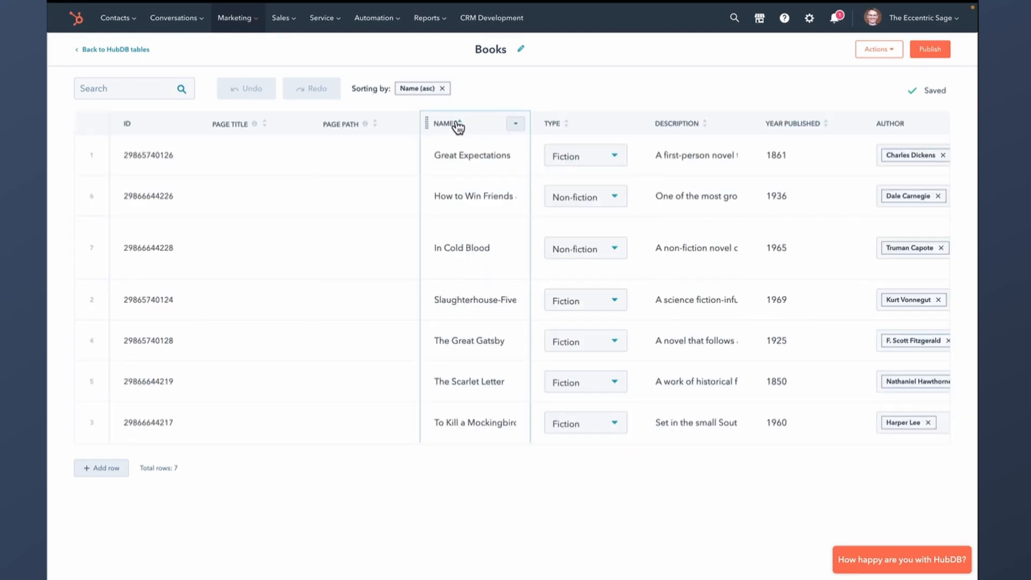
left_click(454, 126)
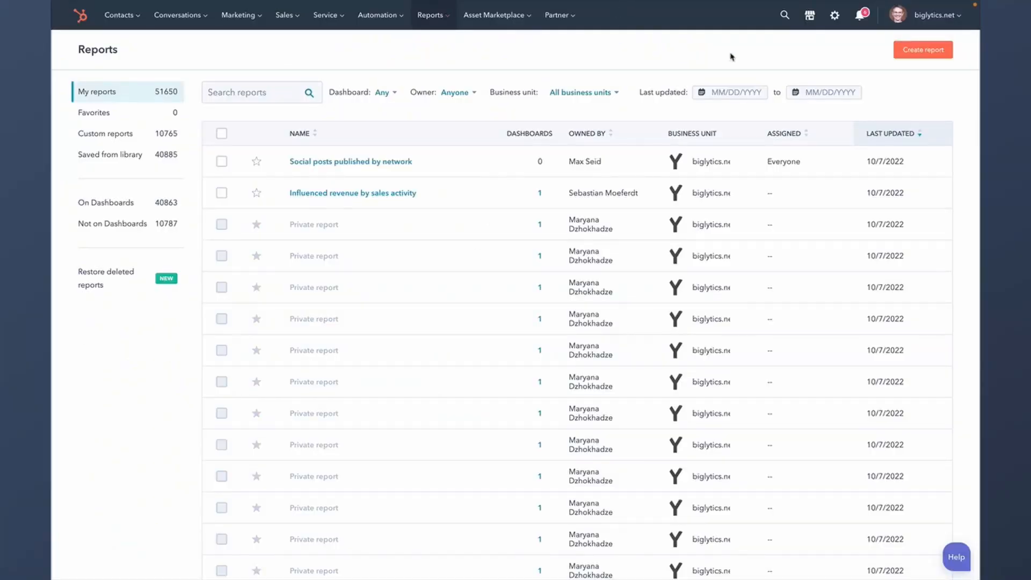
- Create a new Customer Journey report and glance at the All properties filter list
left_click(913, 52)
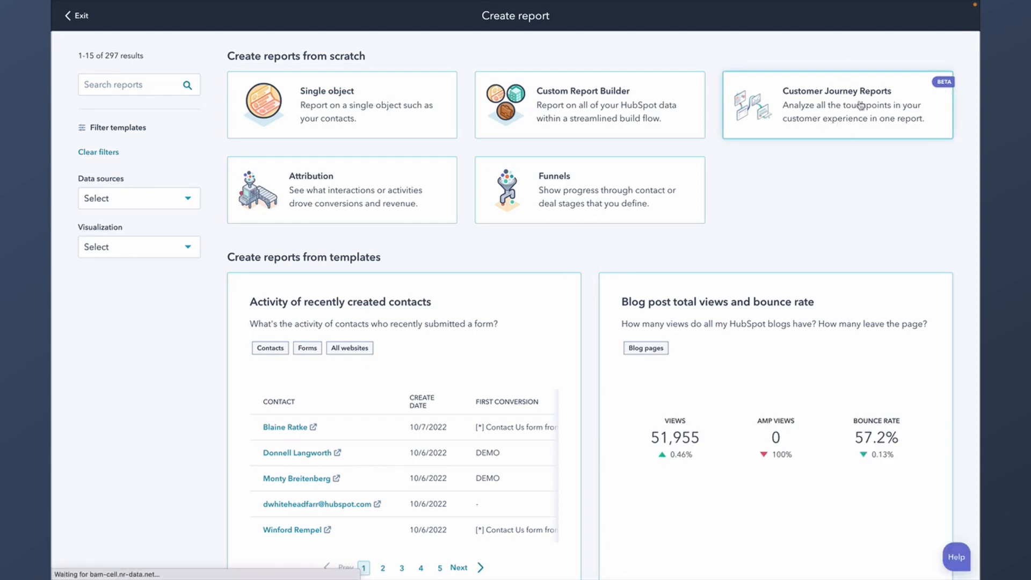
left_click(859, 106)
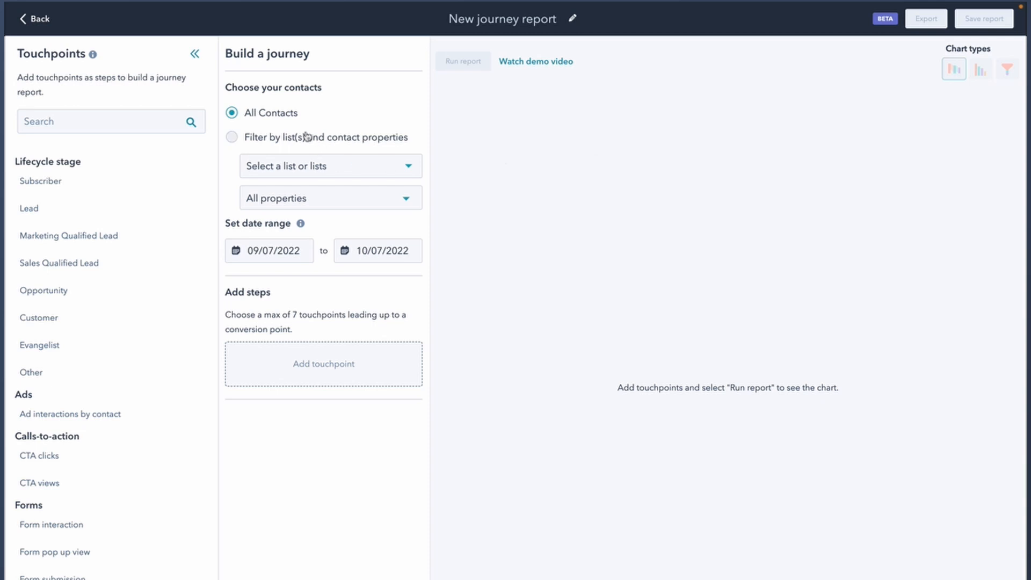
left_click(339, 198)
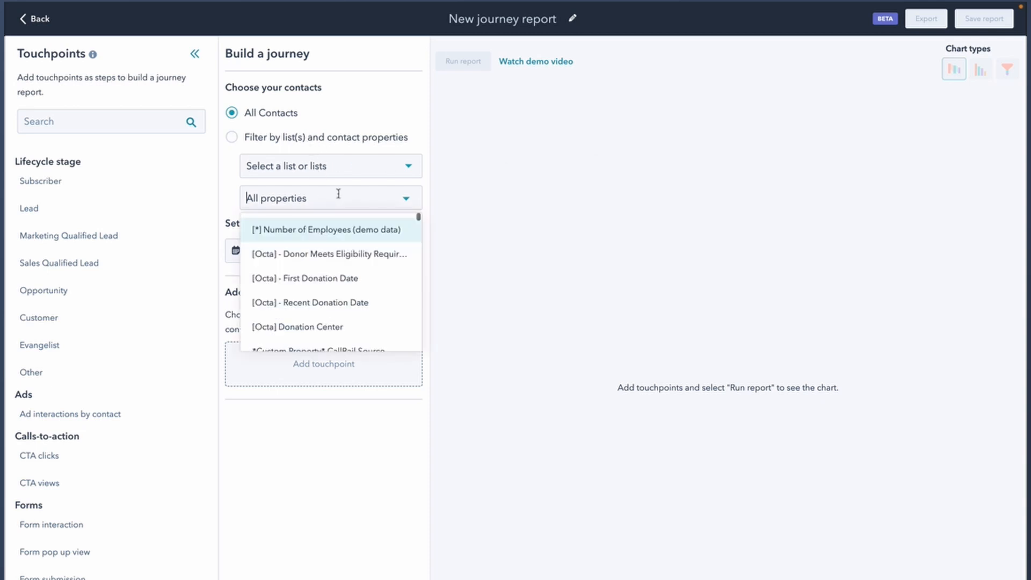
left_click(295, 116)
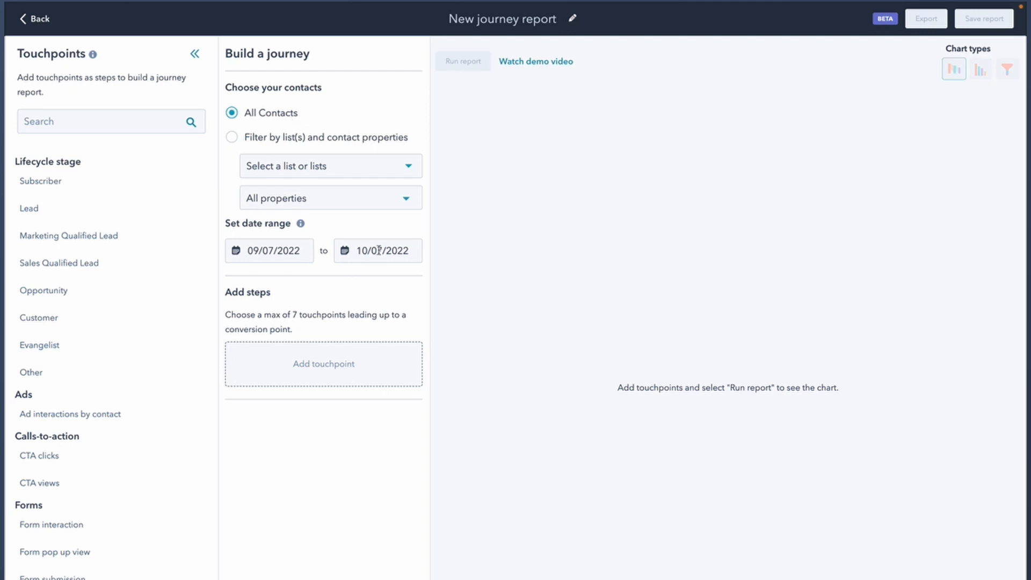
mouse_move(302, 224)
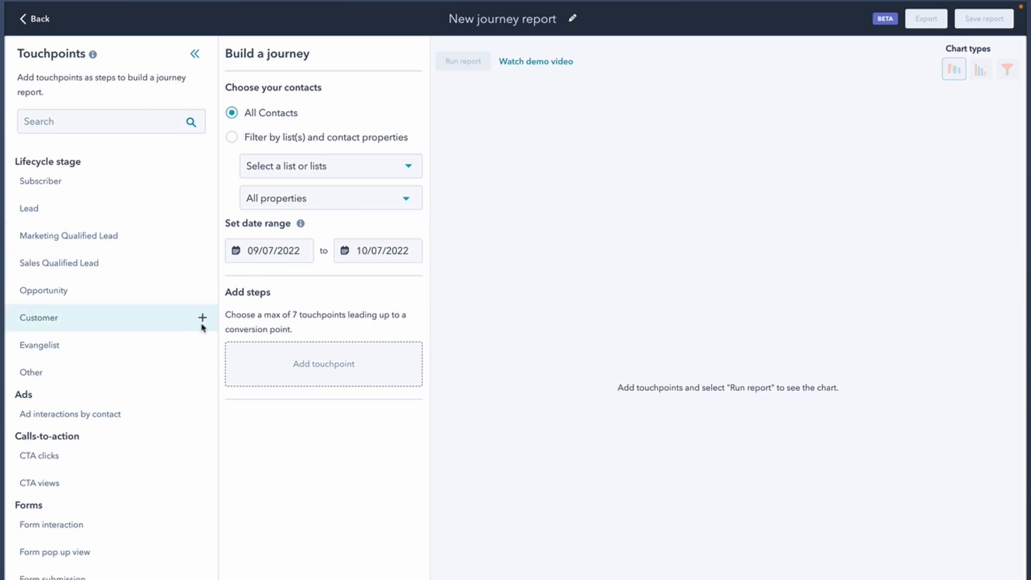
scroll(174, 346, "down", 2)
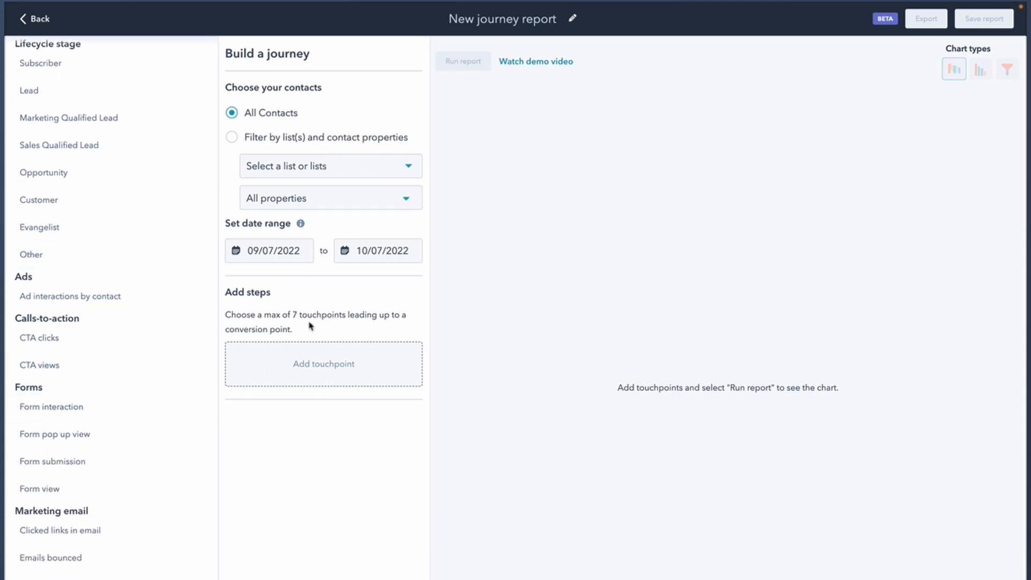
scroll(163, 332, "down", 2)
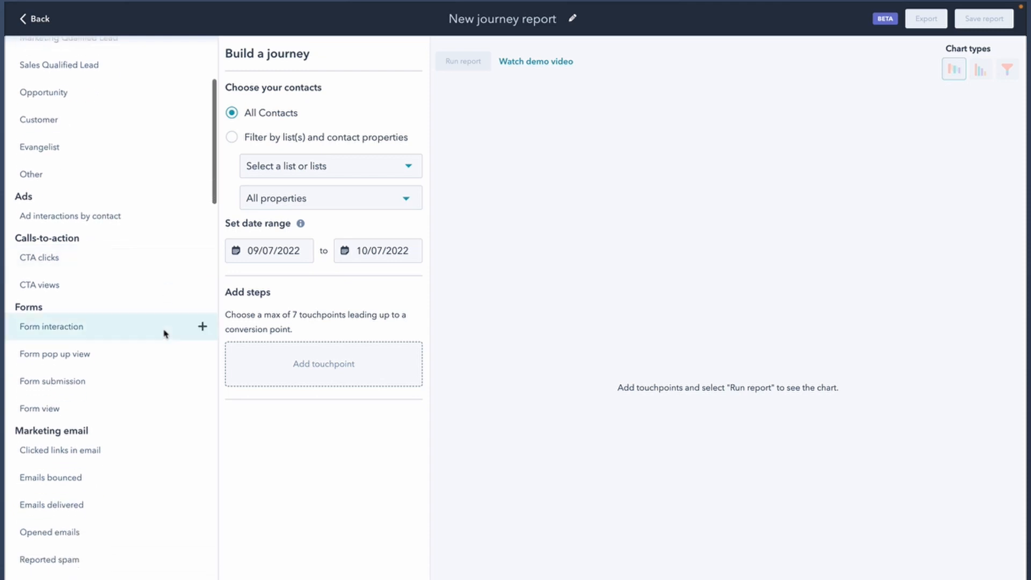
scroll(128, 275, "down", 1)
scroll(132, 276, "down", 3)
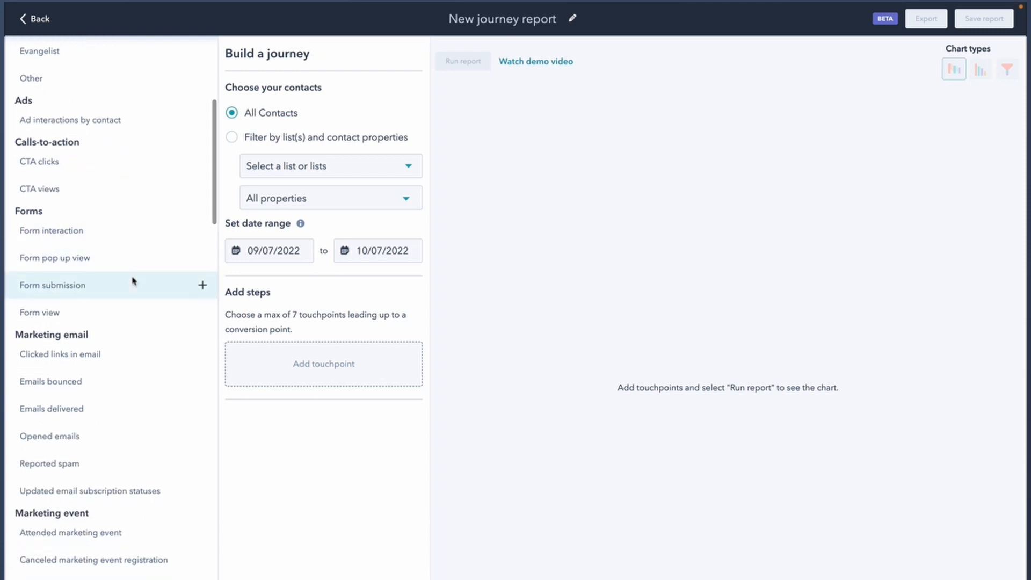
scroll(143, 322, "down", 3)
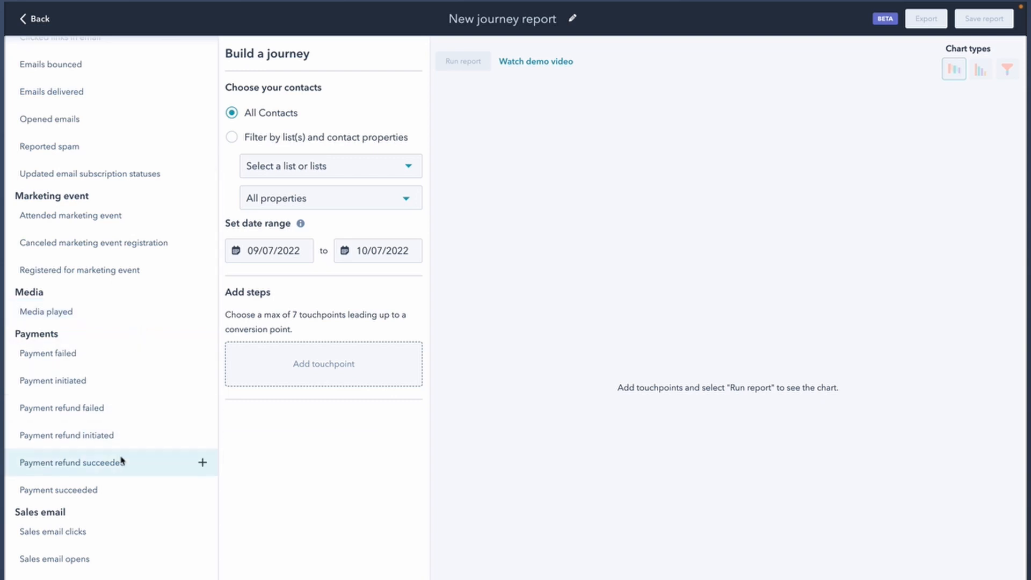
scroll(136, 344, "down", 1)
scroll(137, 341, "down", 5)
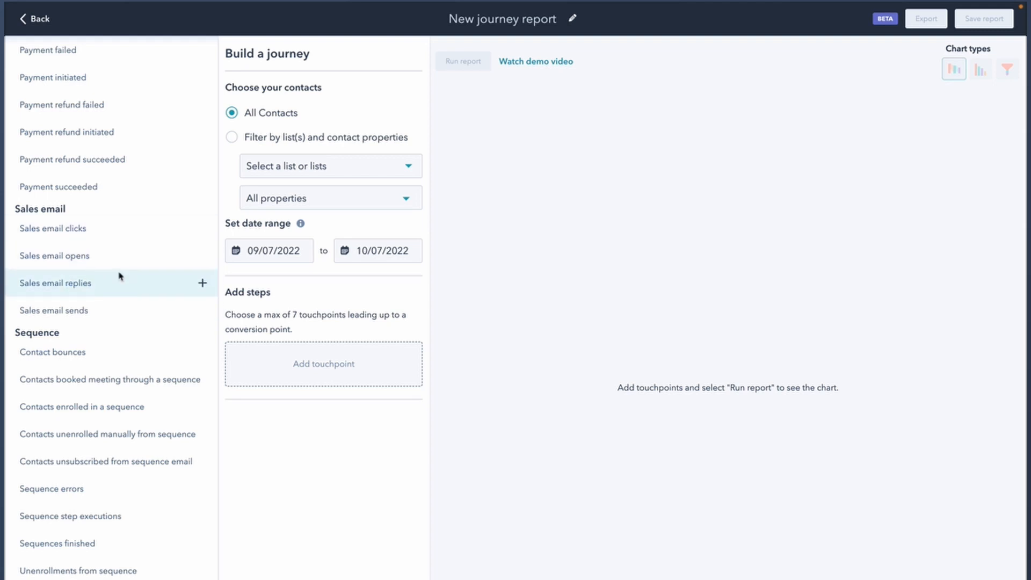
scroll(108, 280, "down", 1)
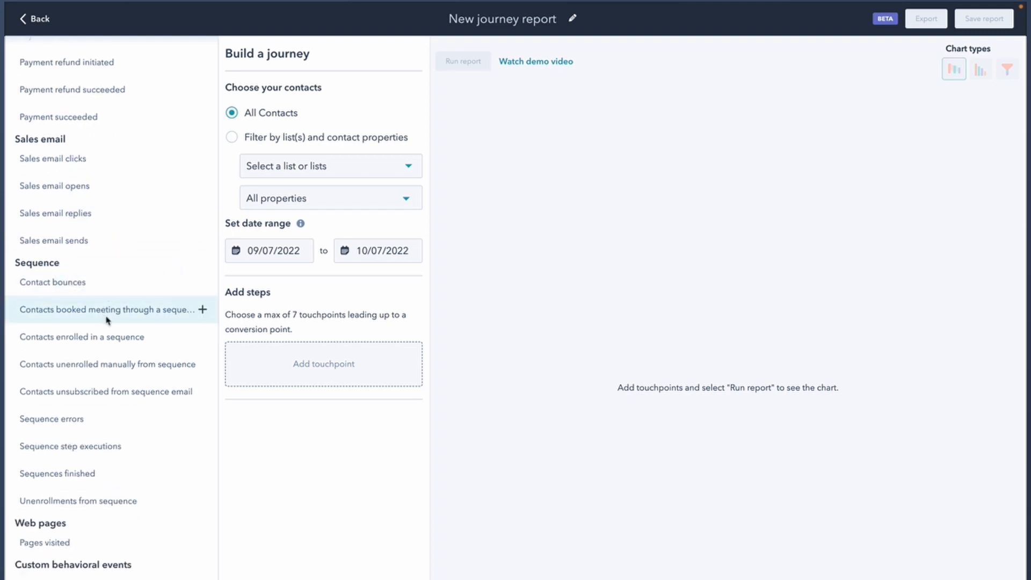
scroll(107, 323, "down", 3)
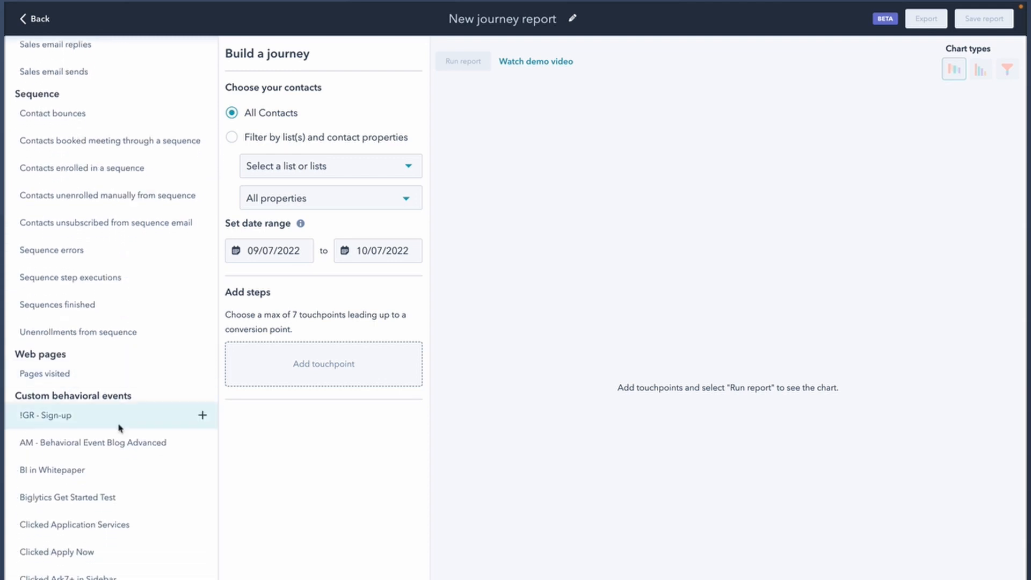
scroll(116, 522, "down", 1)
scroll(116, 521, "up", 6)
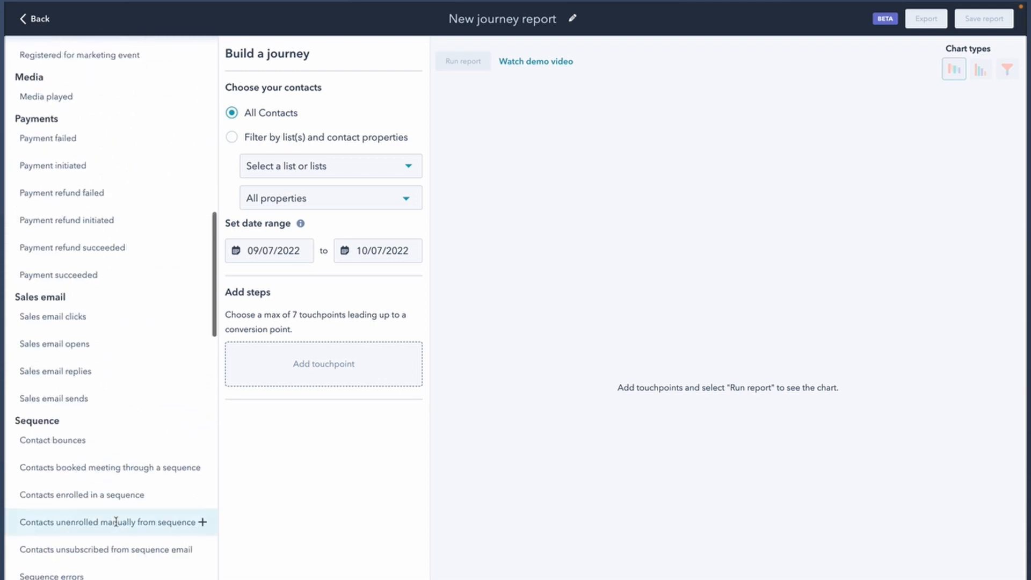
scroll(116, 521, "down", 2)
scroll(116, 521, "up", 10)
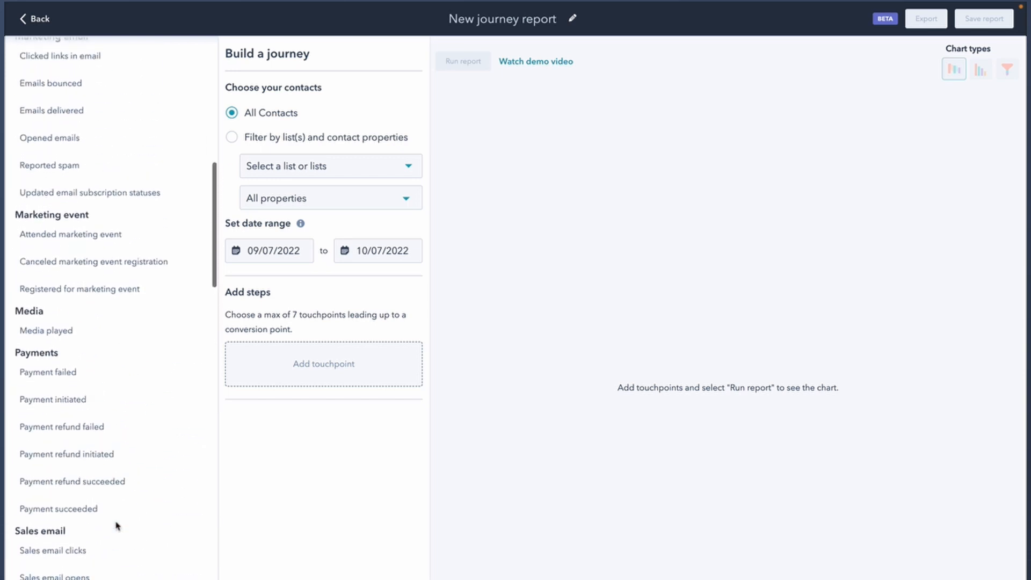
scroll(116, 524, "up", 2)
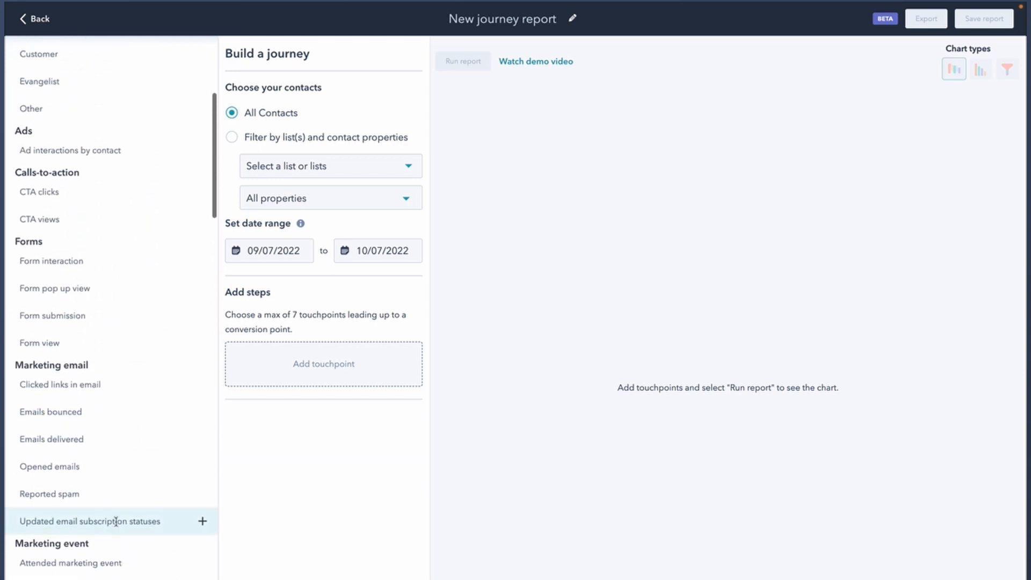
scroll(128, 399, "down", 1)
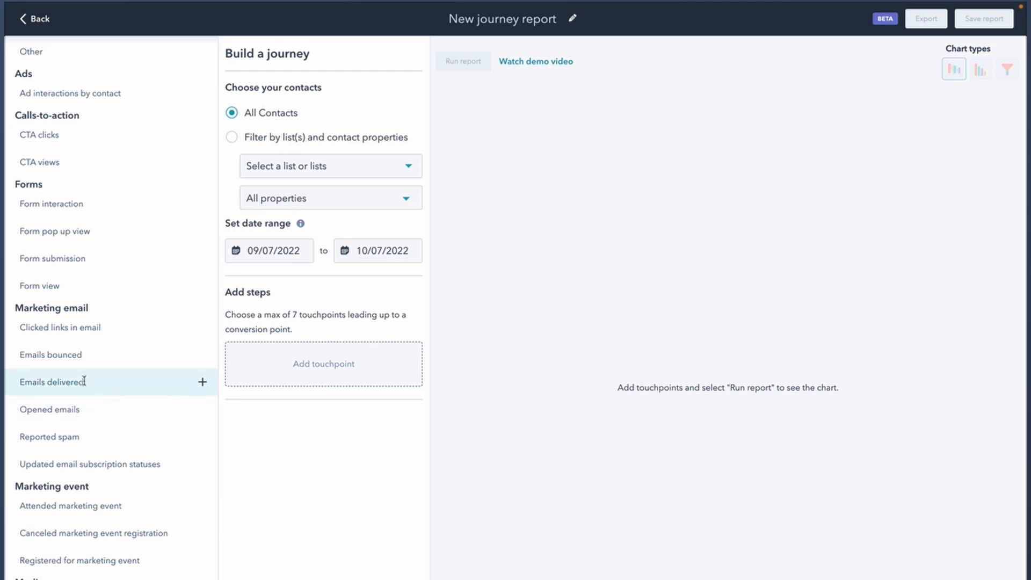
- Add Emails delivered, Opened emails and Clicked links in email as journey steps 1-3
left_click_drag(84, 382, 321, 363)
left_click(133, 393)
left_click(202, 382)
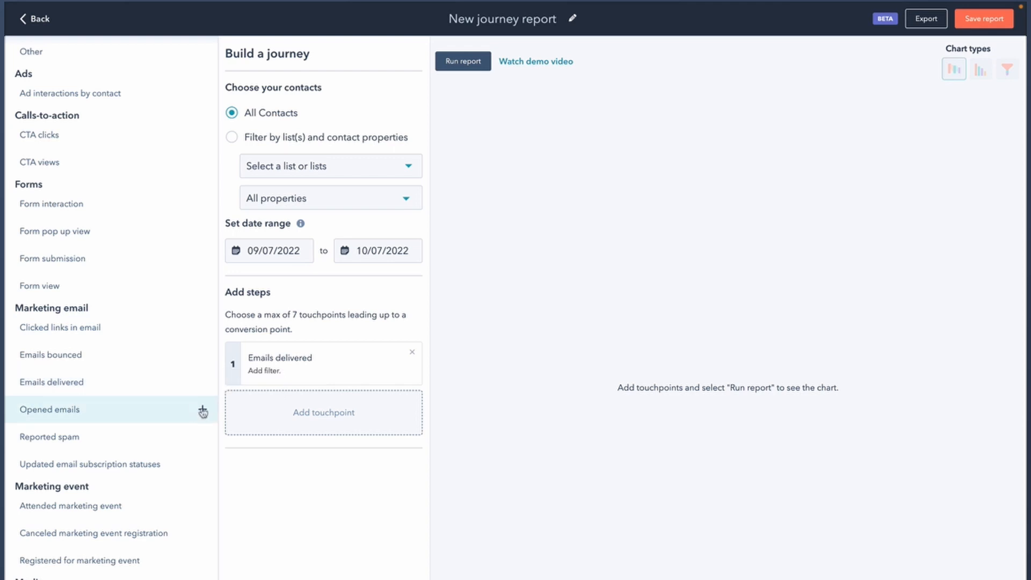
left_click(203, 409)
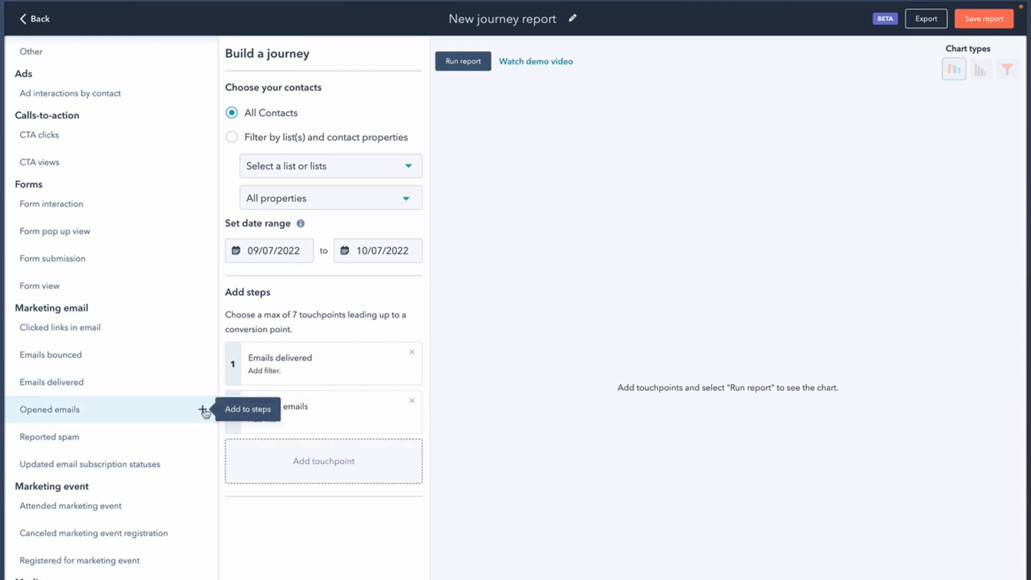
left_click(202, 328)
- Add Form submission as the fourth journey step and run the report
scroll(163, 407, "down", 3)
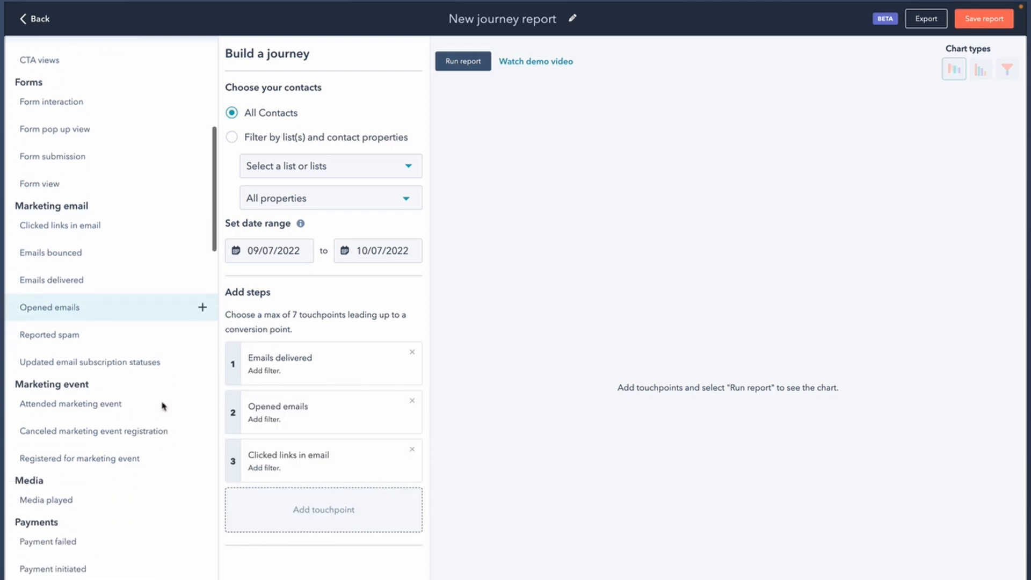
scroll(161, 405, "up", 5)
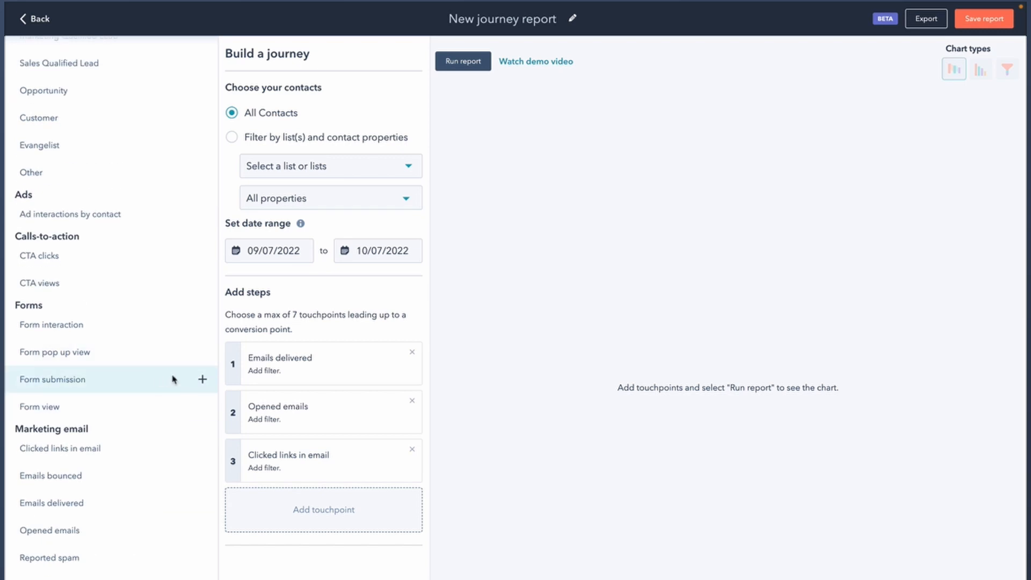
left_click(203, 380)
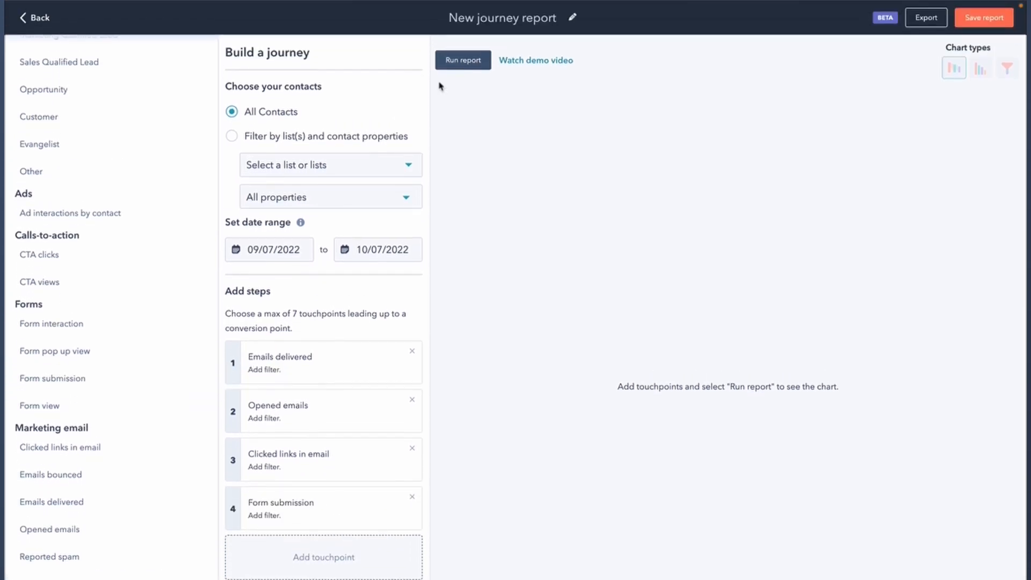
left_click(460, 60)
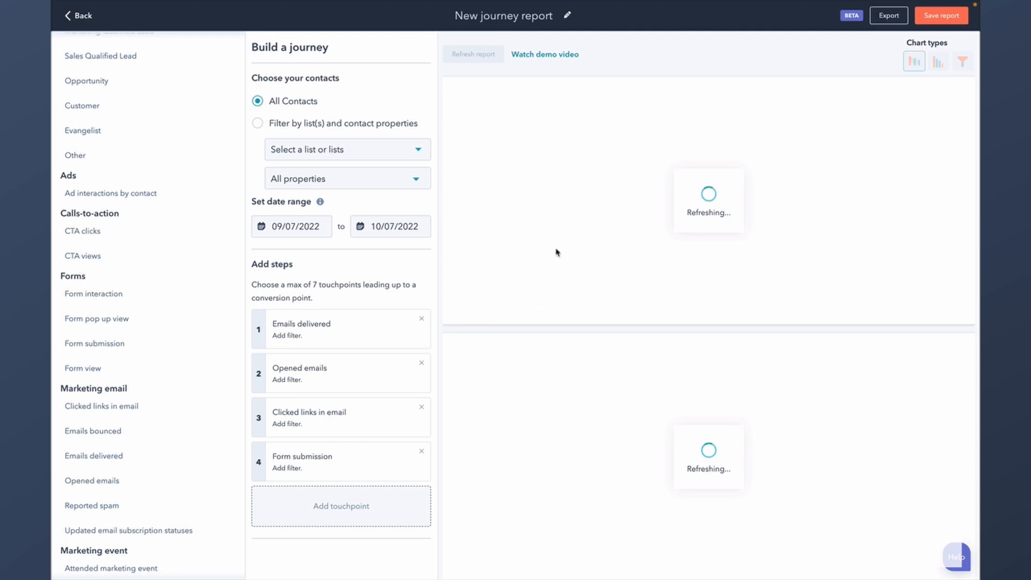
- Make the Opened emails journey step optional
left_click(326, 374)
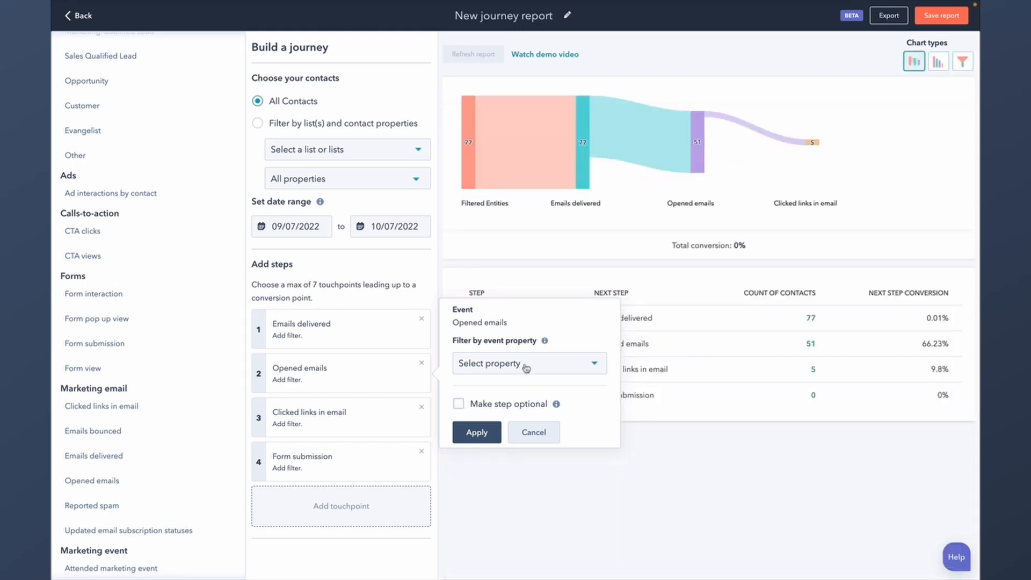
left_click(486, 484)
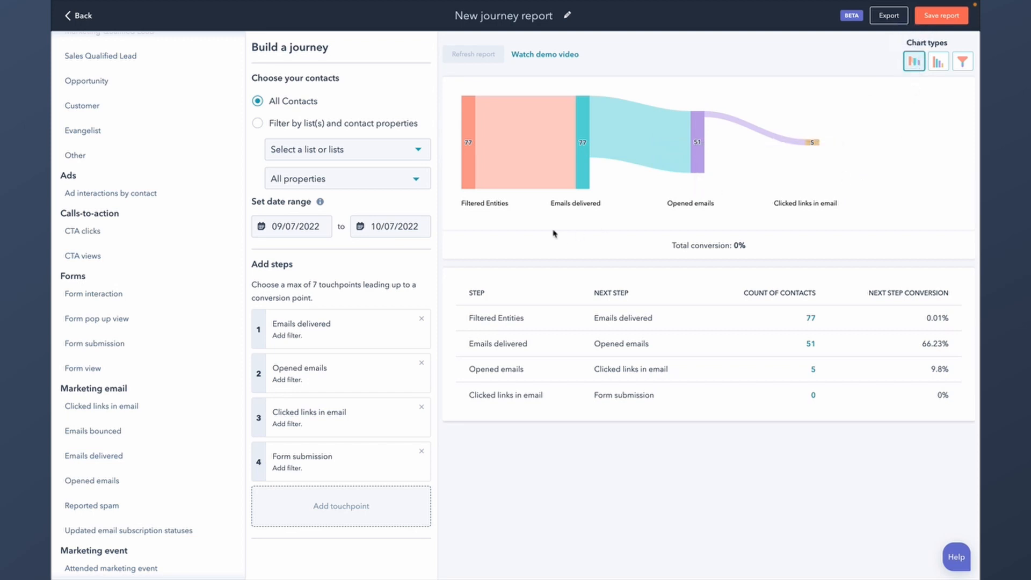
mouse_move(785, 145)
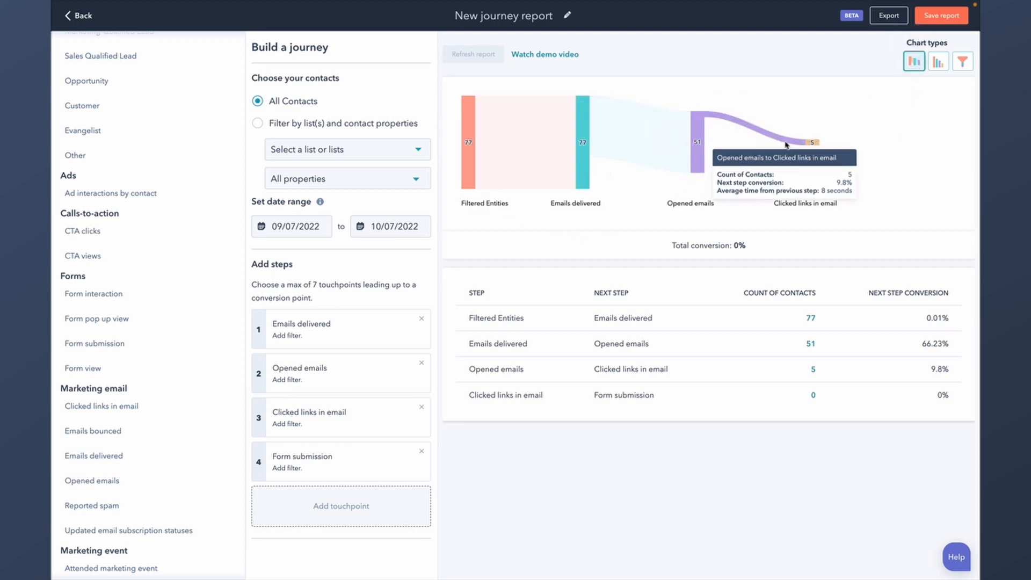
left_click(352, 366)
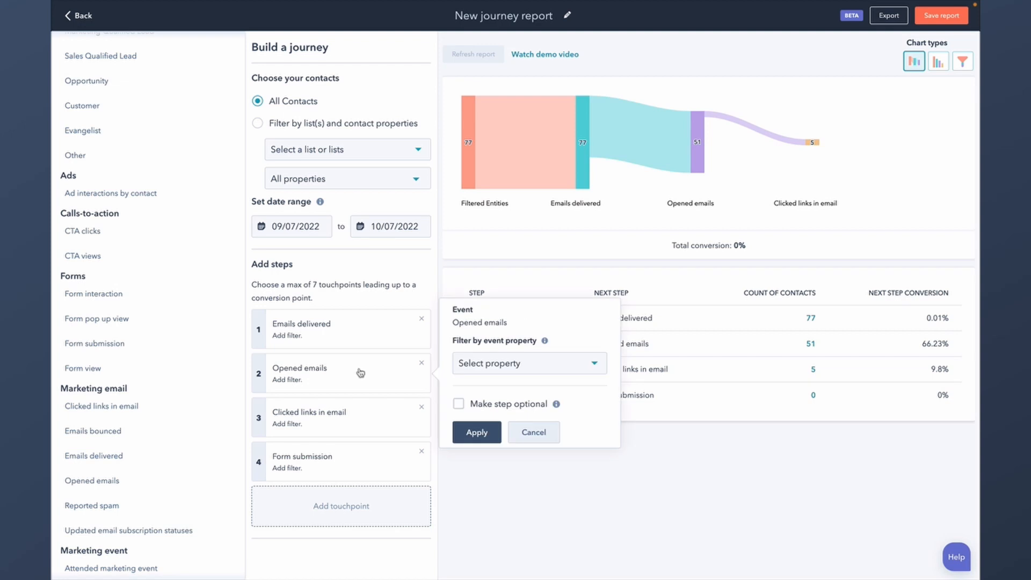
left_click(459, 404)
left_click(363, 430)
- Make the Clicked links in email step optional, apply, and review the refreshed report
left_click(459, 448)
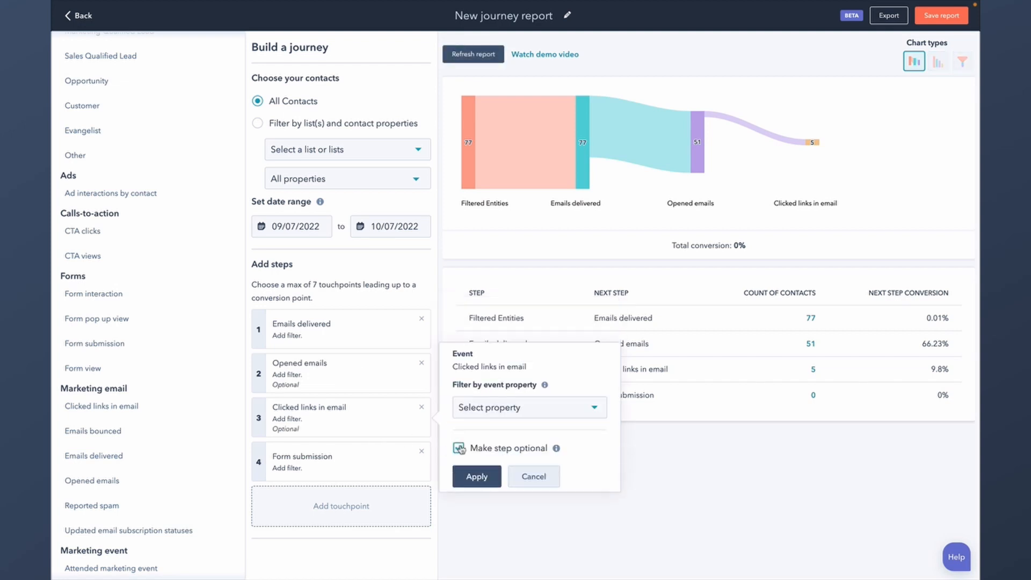
left_click(476, 476)
left_click(476, 54)
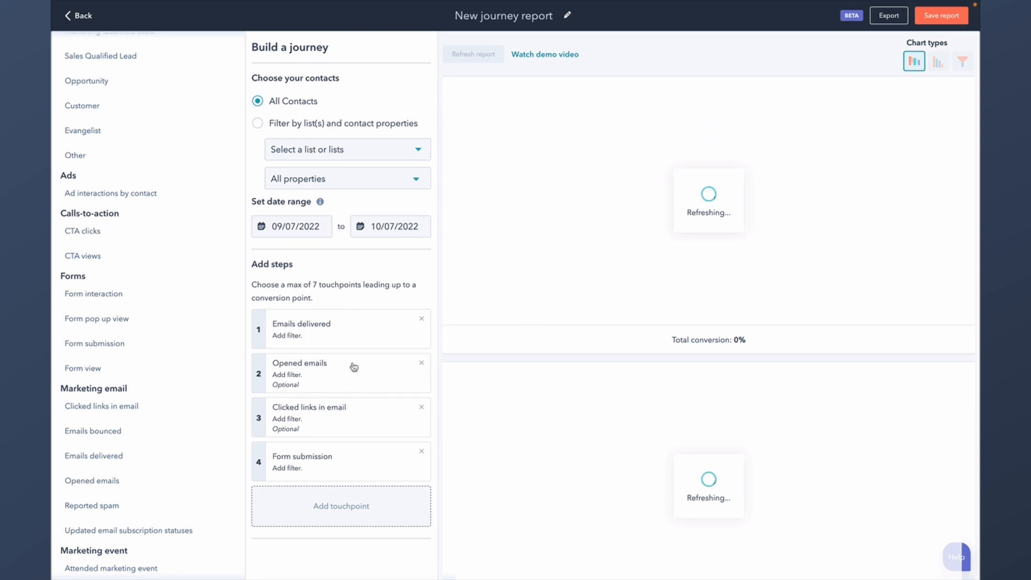
scroll(136, 427, "down", 5)
scroll(136, 427, "down", 3)
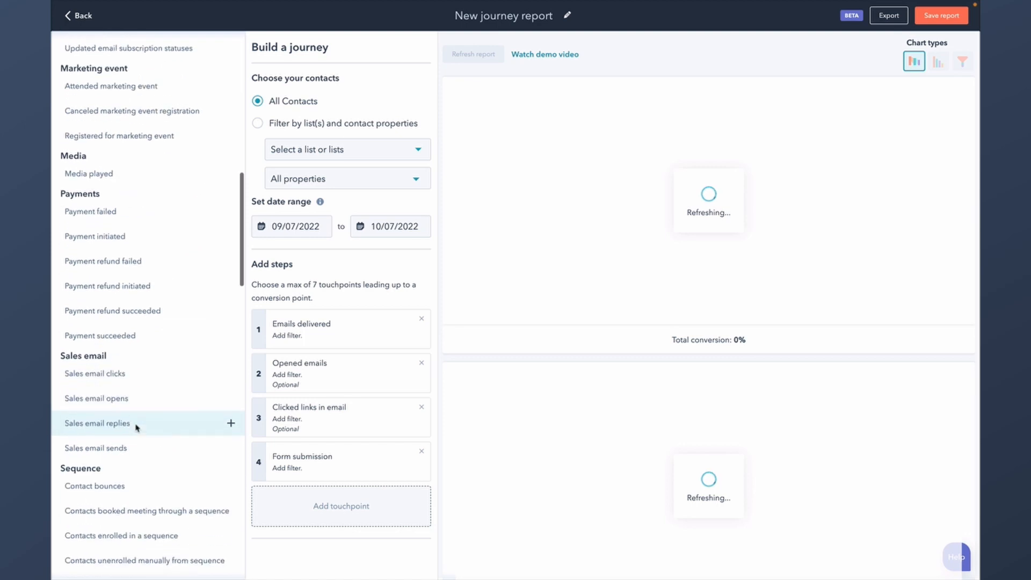
scroll(163, 406, "down", 2)
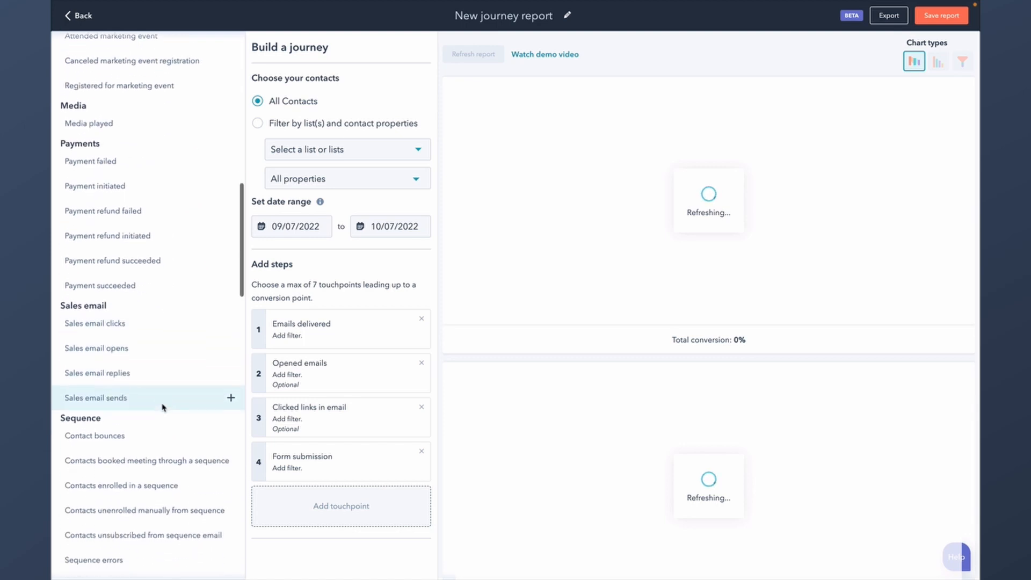
scroll(173, 482, "up", 7)
scroll(168, 485, "up", 2)
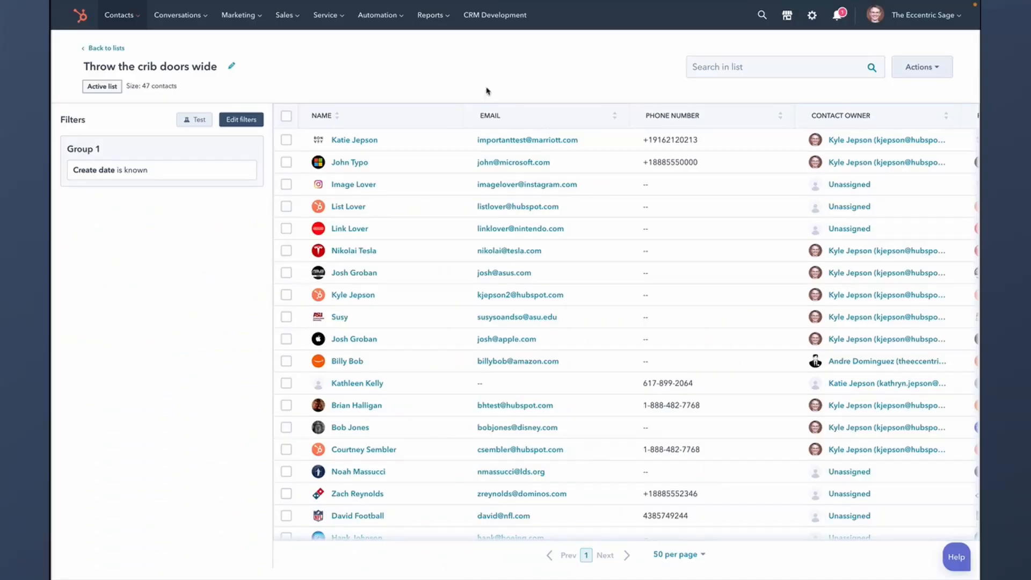
- Add Added to list date and remove Email, Phone number, Contact owner, Associated company, Last activity date columns
left_click(929, 69)
left_click(907, 121)
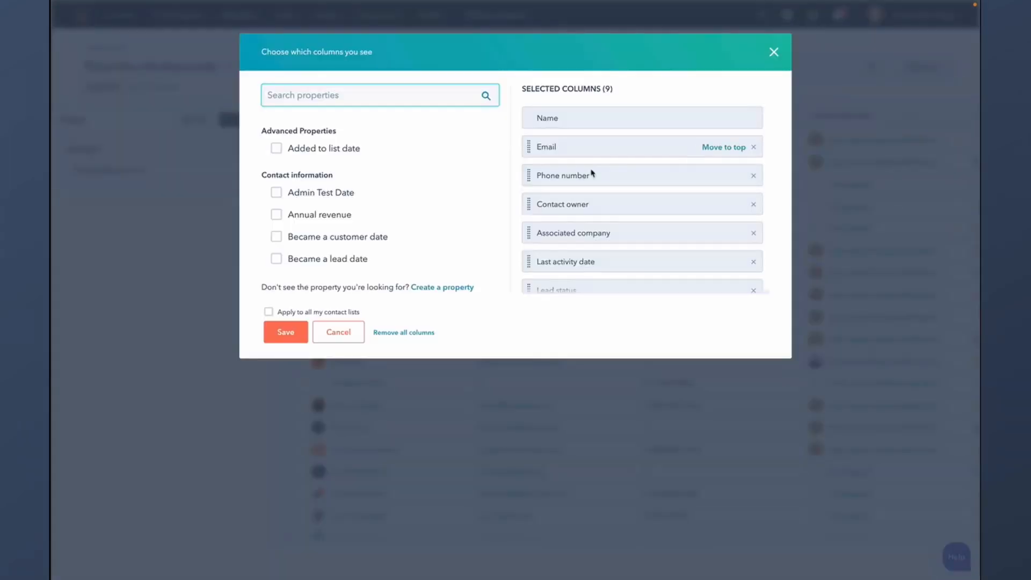
left_click(276, 150)
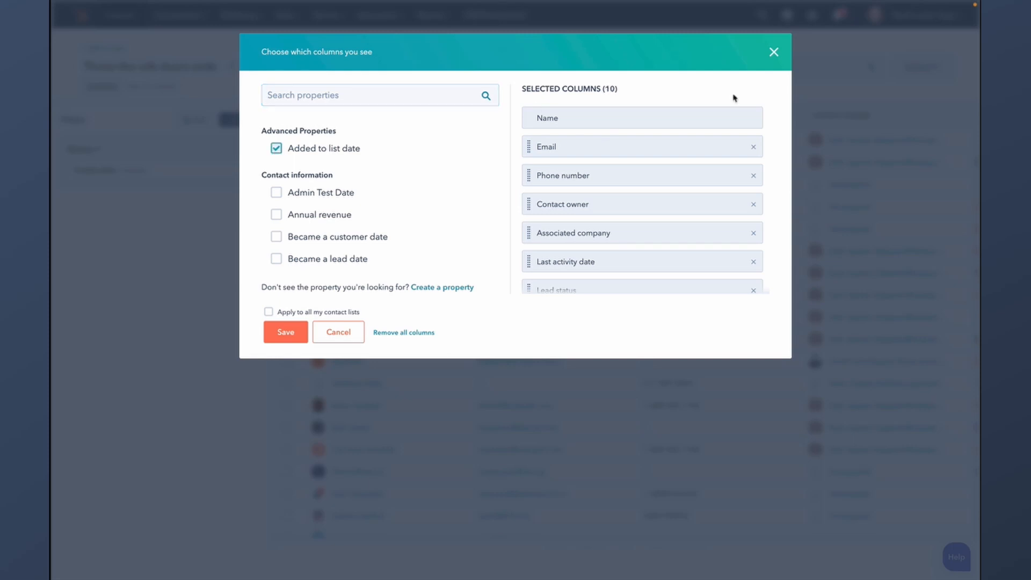
left_click(753, 147)
left_click(754, 147)
left_click(754, 147)
left_click(754, 147)
left_click(754, 147)
left_click(754, 147)
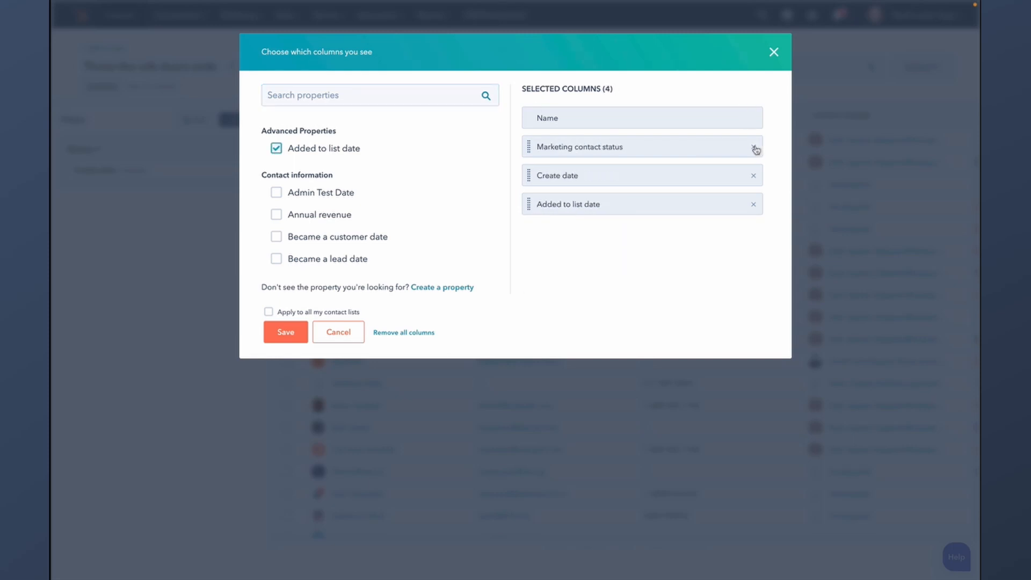
left_click(754, 147)
left_click(754, 147)
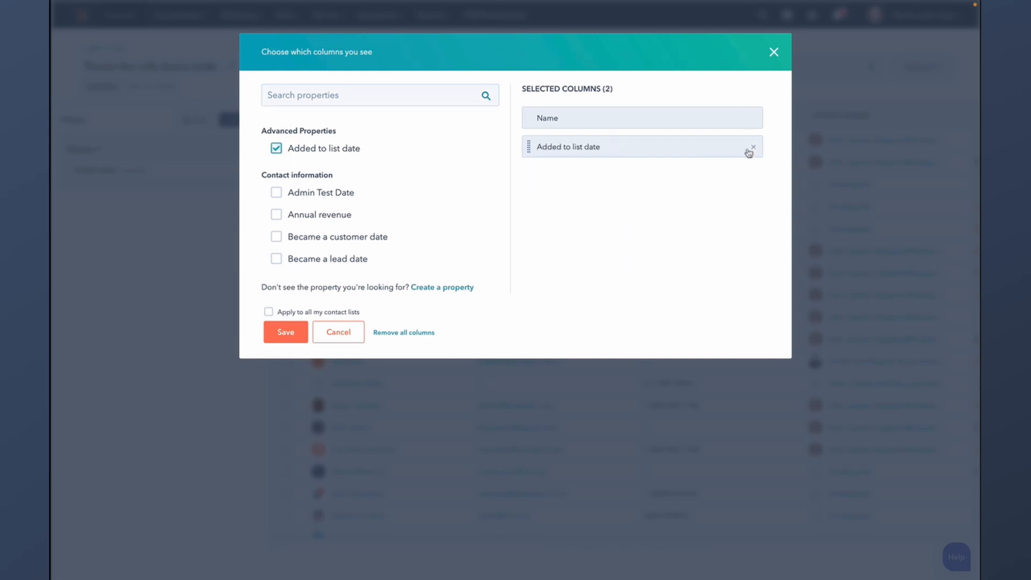
left_click(293, 333)
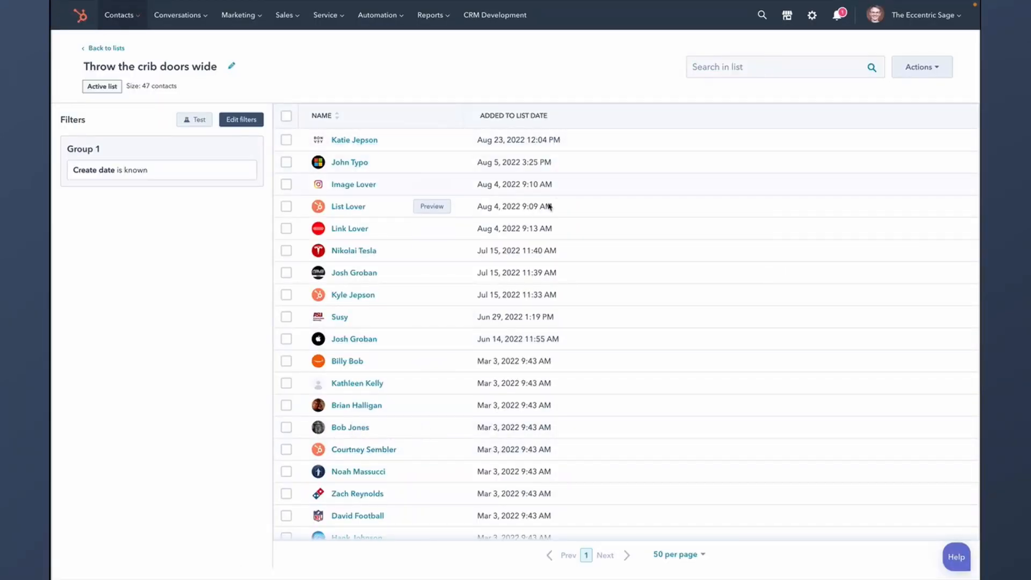
scroll(552, 317, "down", 3)
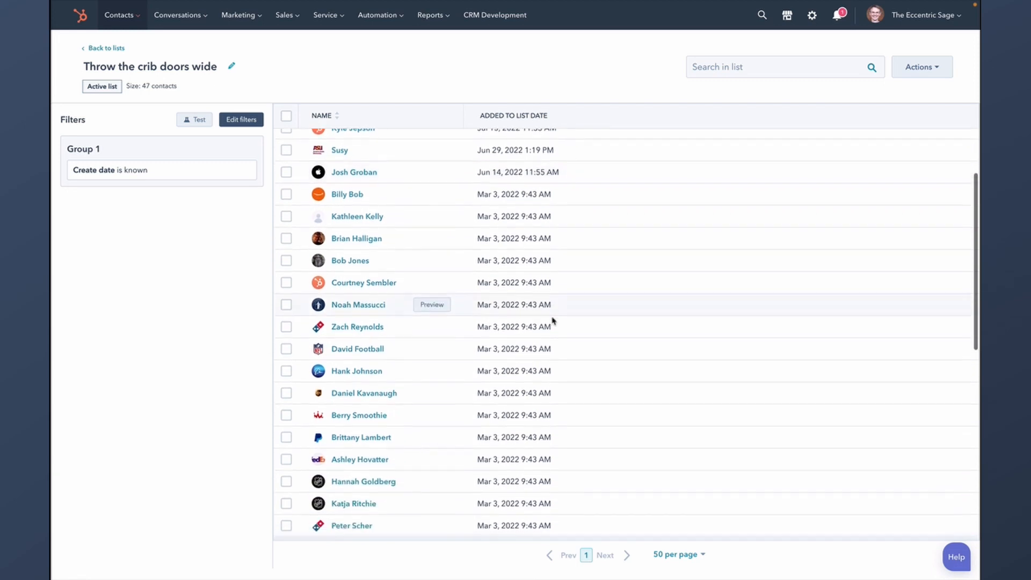
scroll(552, 320, "down", 8)
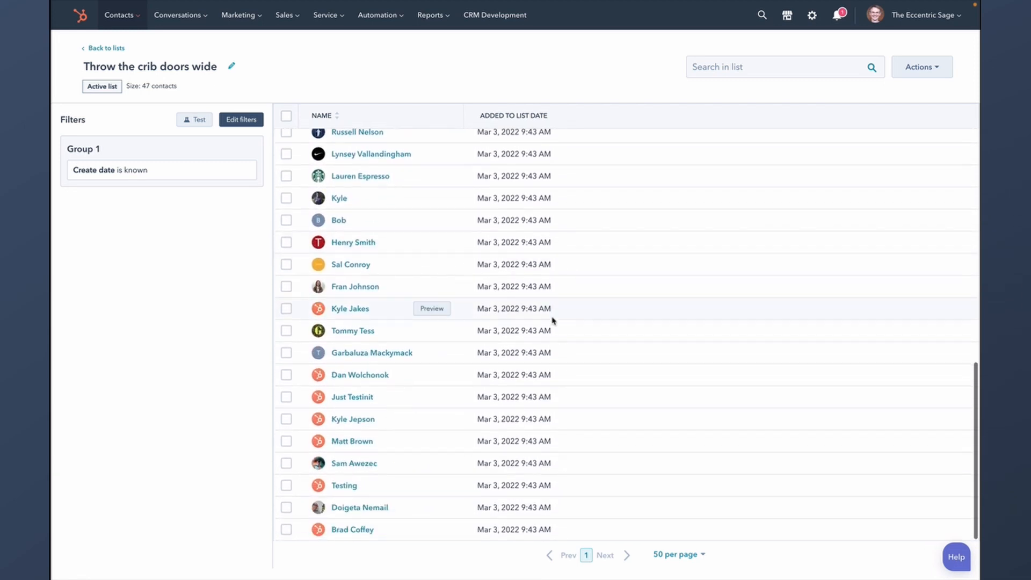
scroll(553, 320, "up", 11)
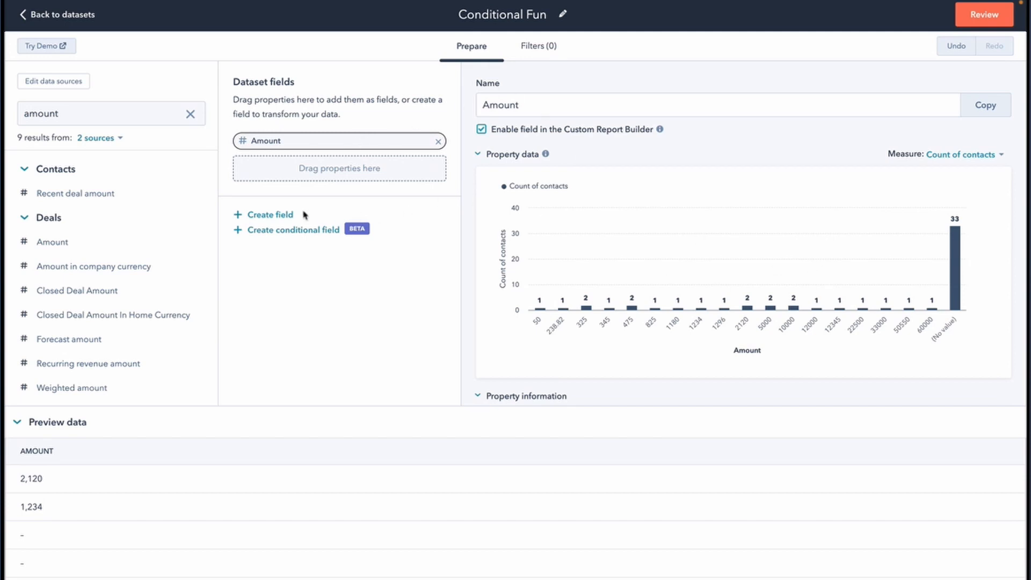
- Create Field 2 with the formula IF(condition, value1, value2), then add conditional Field 3
left_click(282, 216)
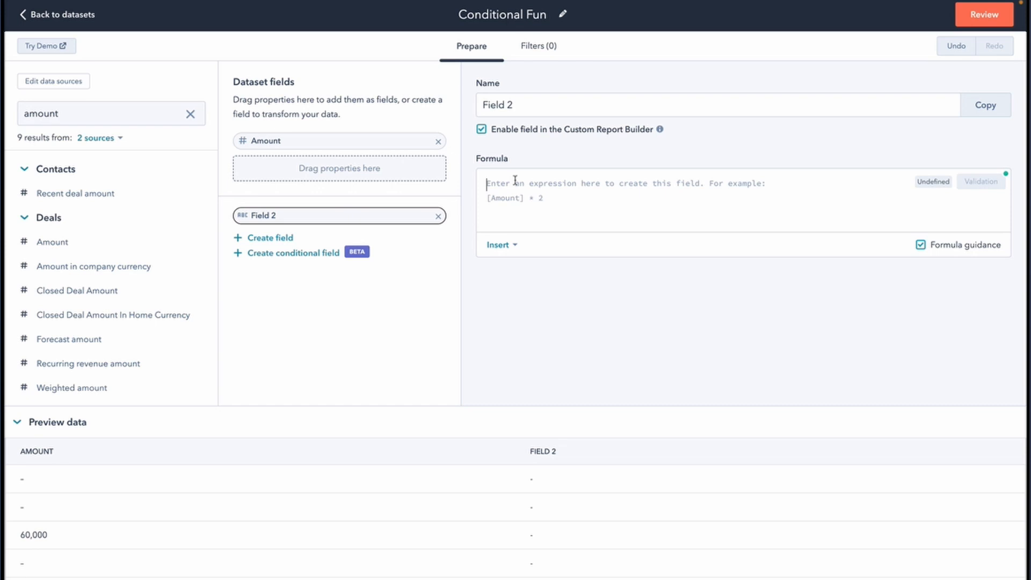
type("IF")
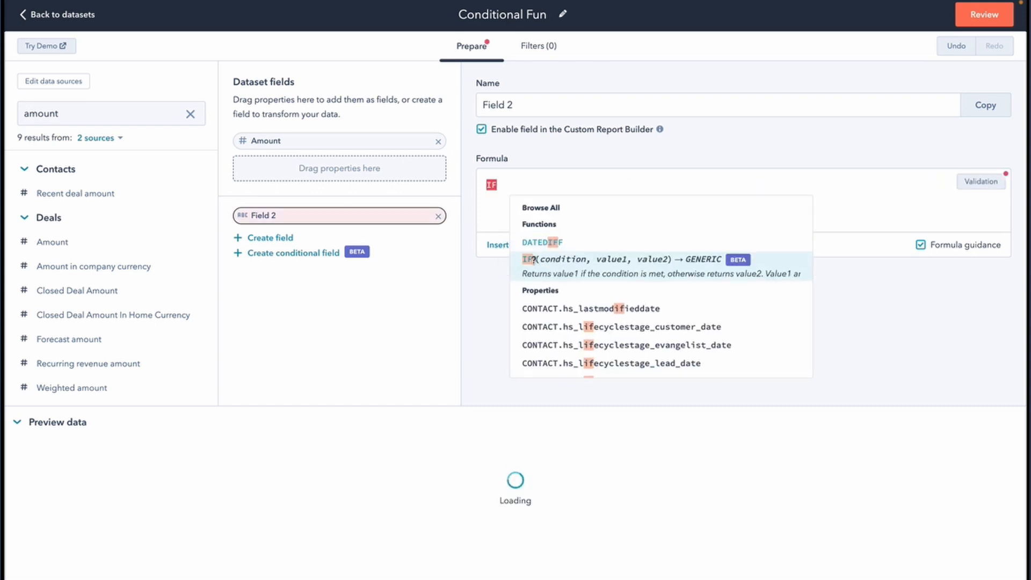
left_click(534, 260)
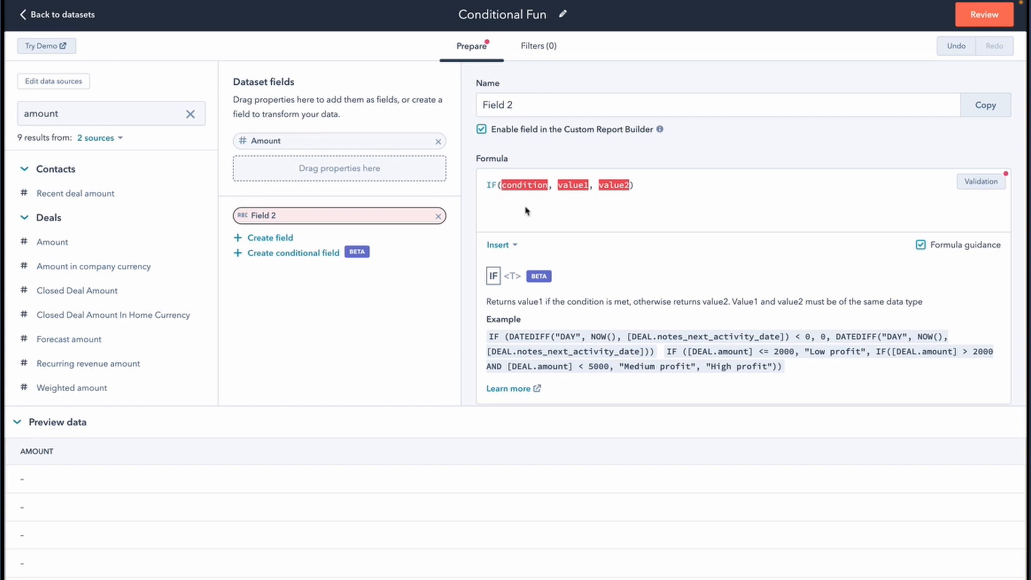
left_click(577, 189)
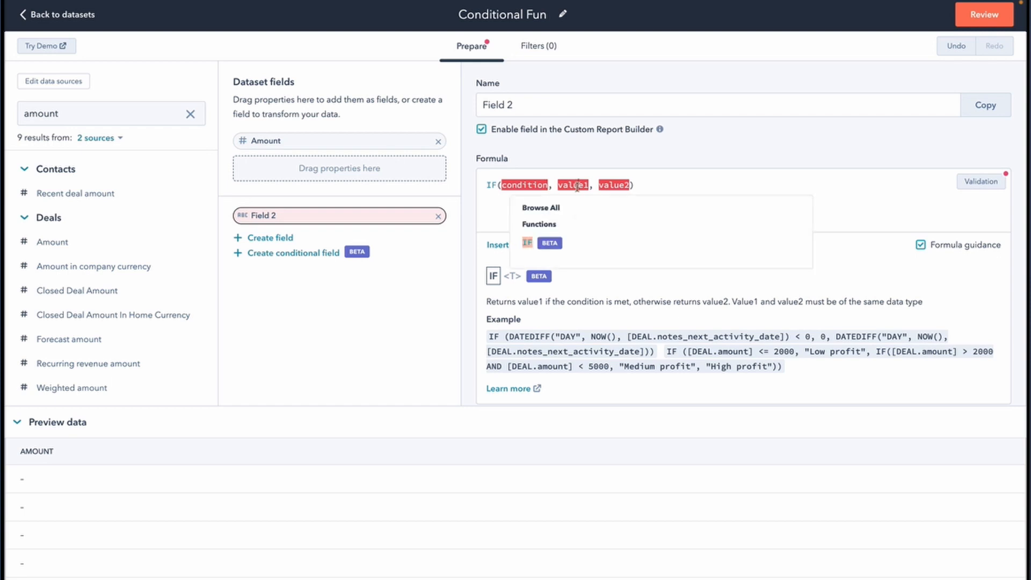
left_click(619, 184)
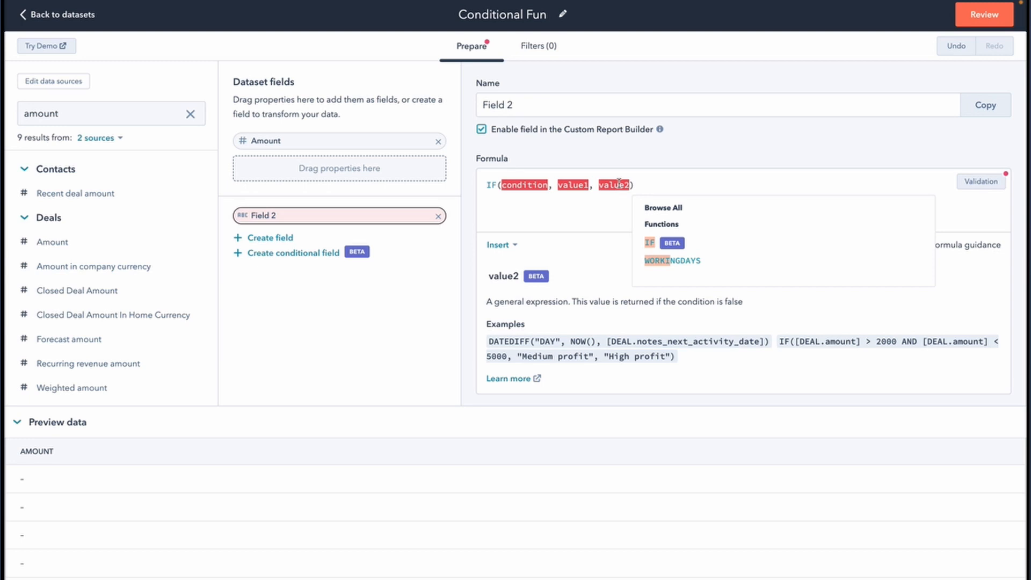
left_click(278, 254)
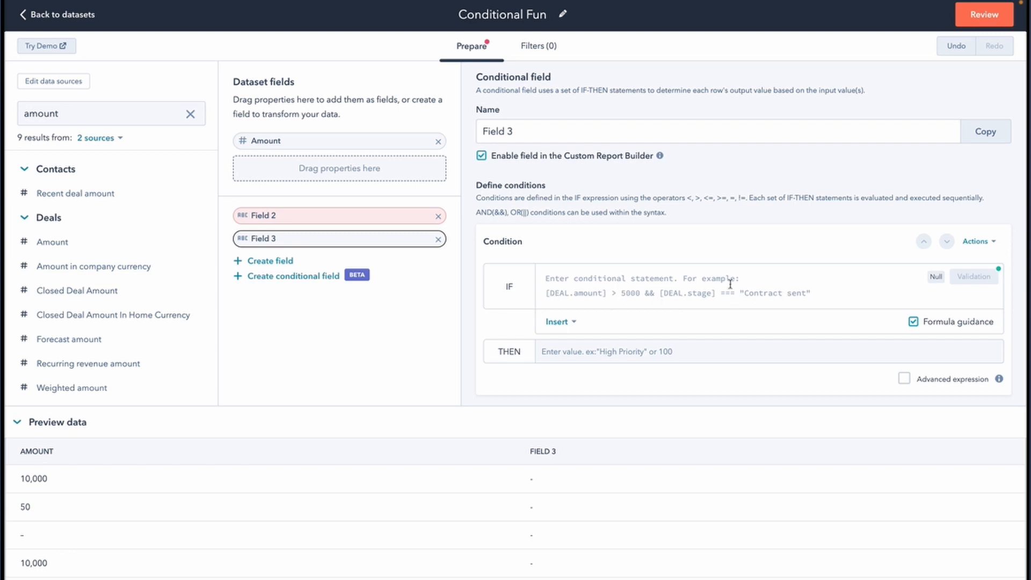
scroll(730, 283, "down", 1)
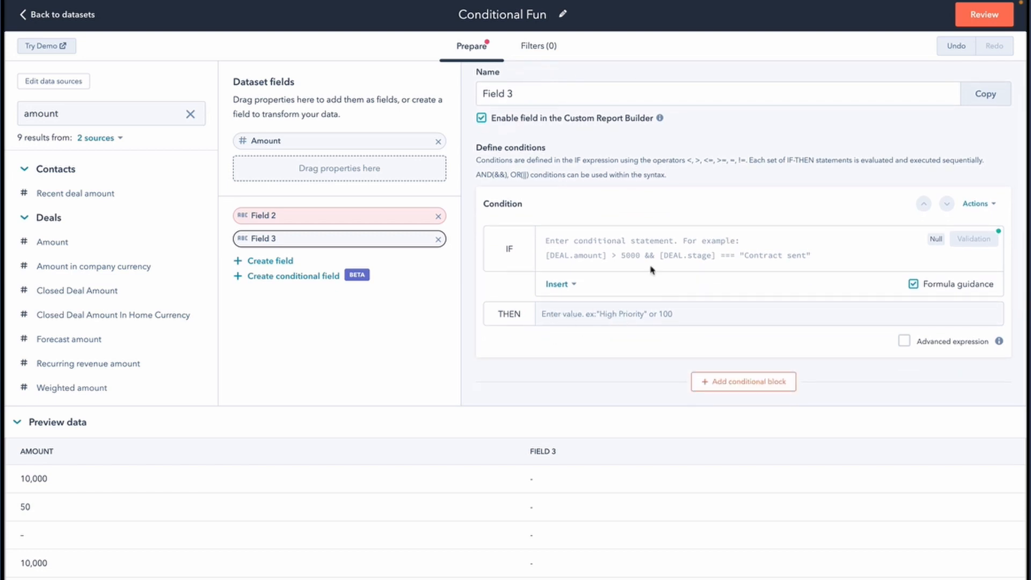
scroll(623, 273, "down", 3)
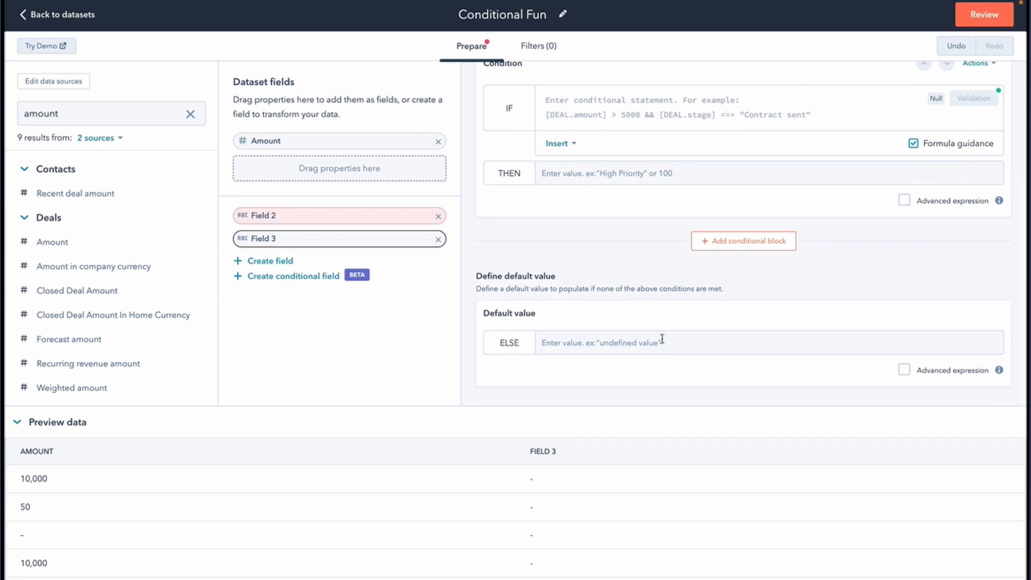
scroll(662, 339, "up", 1)
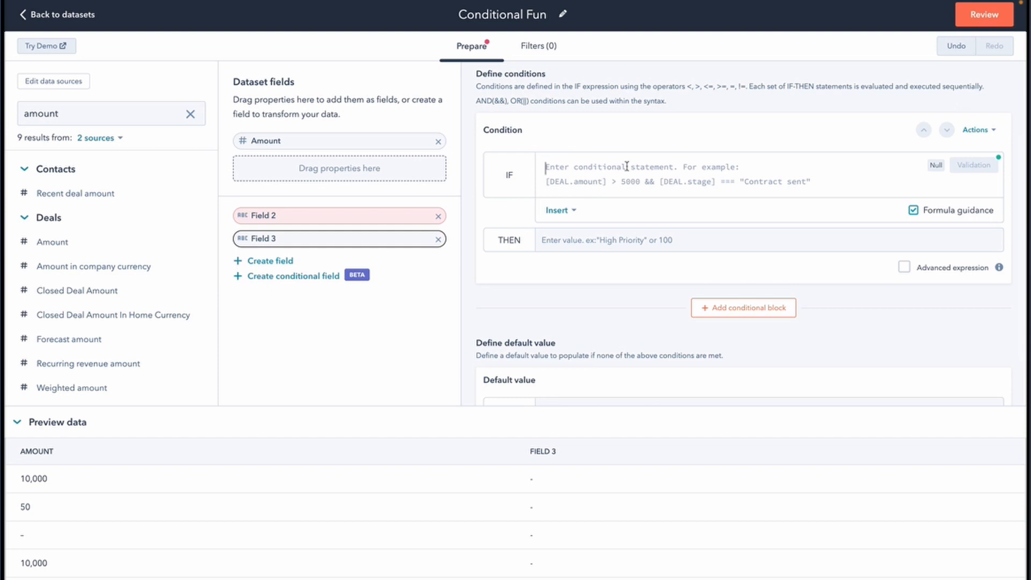
type("[DEAL.amou")
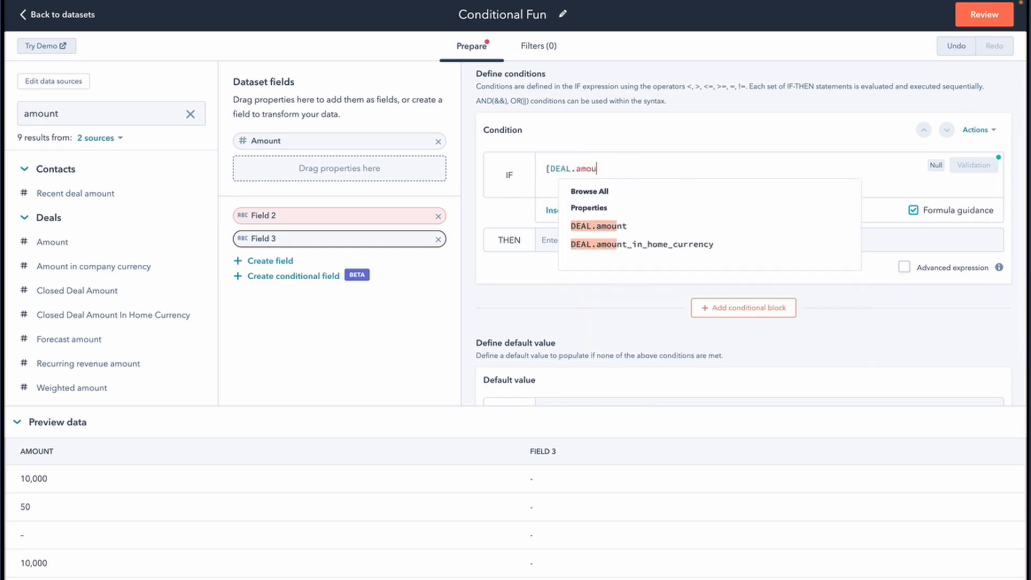
left_click(646, 226)
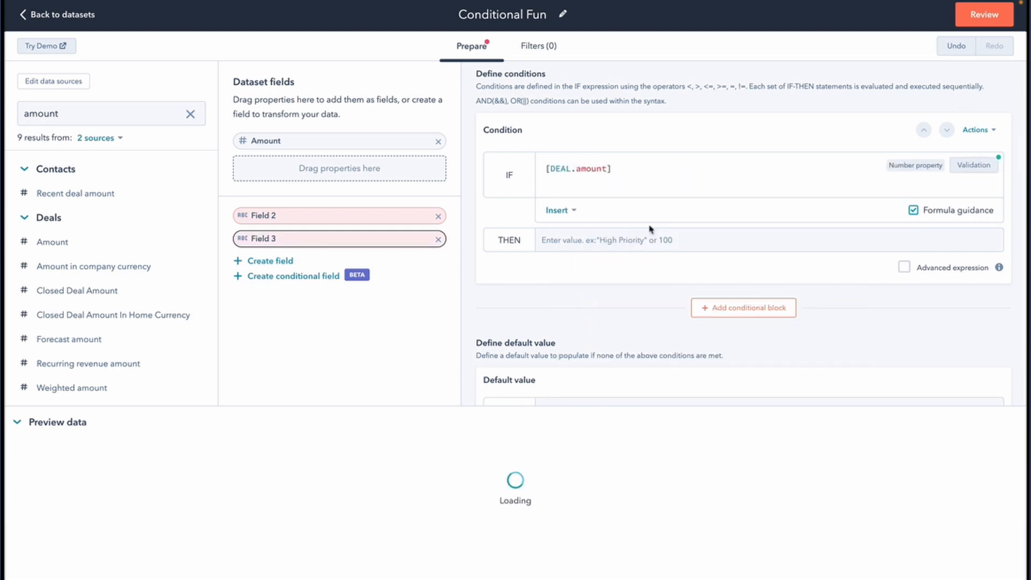
left_click(633, 170)
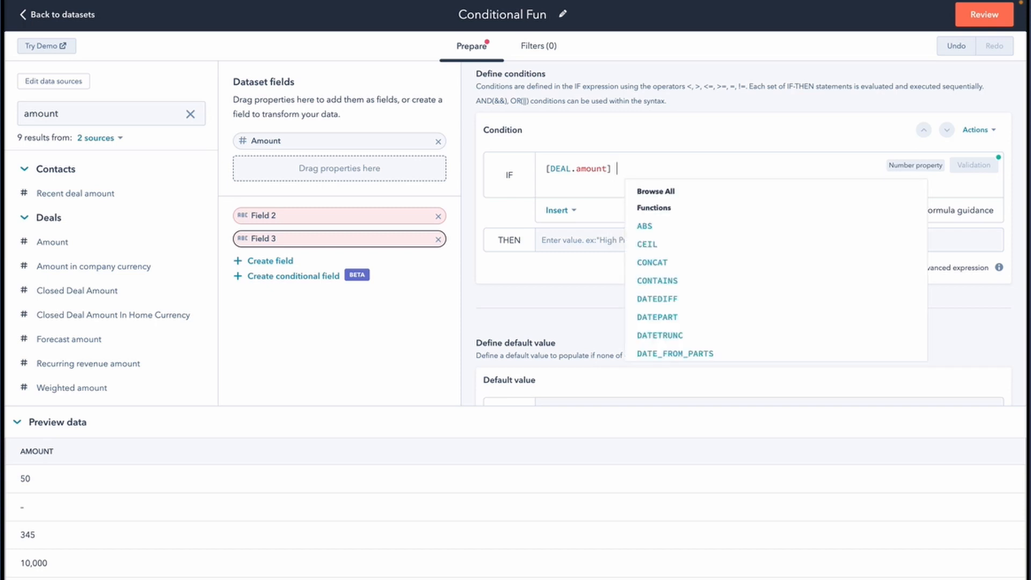
type("> 100000-00000")
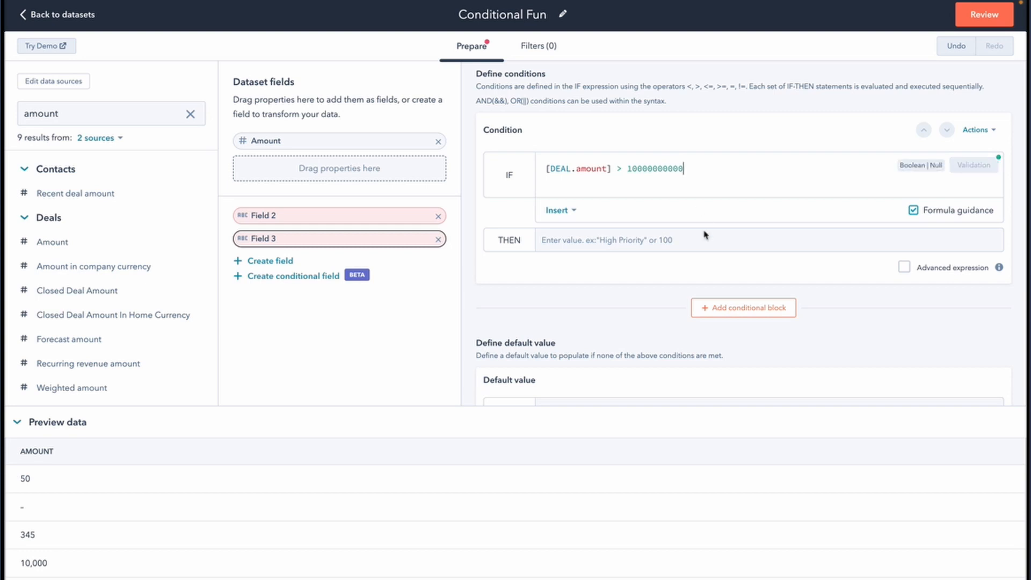
left_click(686, 240)
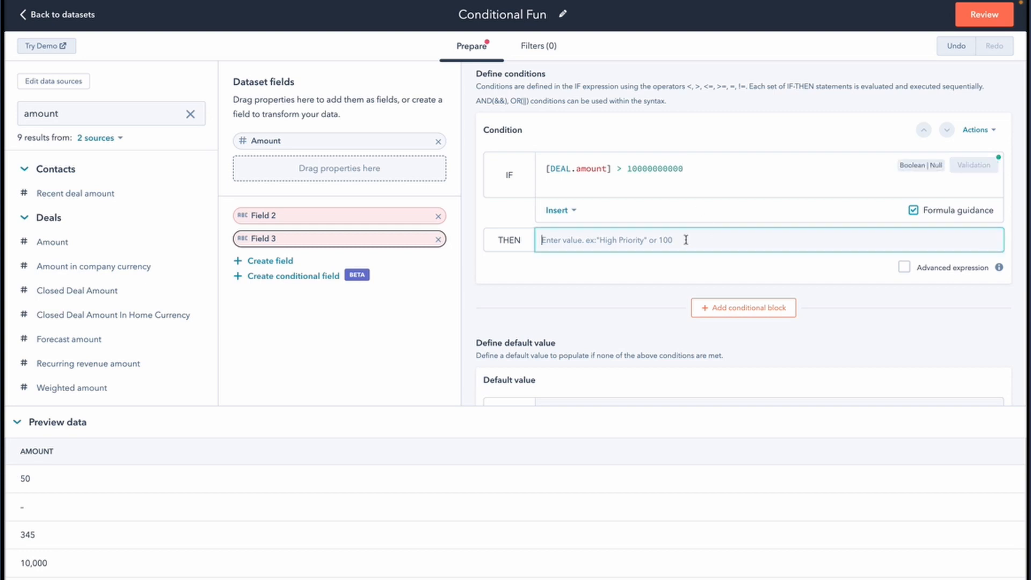
type("\"Gee, that's a really big deal")
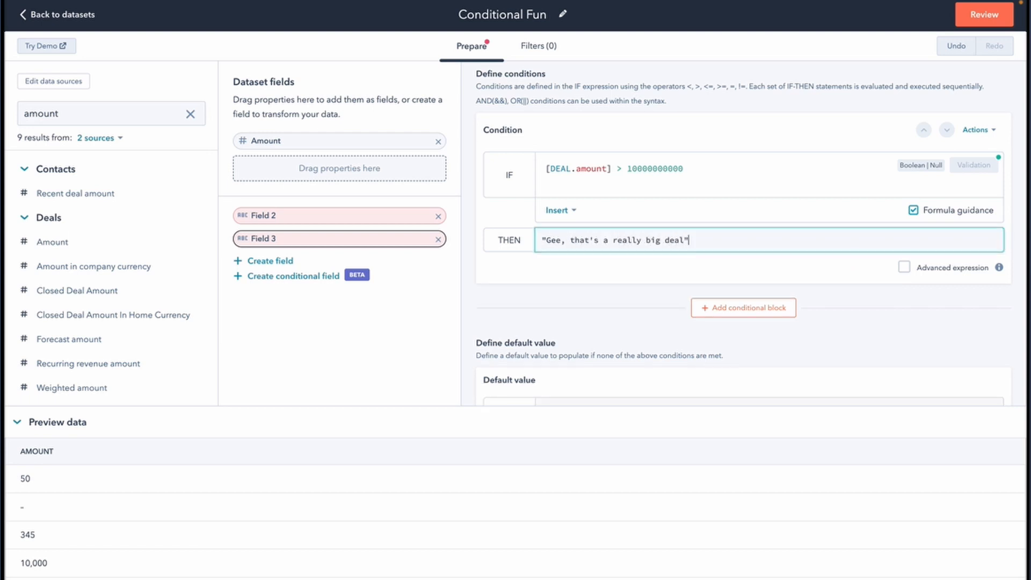
- Make the ELSE value an advanced expression and add two empty ELSE IF blocks
scroll(875, 300, "down", 2)
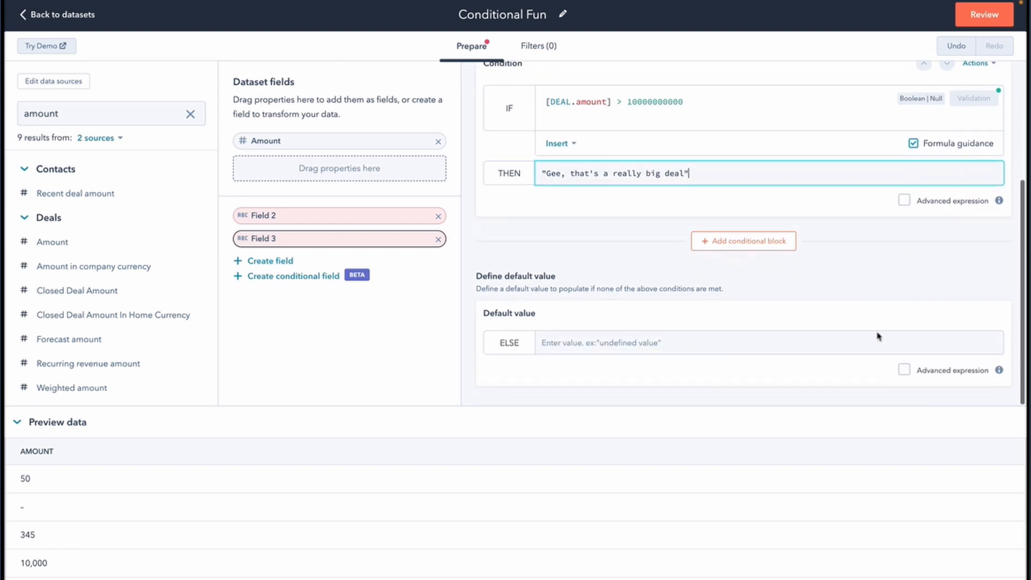
left_click(597, 339)
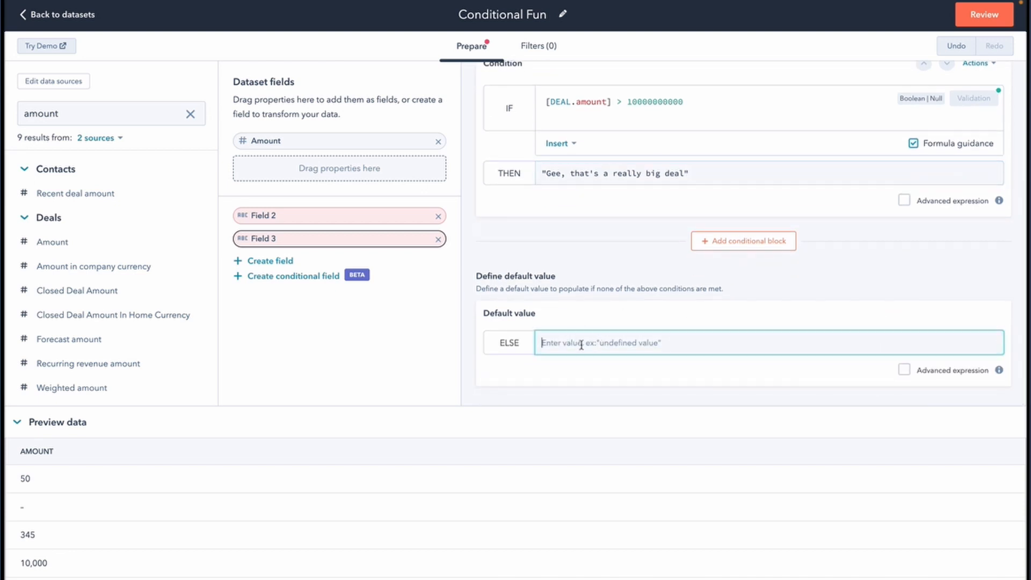
left_click(904, 369)
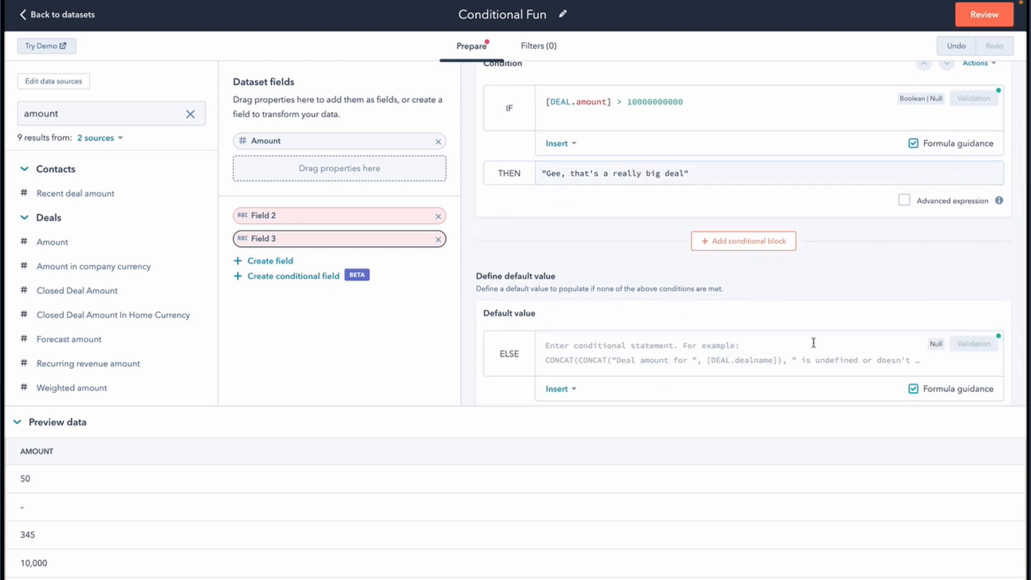
scroll(805, 345, "down", 1)
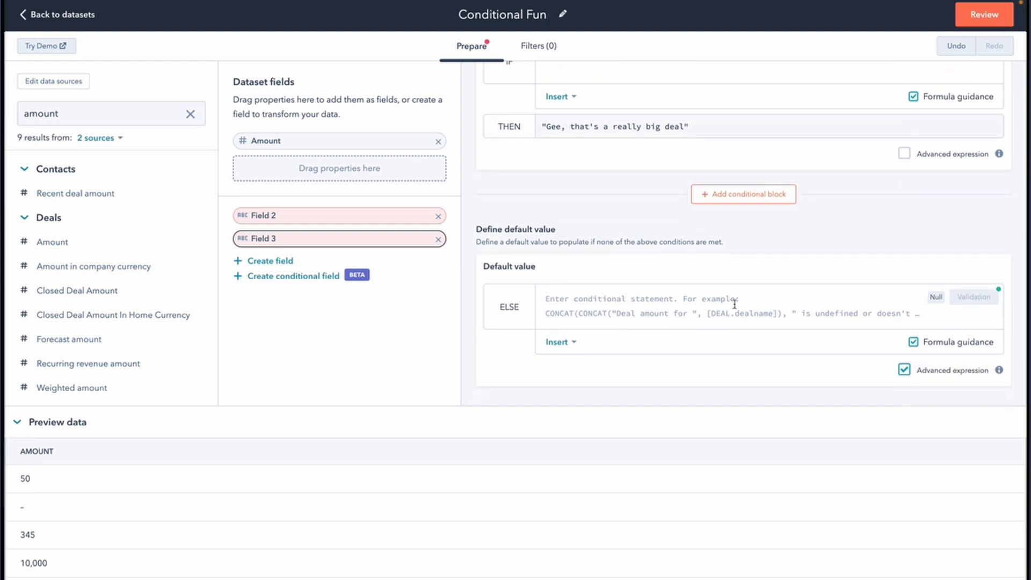
scroll(732, 303, "up", 5)
scroll(646, 213, "down", 3)
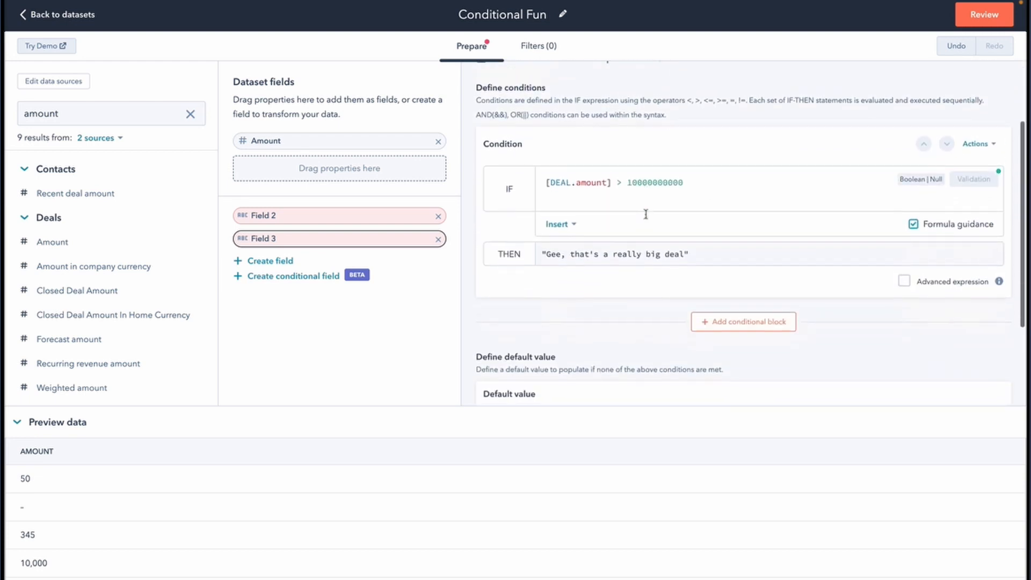
left_click(739, 317)
scroll(709, 314, "down", 2)
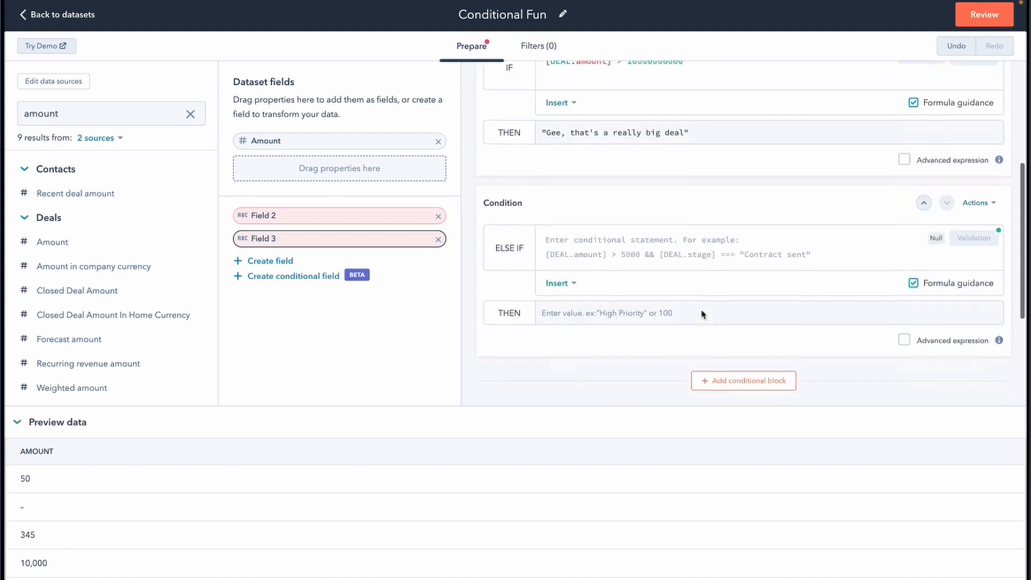
left_click(778, 389)
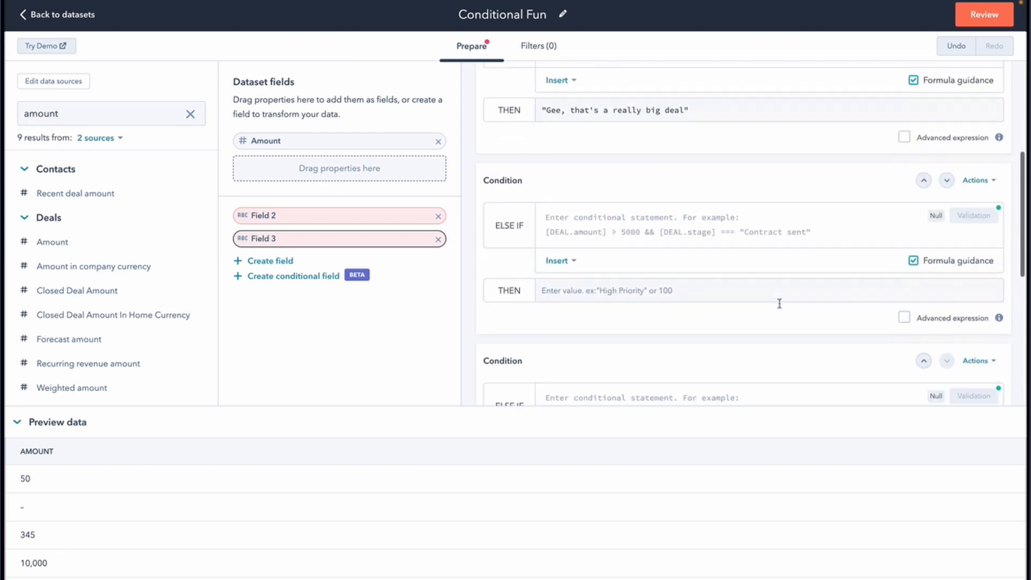
scroll(778, 301, "down", 3)
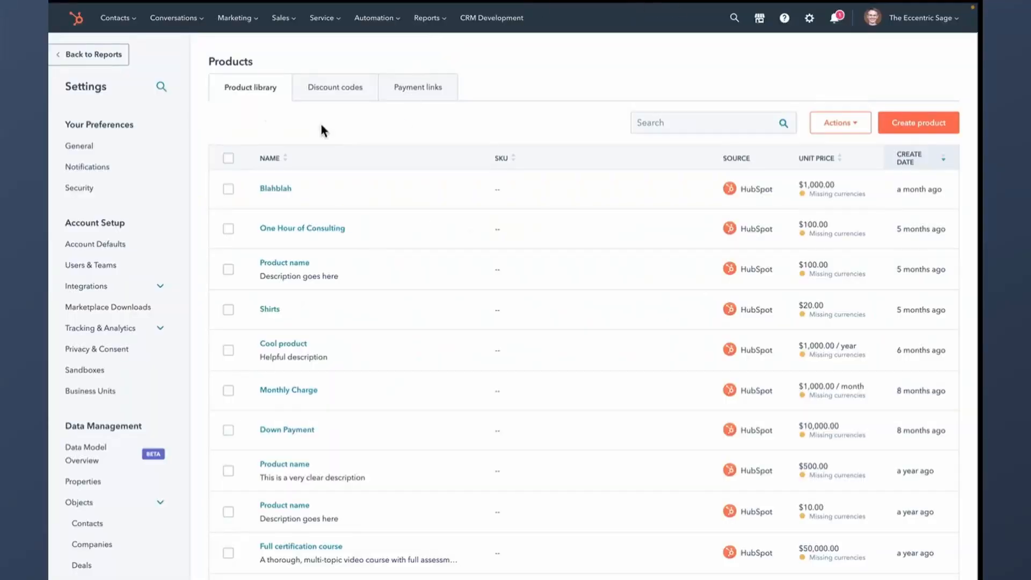
- Start a new discount code and set its amount to 15%
left_click(349, 95)
left_click(933, 129)
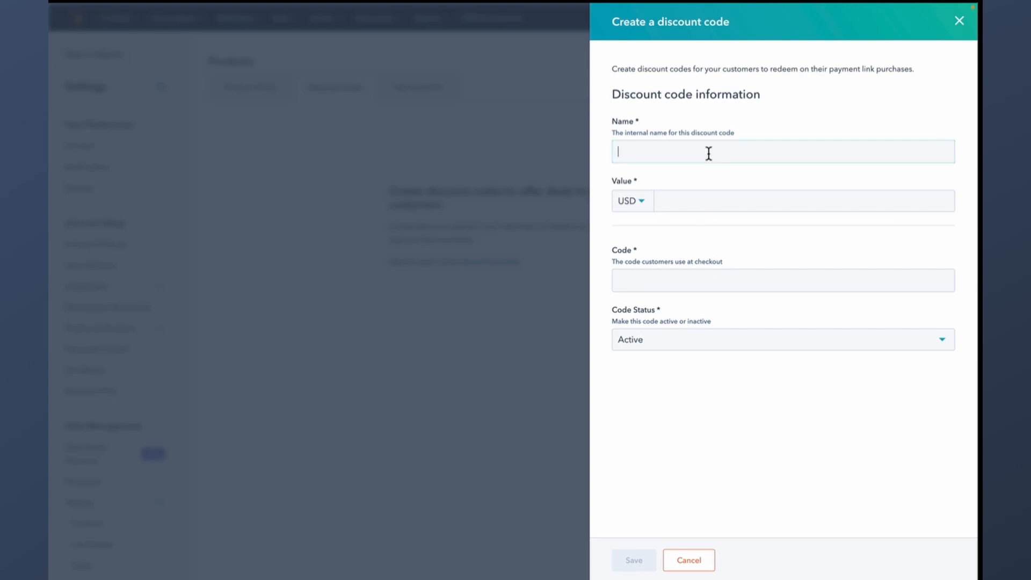
left_click(688, 203)
left_click(640, 208)
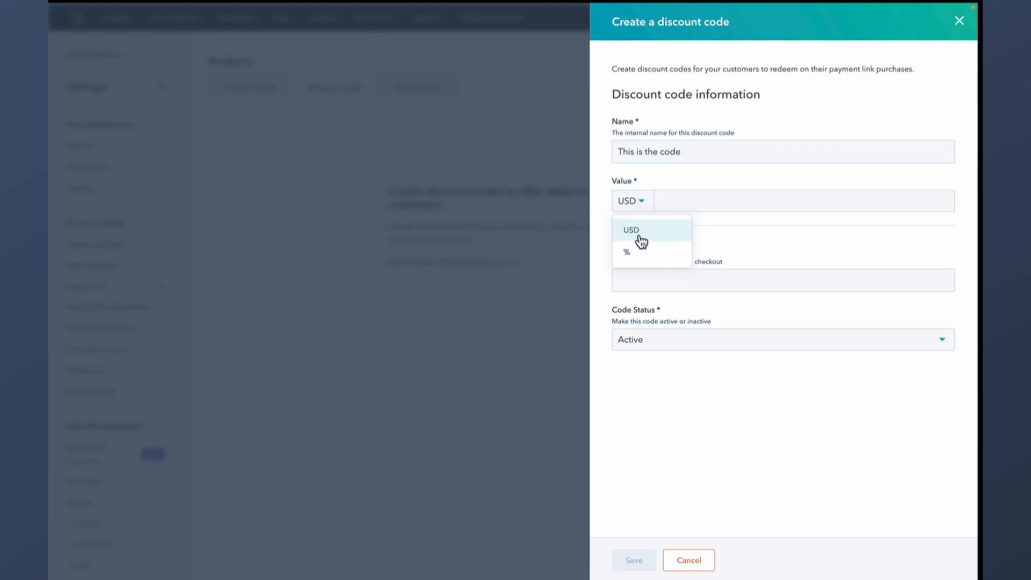
left_click(647, 252)
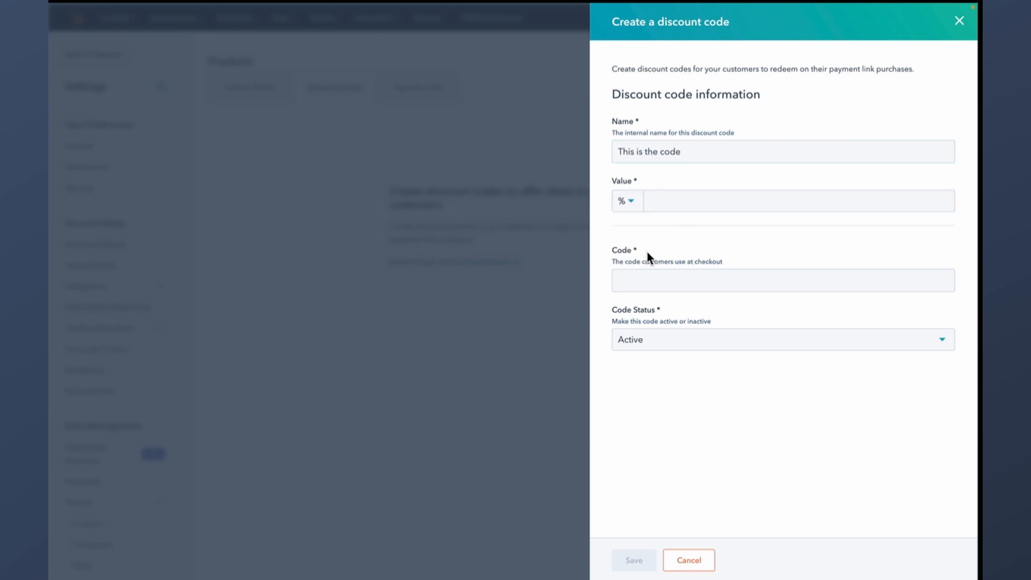
left_click(675, 201)
type("15")
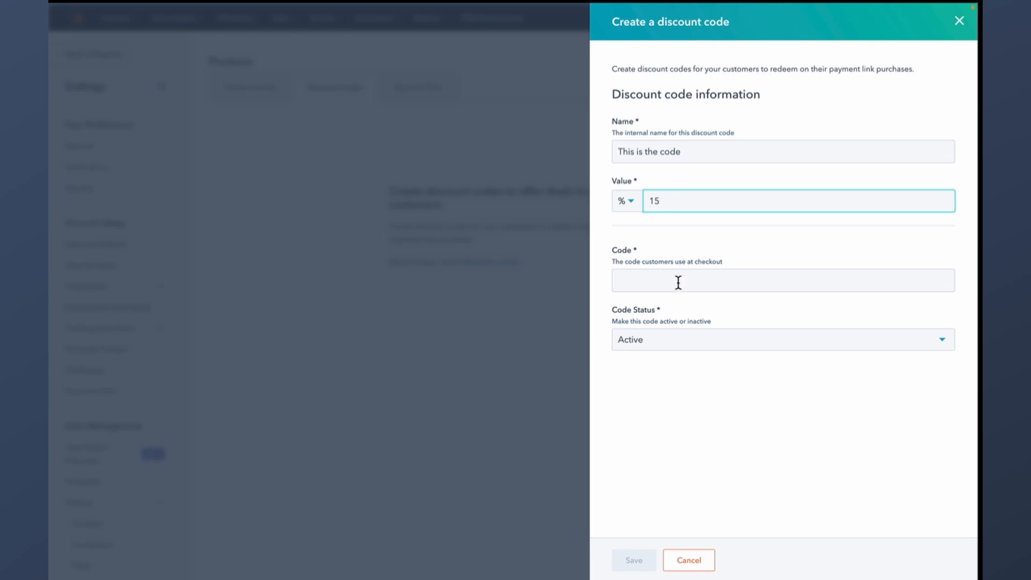
- Enter FALLFASHION2022 as the checkout code
left_click(678, 283)
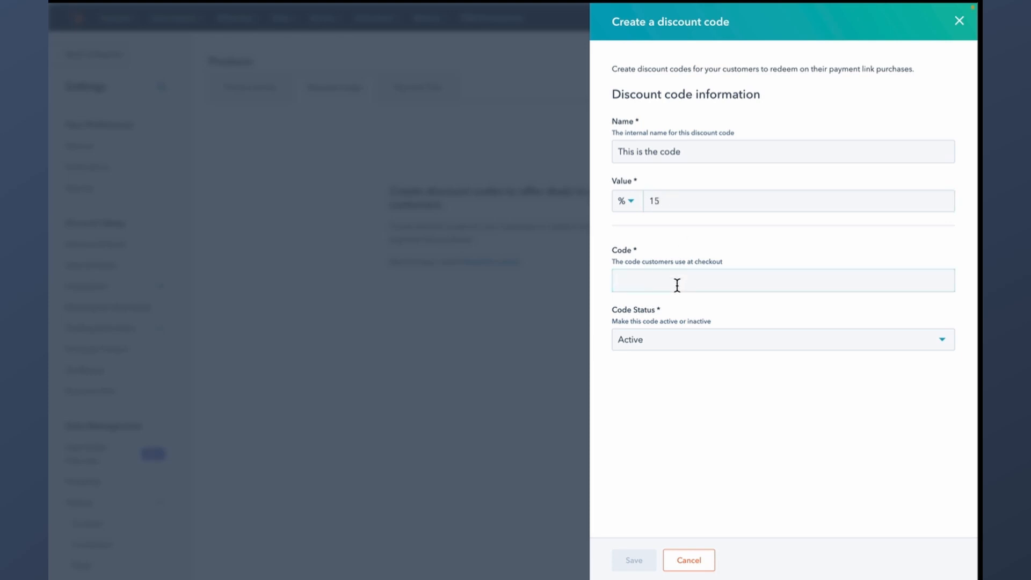
type("FALLFASHION")
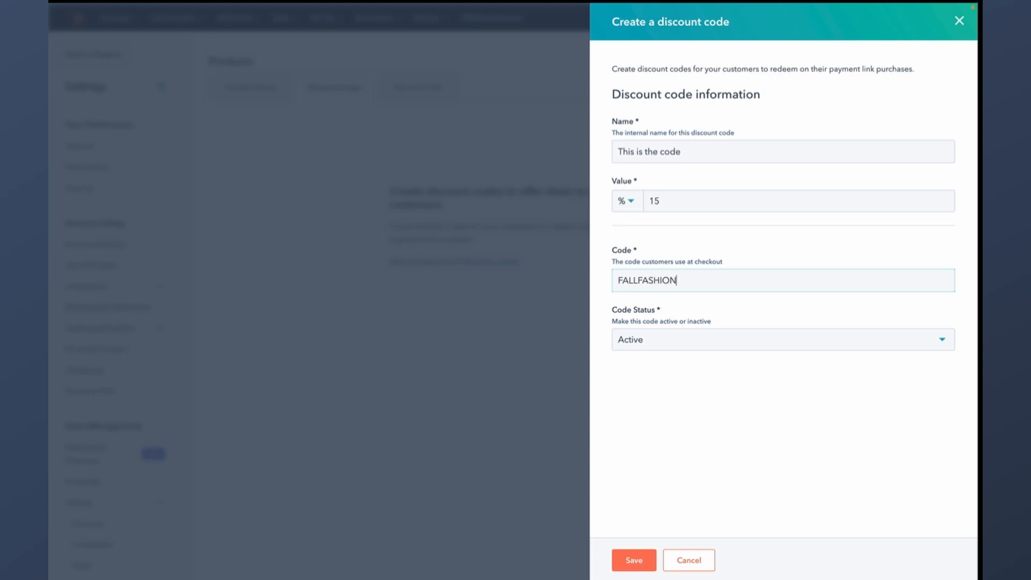
type("LL dfgerFASHION")
left_click(639, 281)
type("dfger")
key("BackSpace")
key("BackSpace")
key("BackSpace")
key("BackSpace")
key("BackSpace")
key("BackSpace")
left_click(756, 284)
type("20")
- Keep the code status Active and save the discount code
double_click(653, 277)
left_click(686, 432)
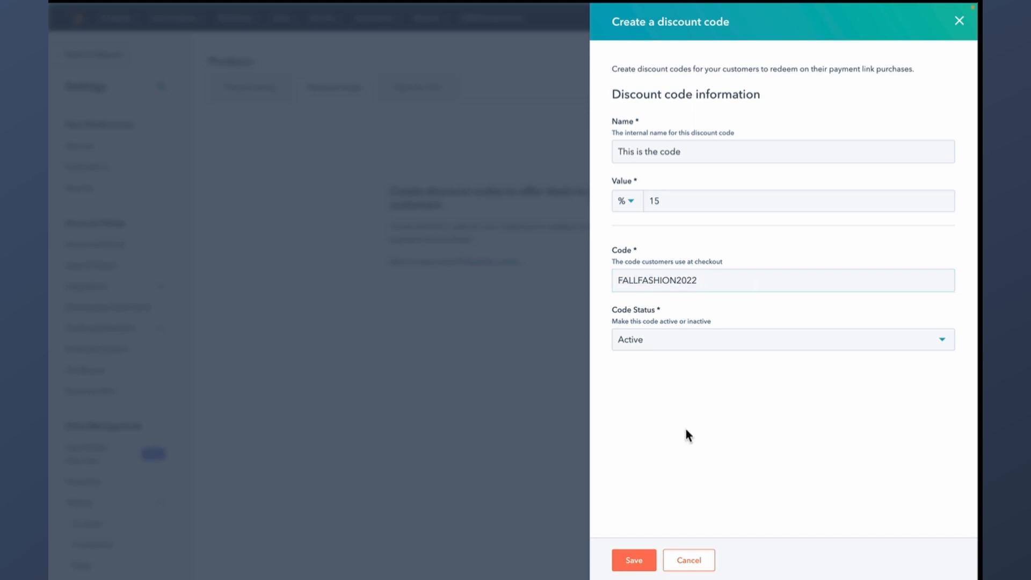
left_click(688, 340)
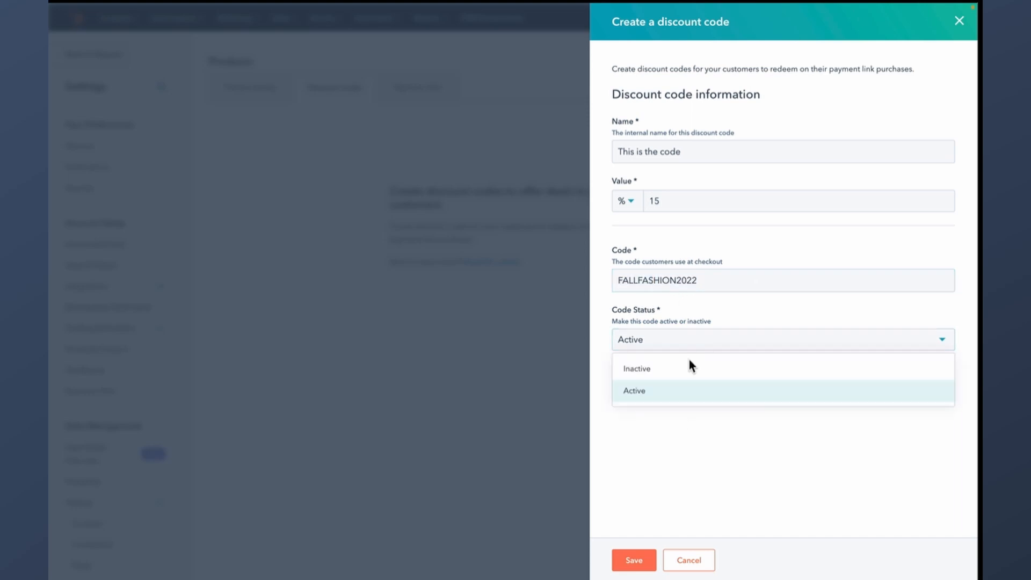
left_click(690, 426)
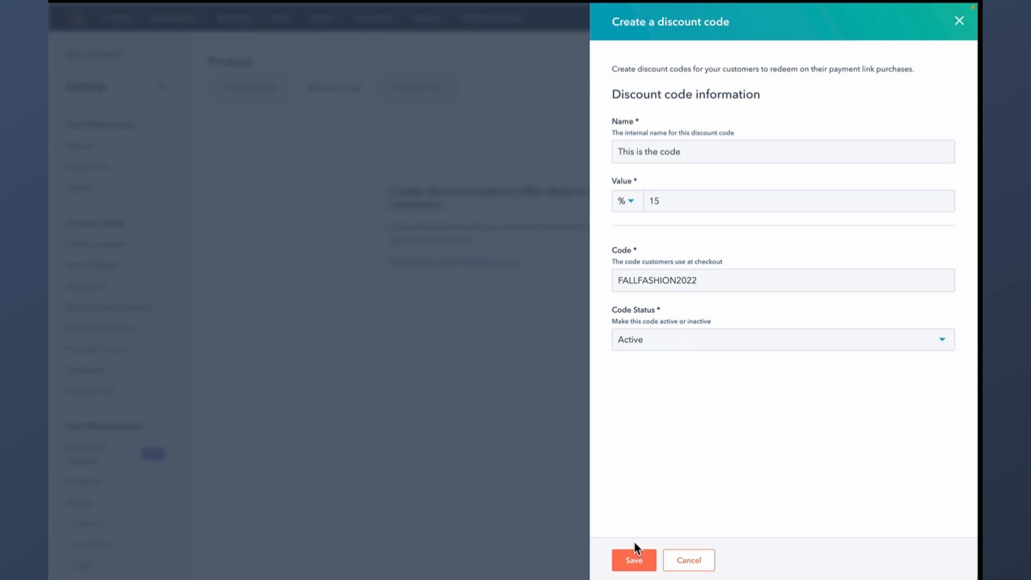
left_click(635, 561)
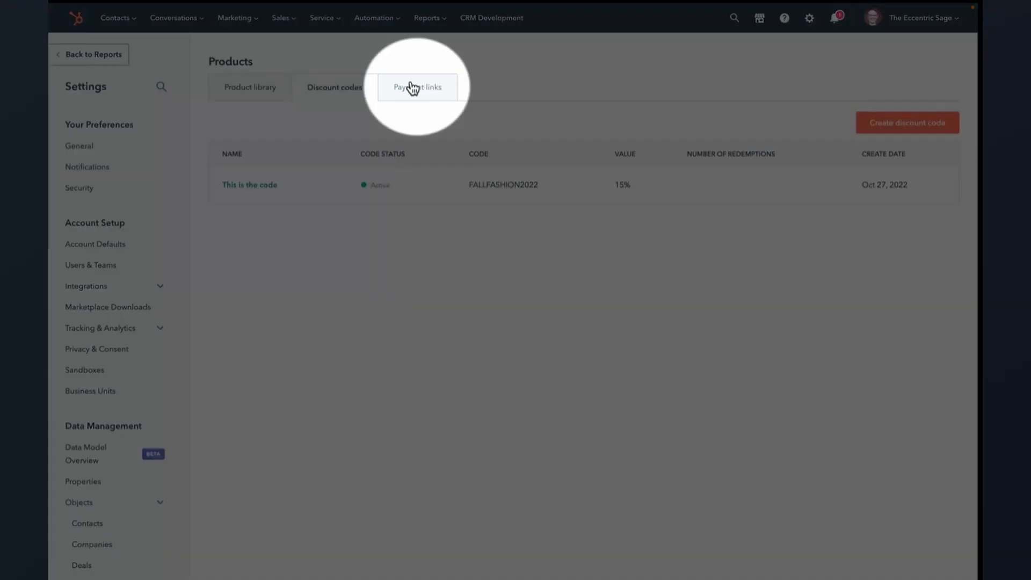
- Allow any active discount code on This is my payment link
left_click(413, 87)
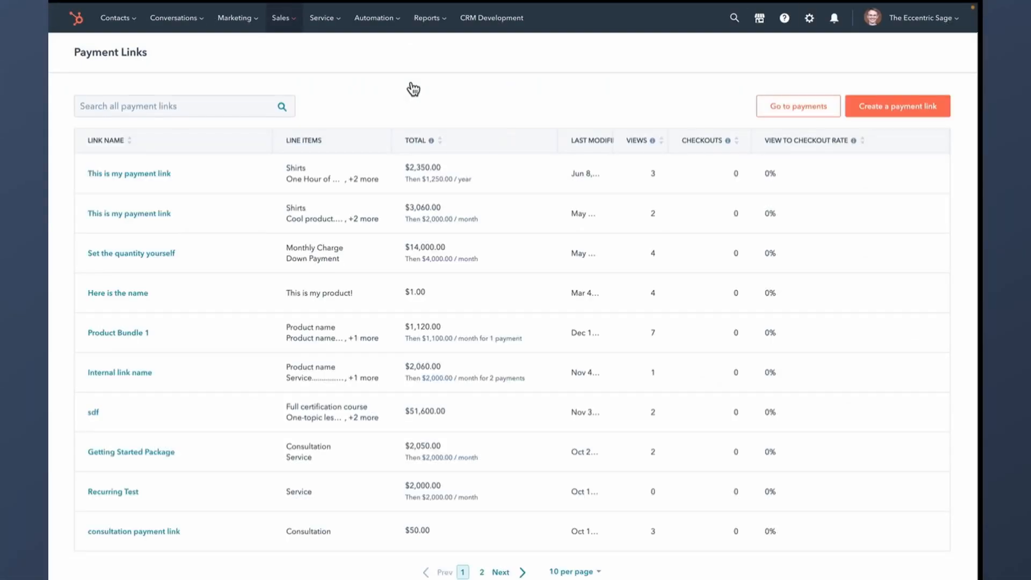
left_click(142, 175)
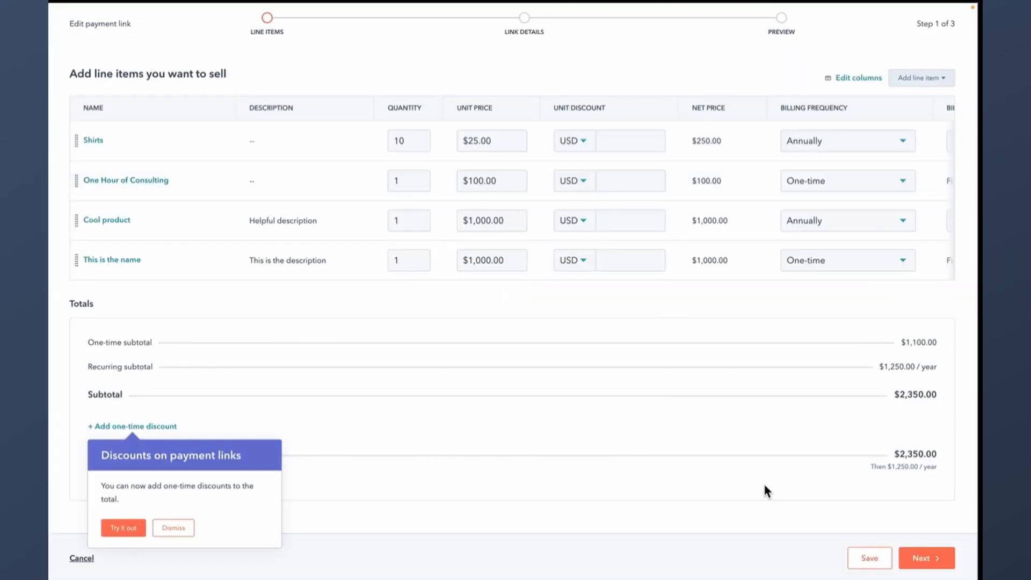
left_click(173, 527)
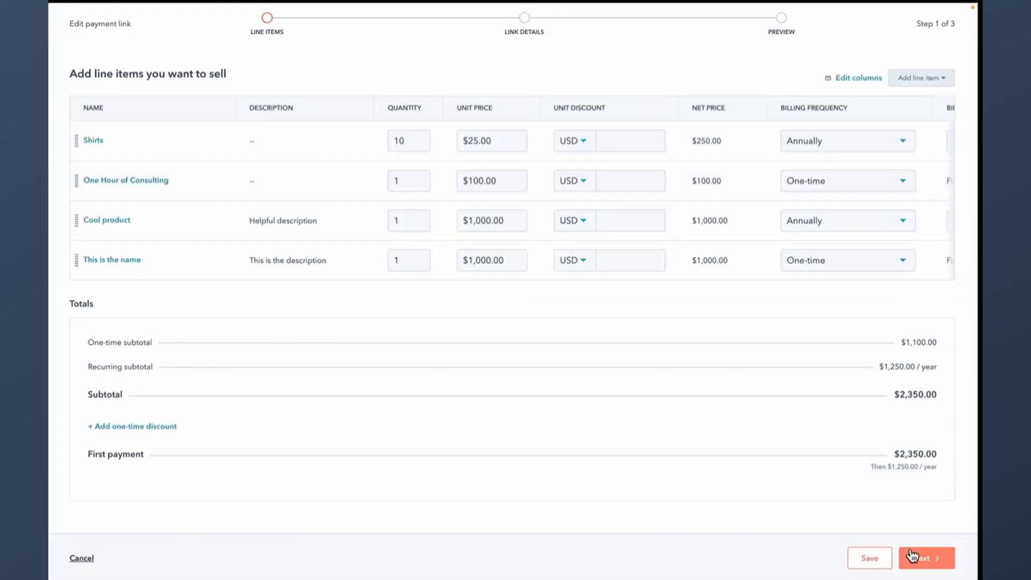
left_click(930, 560)
scroll(626, 291, "down", 4)
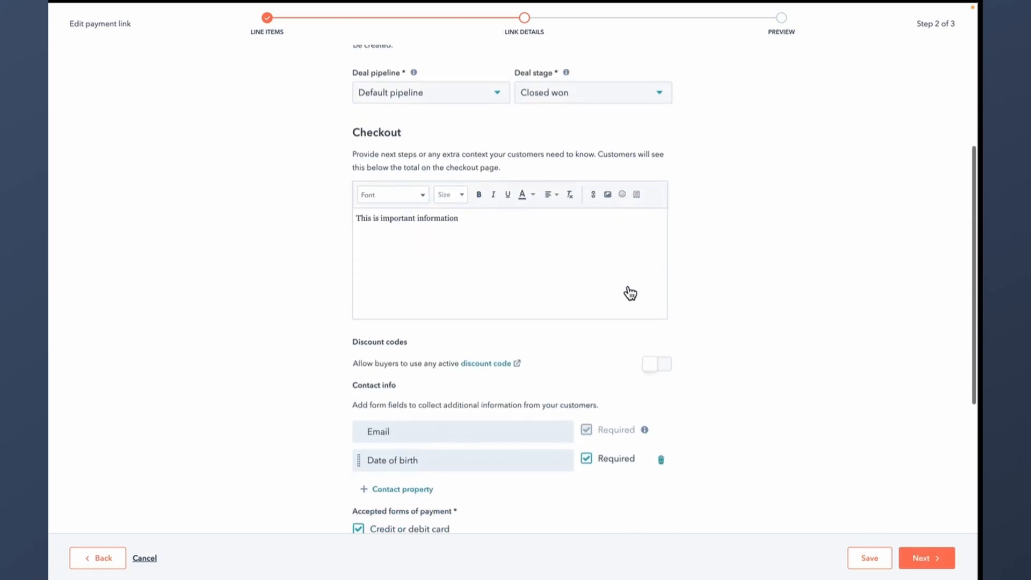
left_click(663, 370)
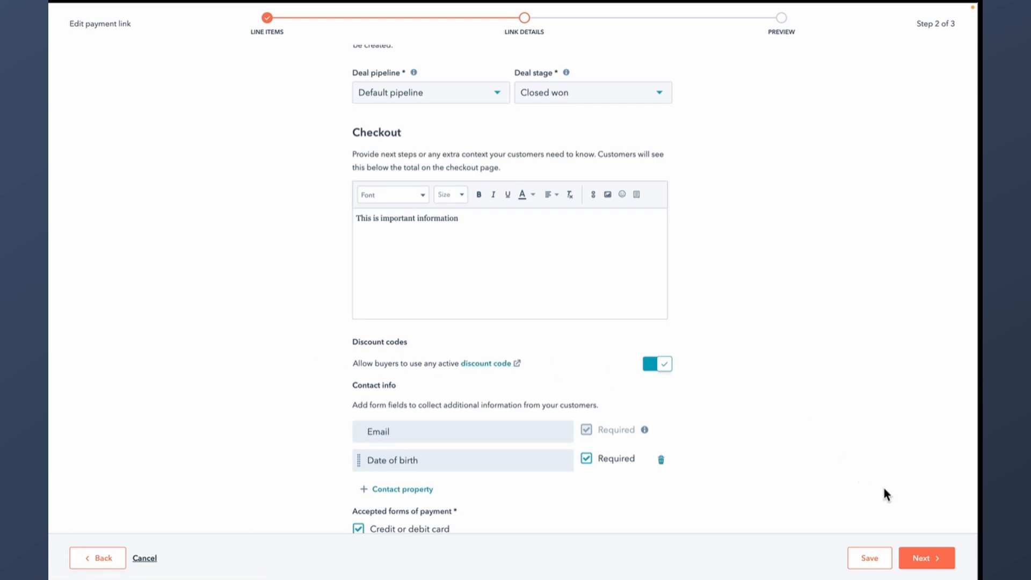
left_click(921, 558)
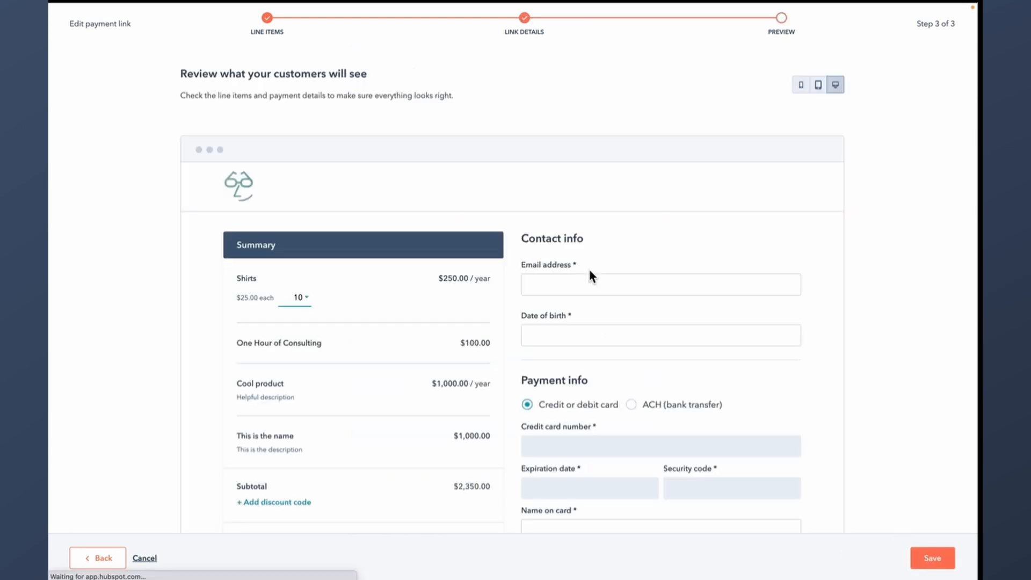
- Apply the FALLFASHION code in the checkout preview, dropping the total to $1,997.50
scroll(588, 266, "down", 3)
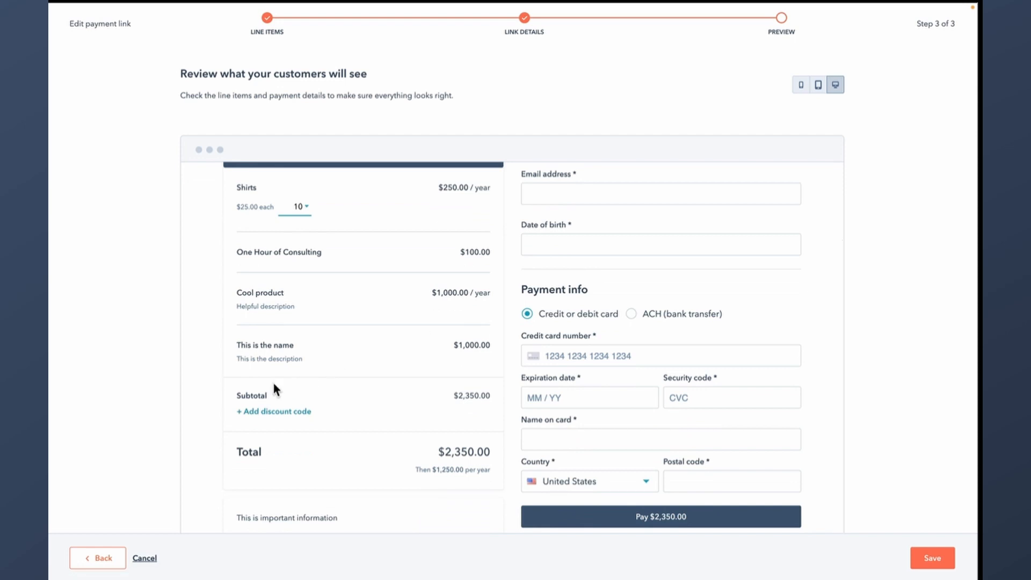
left_click(260, 412)
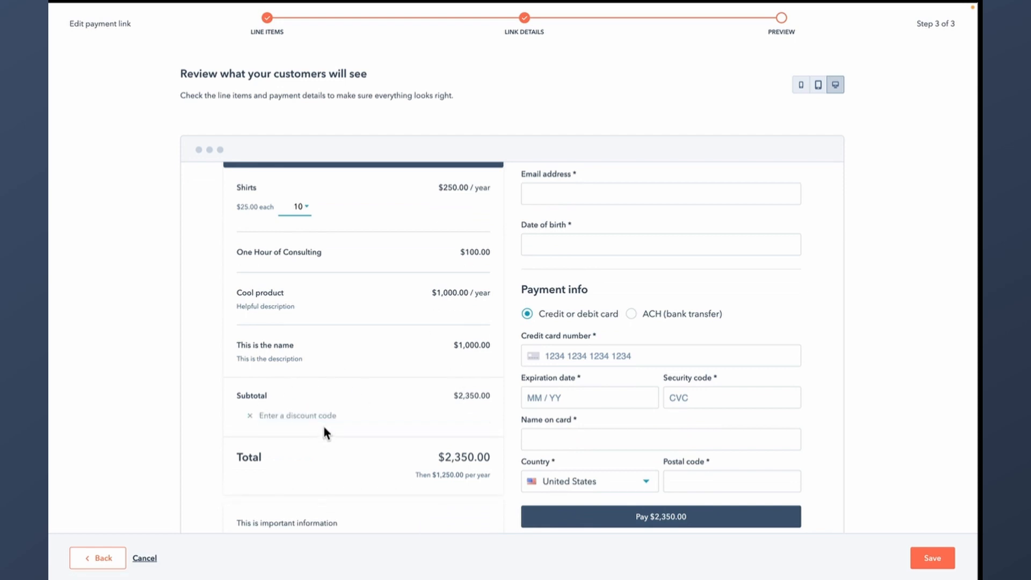
type("FALL")
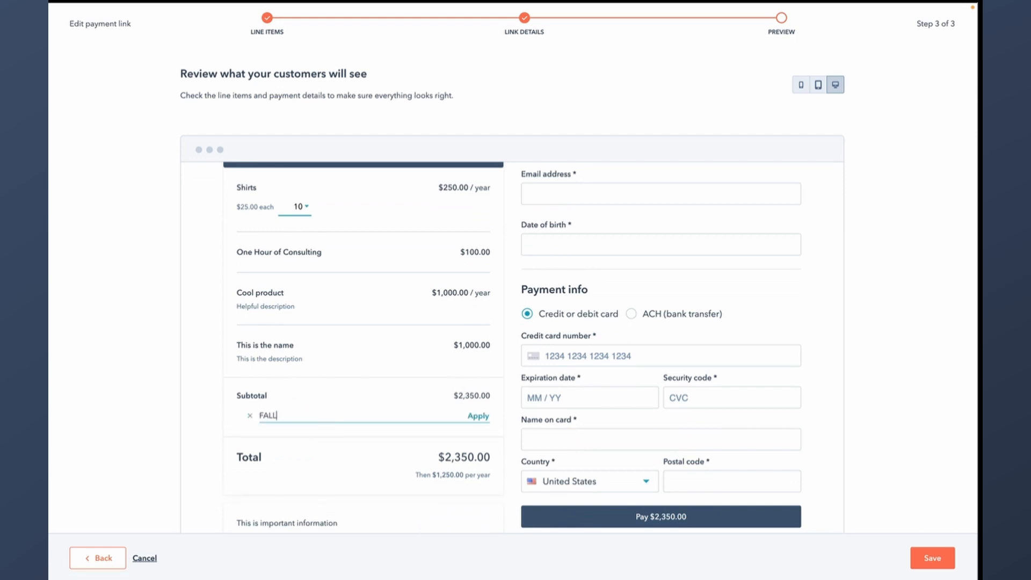
type("FASHION2022")
left_click(478, 416)
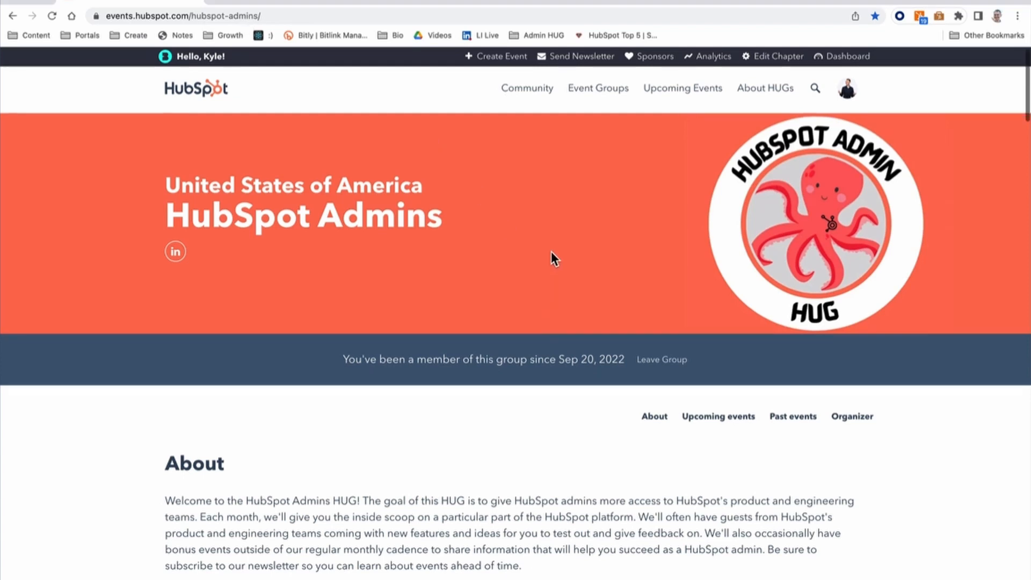
scroll(484, 252, "down", 1)
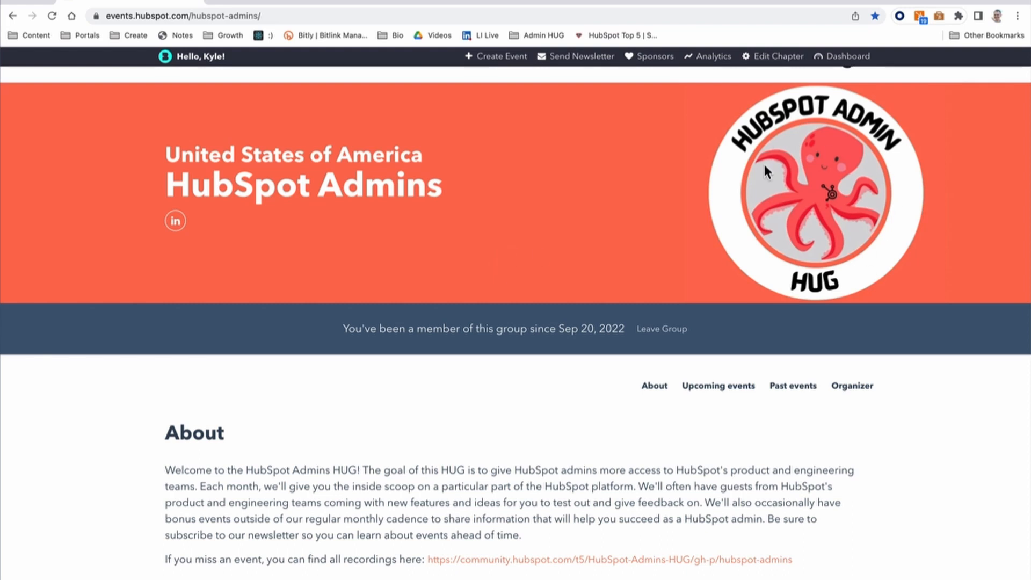
scroll(604, 228, "down", 7)
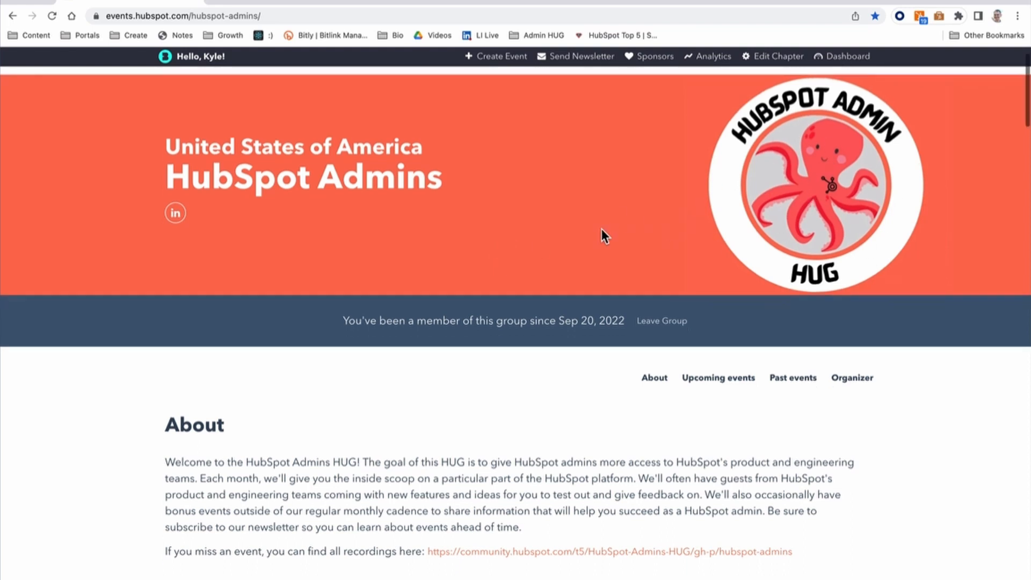
scroll(602, 231, "down", 4)
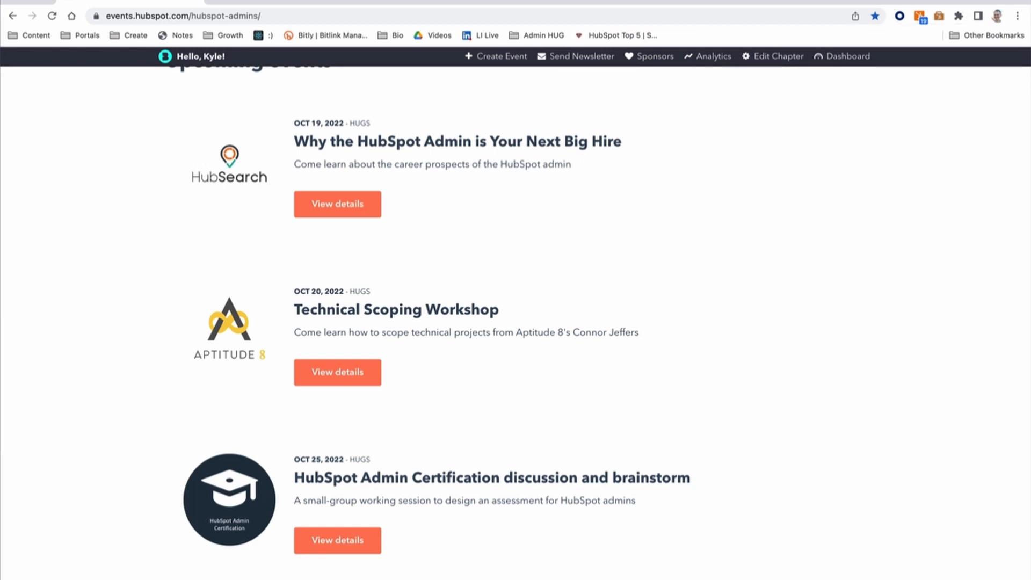
left_click_drag(296, 141, 654, 145)
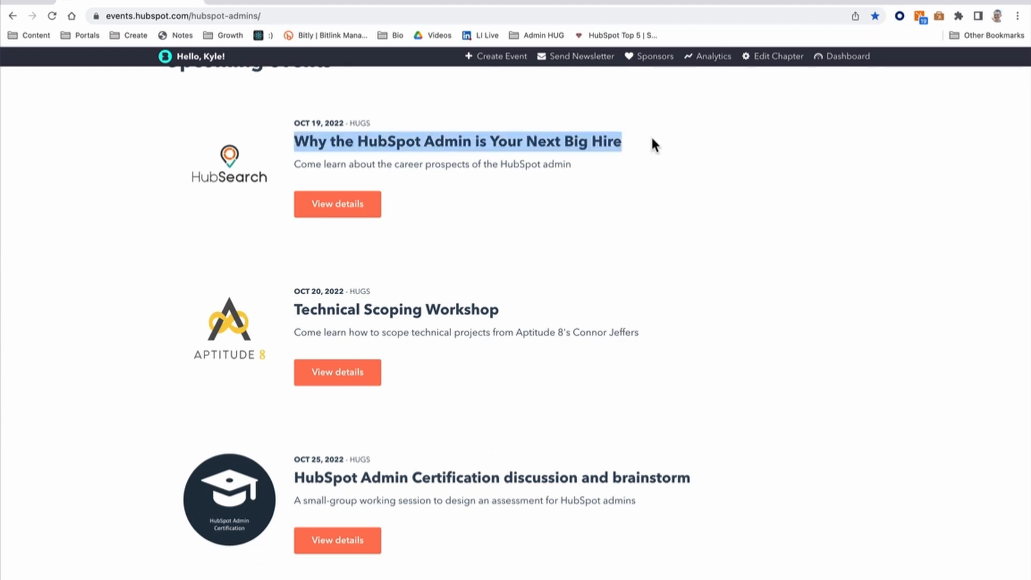
left_click(676, 140)
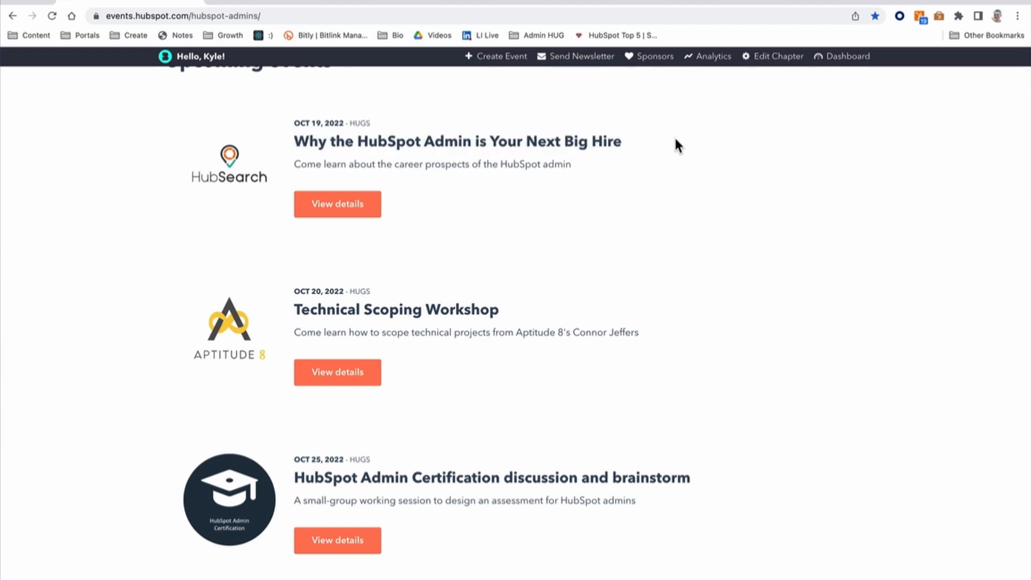
scroll(675, 145, "down", 3)
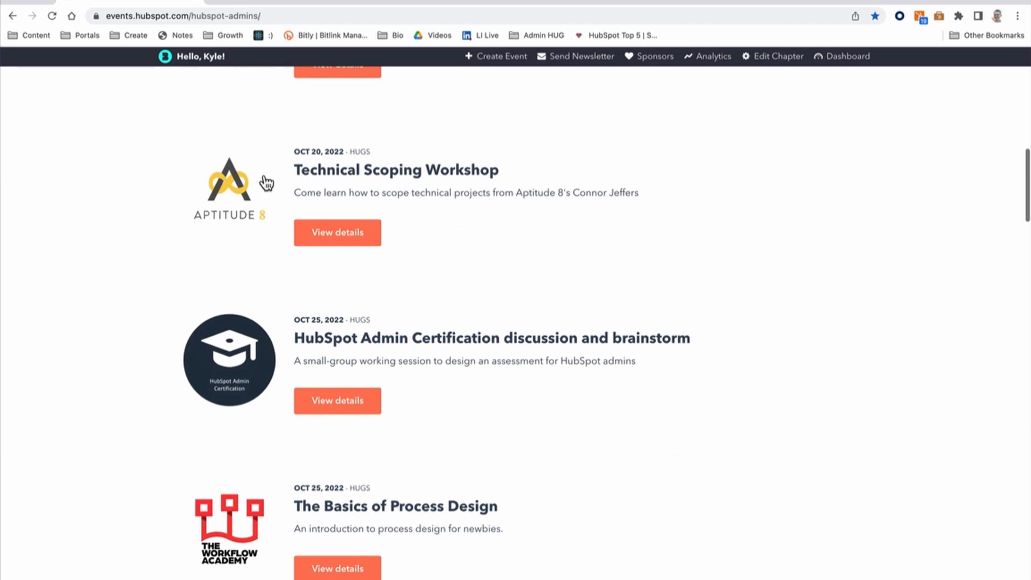
left_click_drag(300, 170, 587, 177)
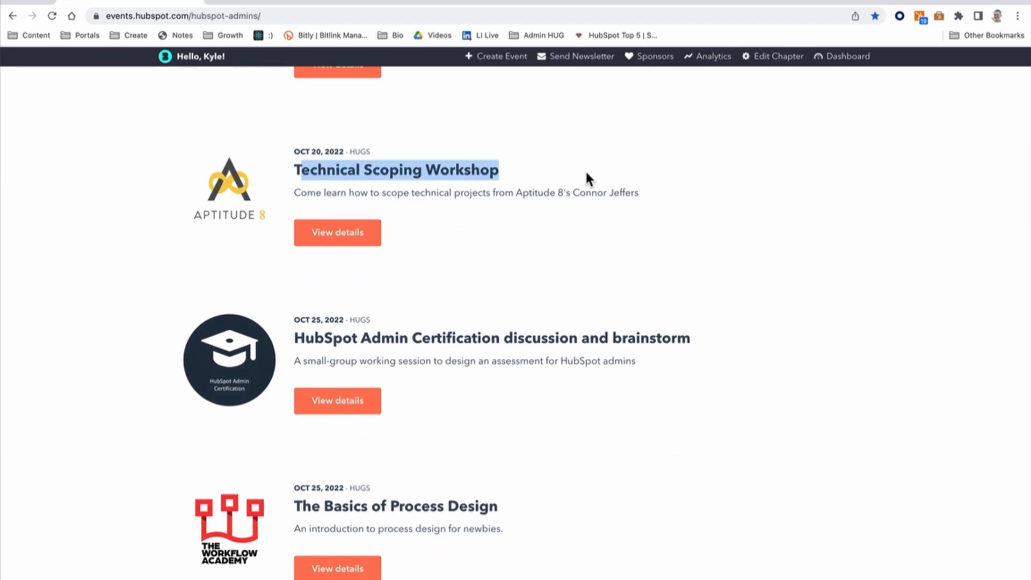
left_click(587, 177)
scroll(187, 220, "down", 5)
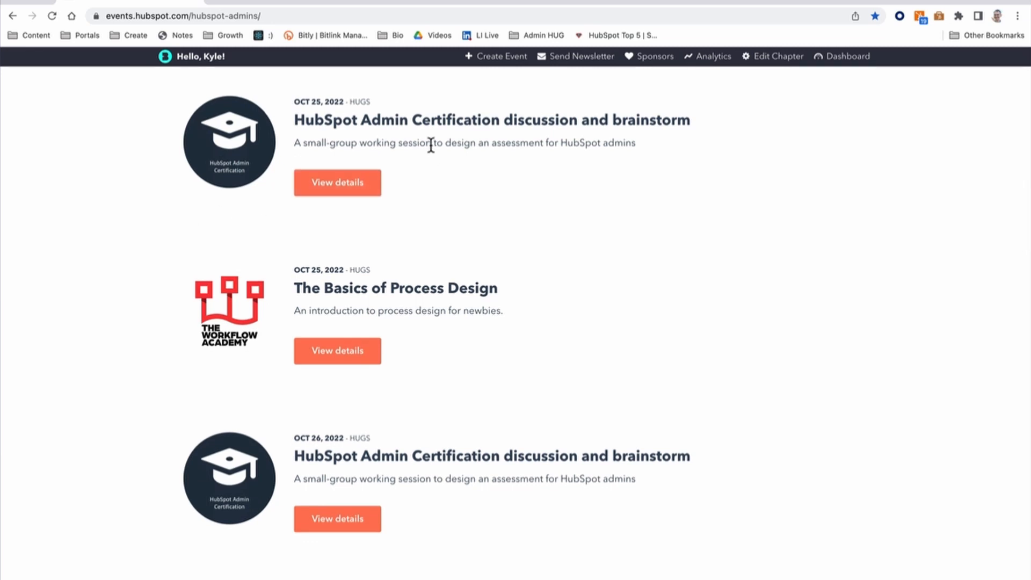
scroll(431, 145, "down", 2)
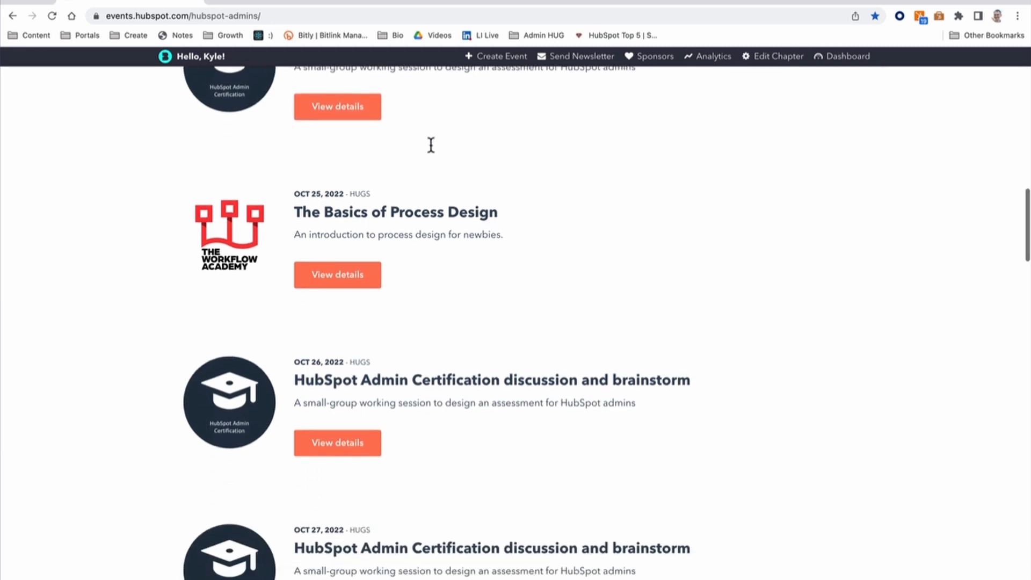
scroll(456, 439, "up", 2)
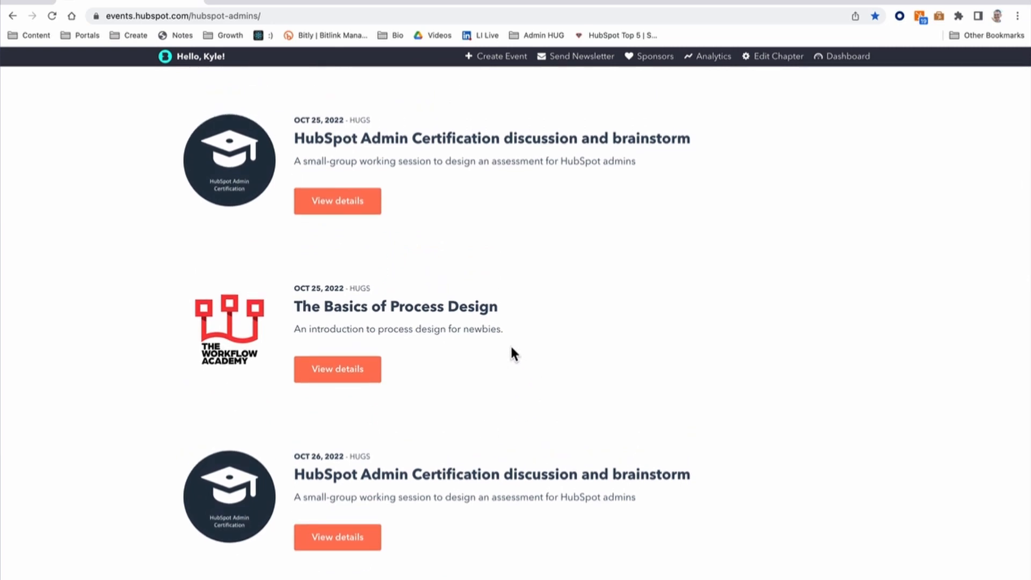
scroll(510, 349, "down", 2)
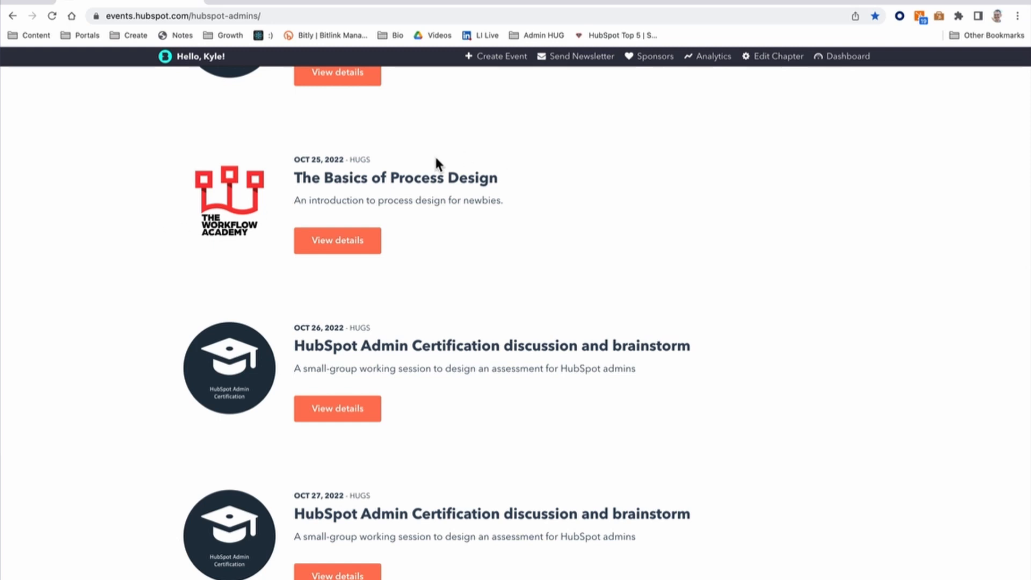
scroll(511, 220, "down", 8)
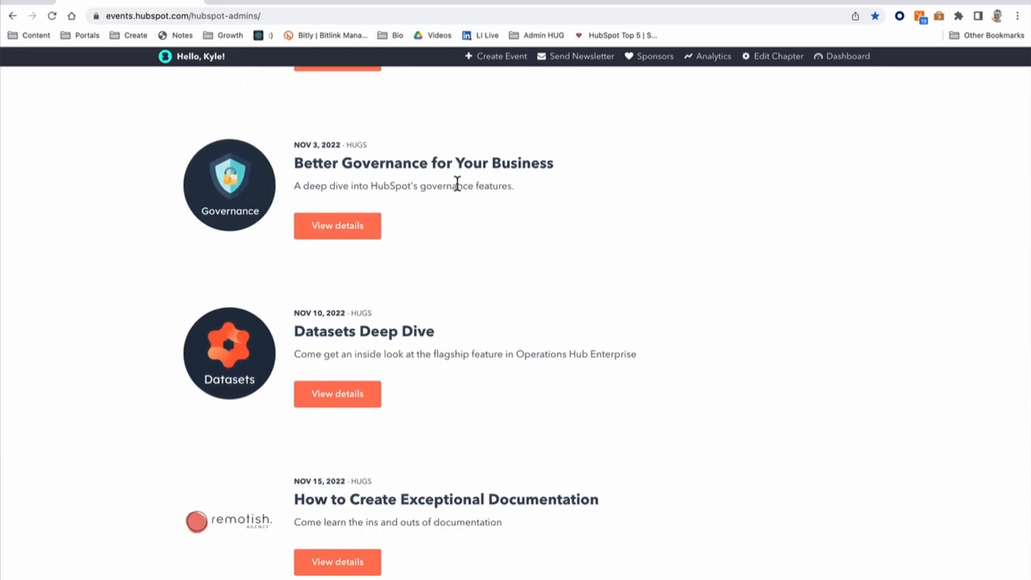
scroll(451, 207, "down", 2)
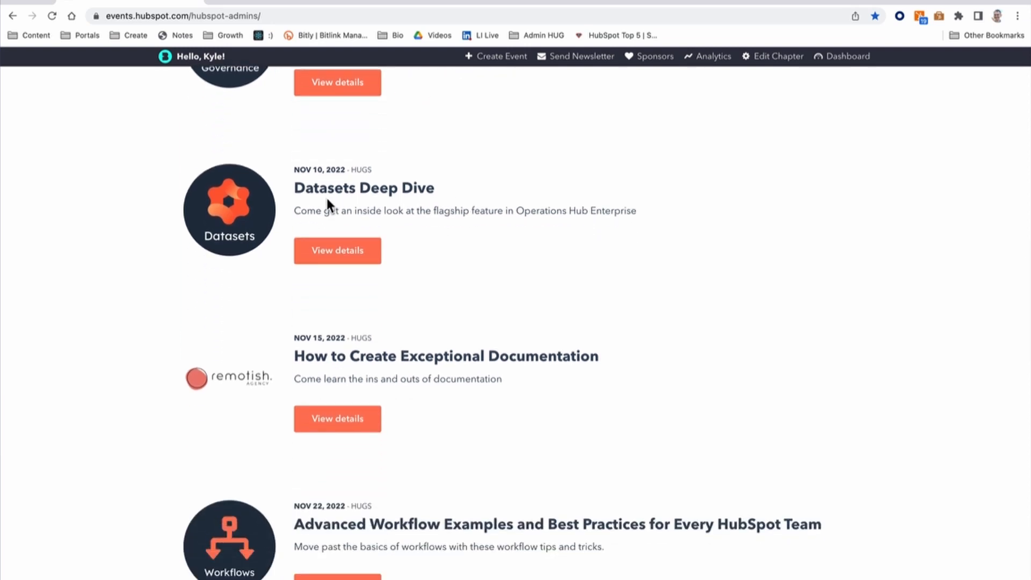
left_click_drag(516, 210, 630, 214)
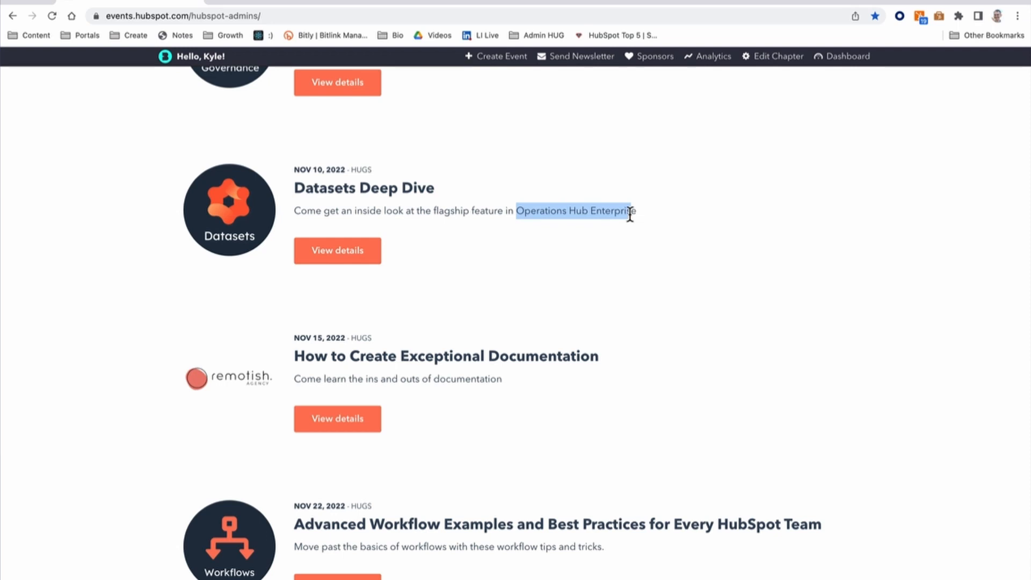
left_click(629, 214)
scroll(619, 212, "down", 3)
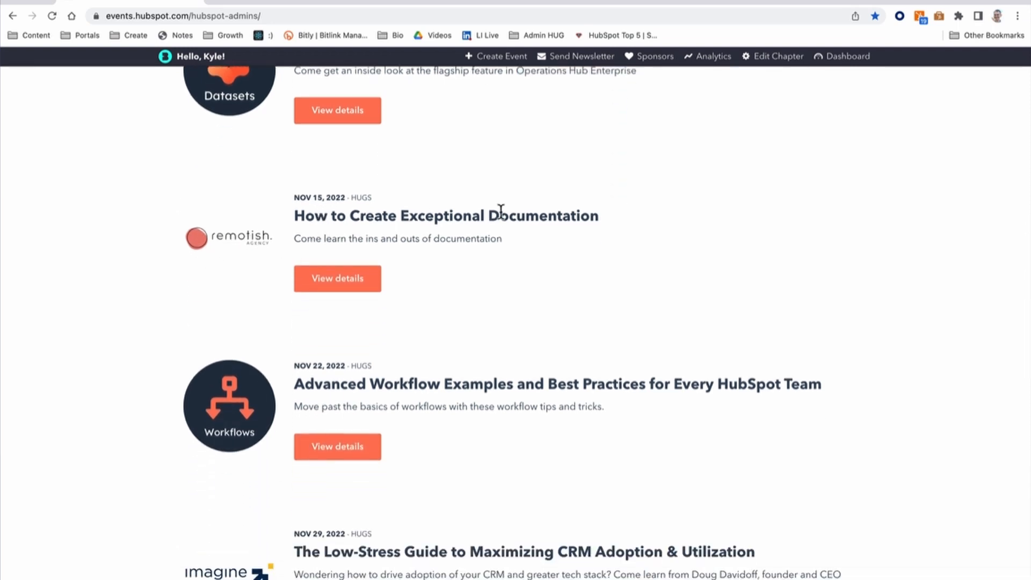
scroll(524, 225, "down", 4)
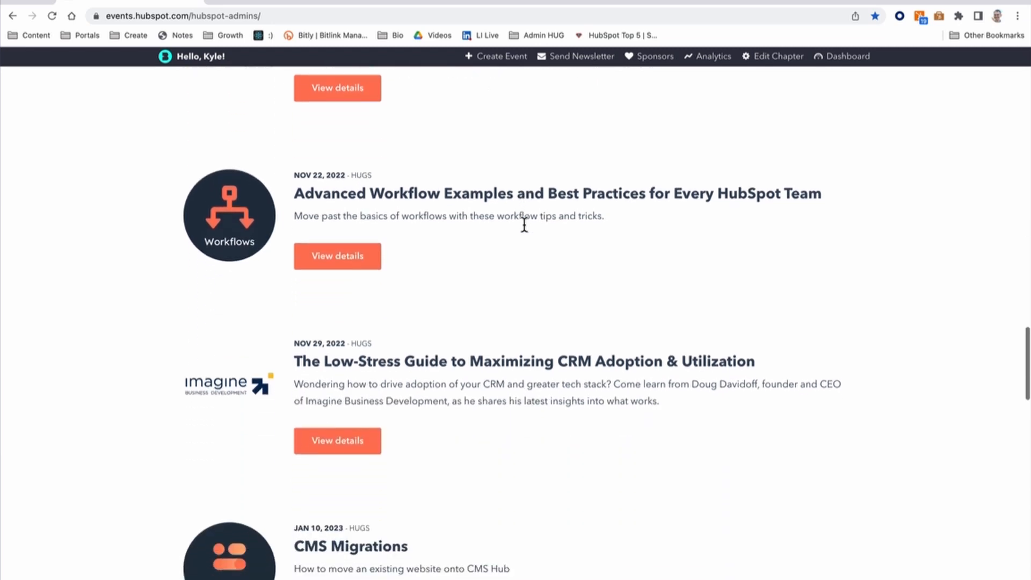
left_click_drag(308, 187, 666, 195)
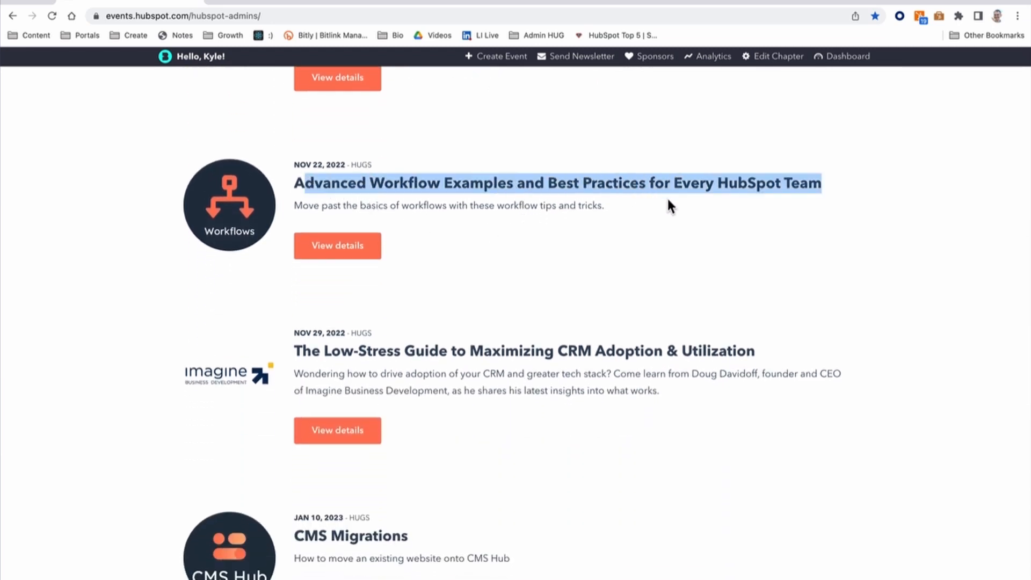
left_click(686, 184)
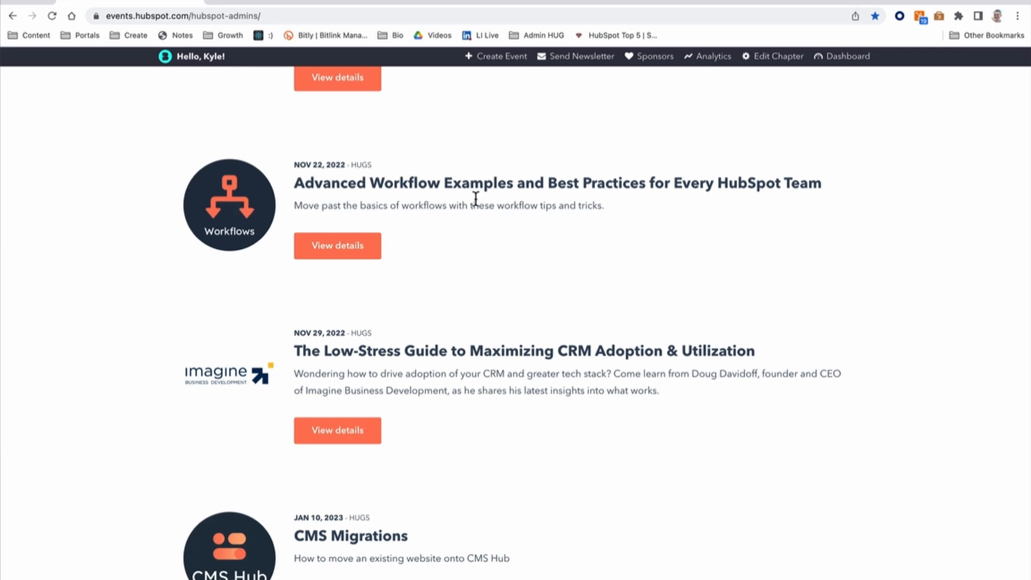
scroll(474, 198, "down", 3)
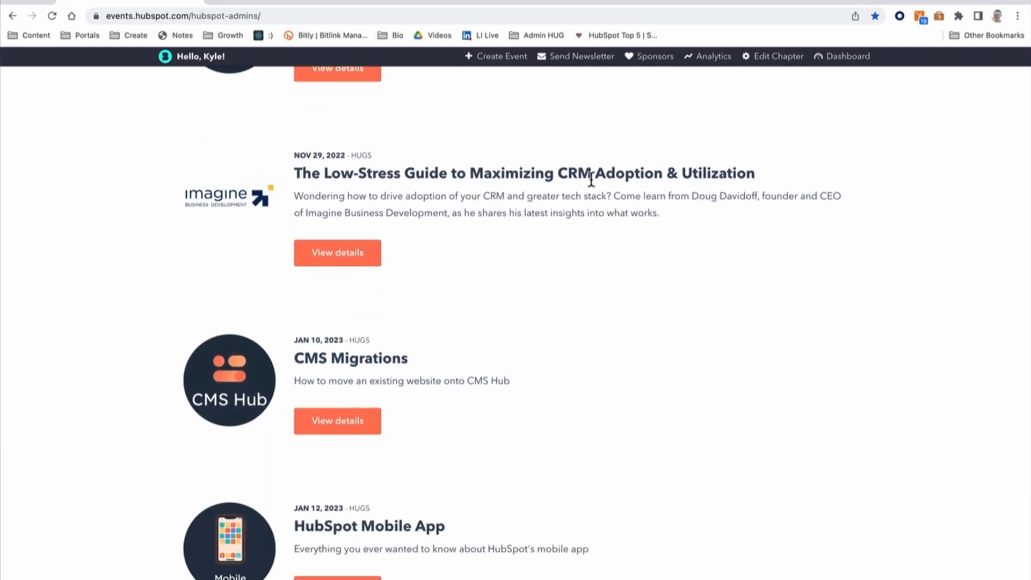
left_click_drag(555, 173, 815, 182)
left_click(663, 206)
scroll(576, 225, "down", 2)
scroll(576, 230, "down", 2)
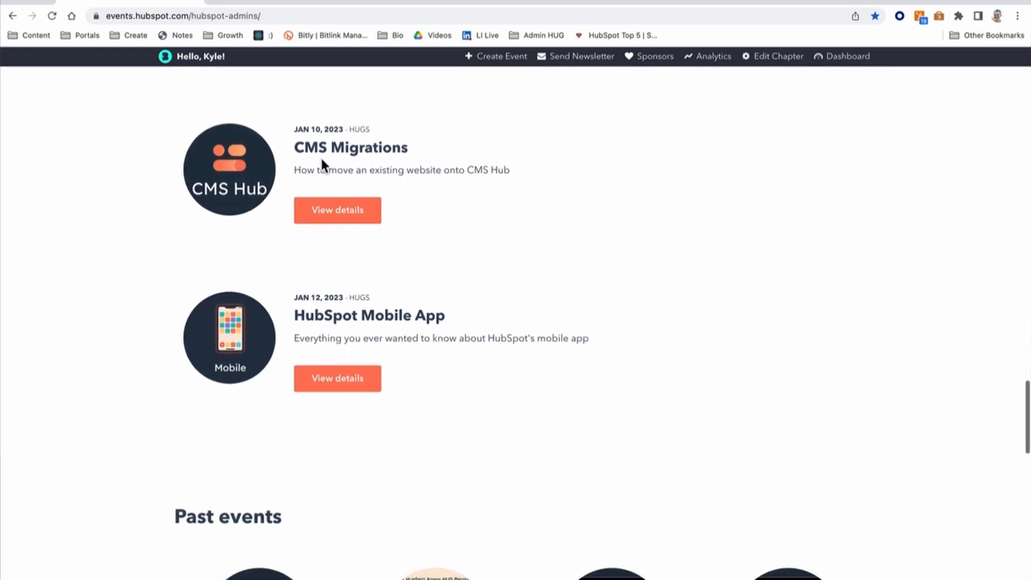
left_click_drag(298, 147, 437, 152)
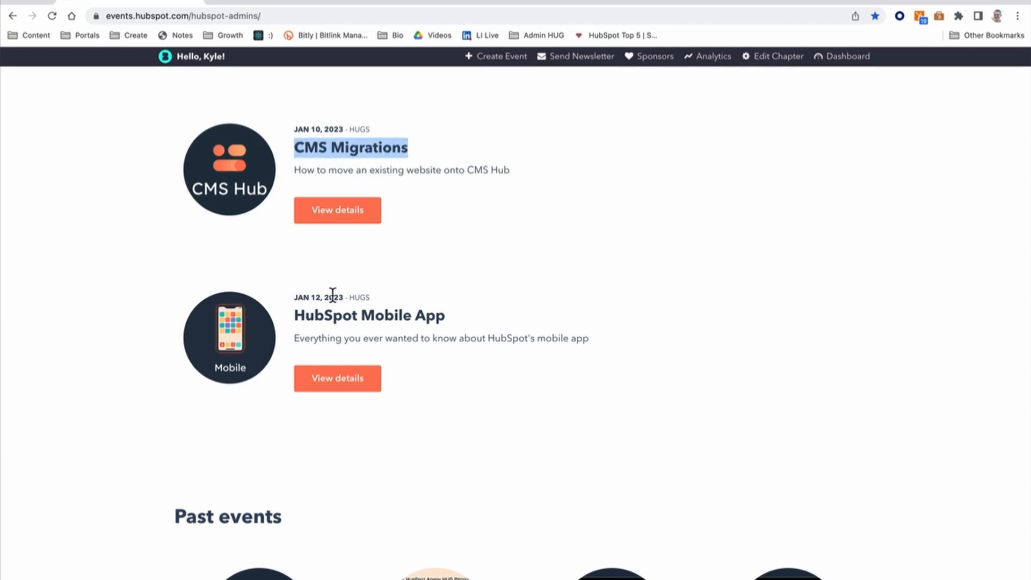
left_click_drag(294, 316, 518, 320)
left_click(546, 315)
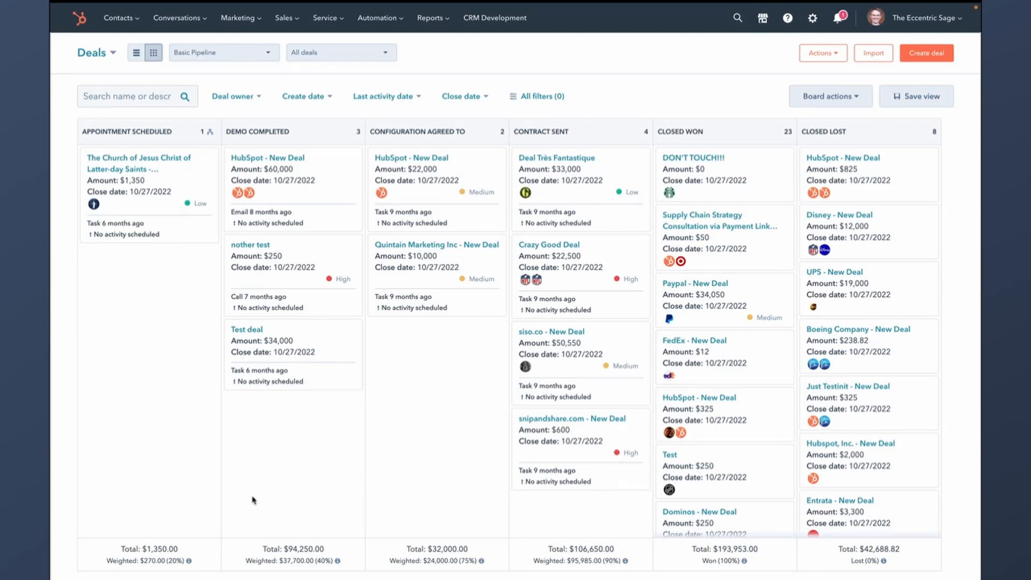
- Show Demo Completed's company-currency totals: $94,250.00 overall, $37,700.00 weighted at 40%
mouse_move(337, 558)
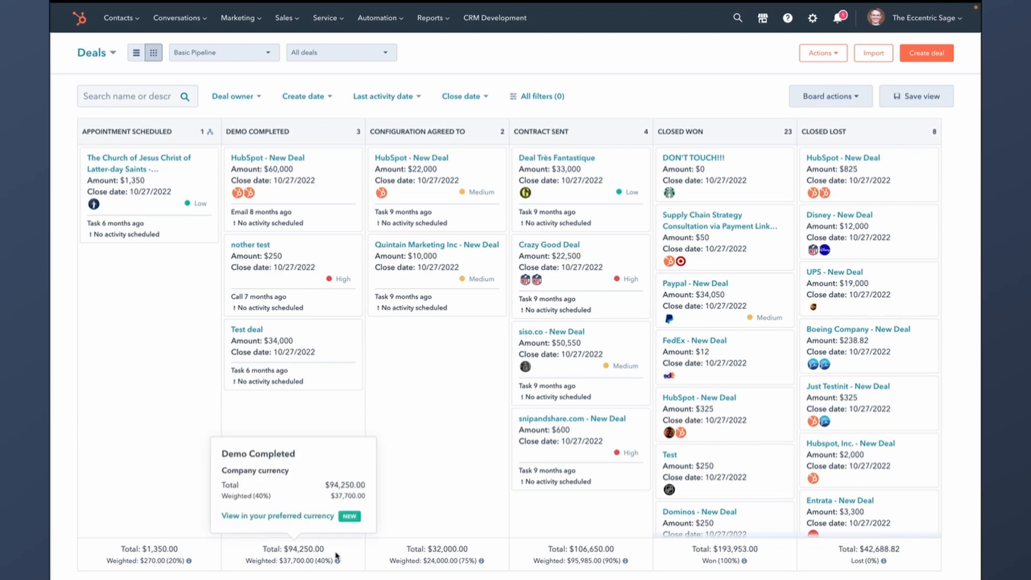
- Bring up the preferred currency option in the board's edit settings
left_click(314, 519)
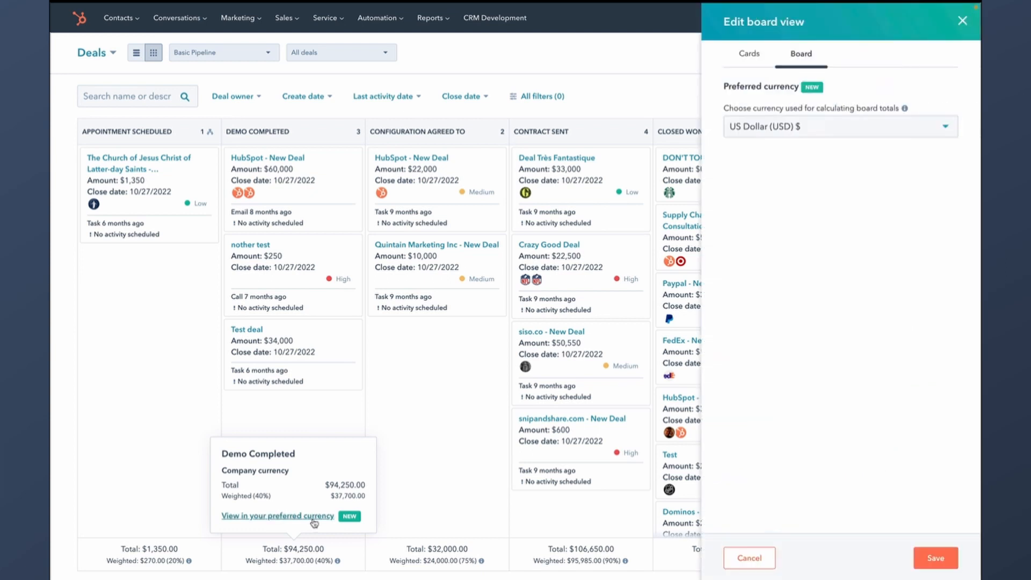
left_click(963, 20)
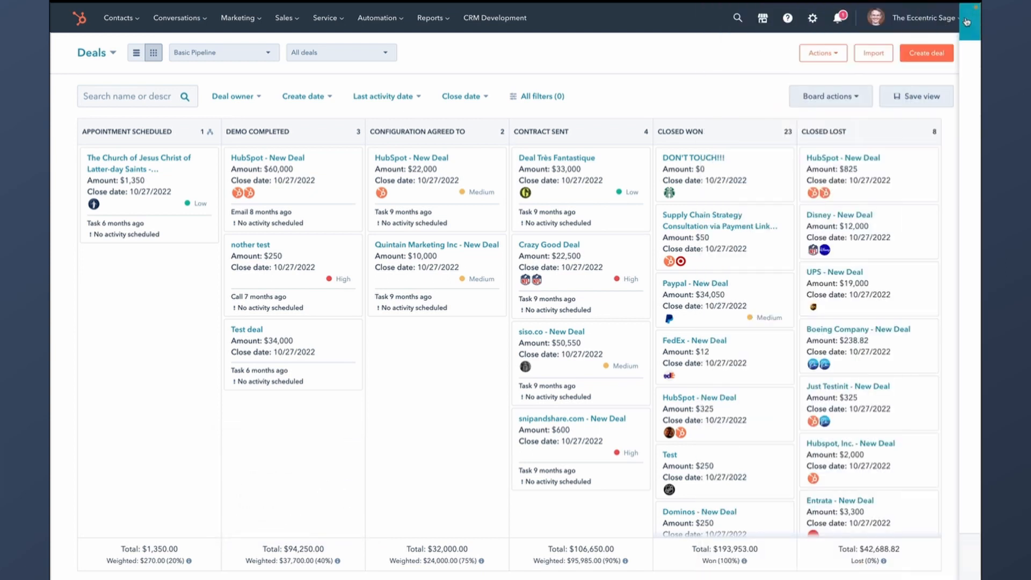
left_click(813, 97)
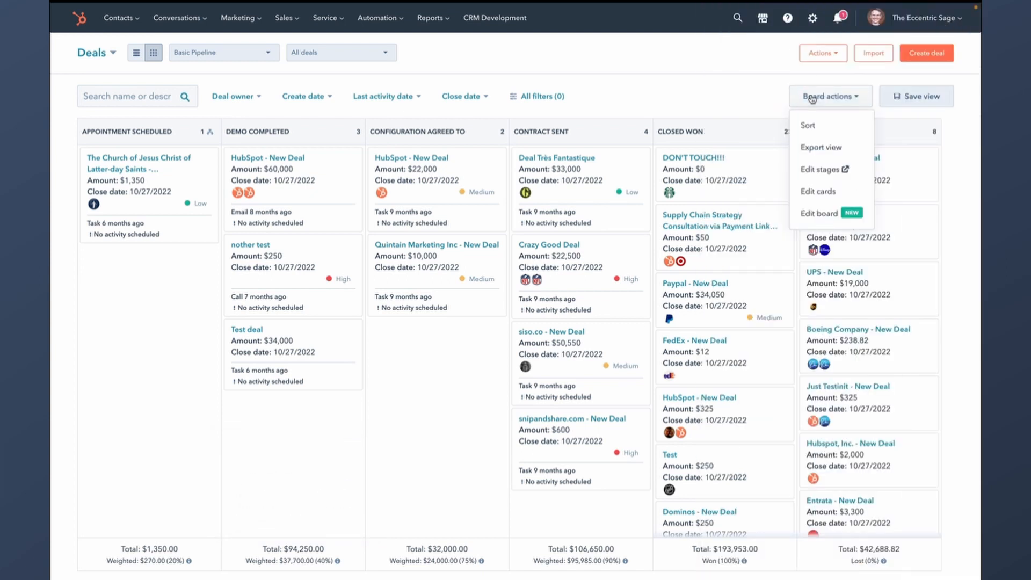
left_click(825, 215)
left_click(747, 56)
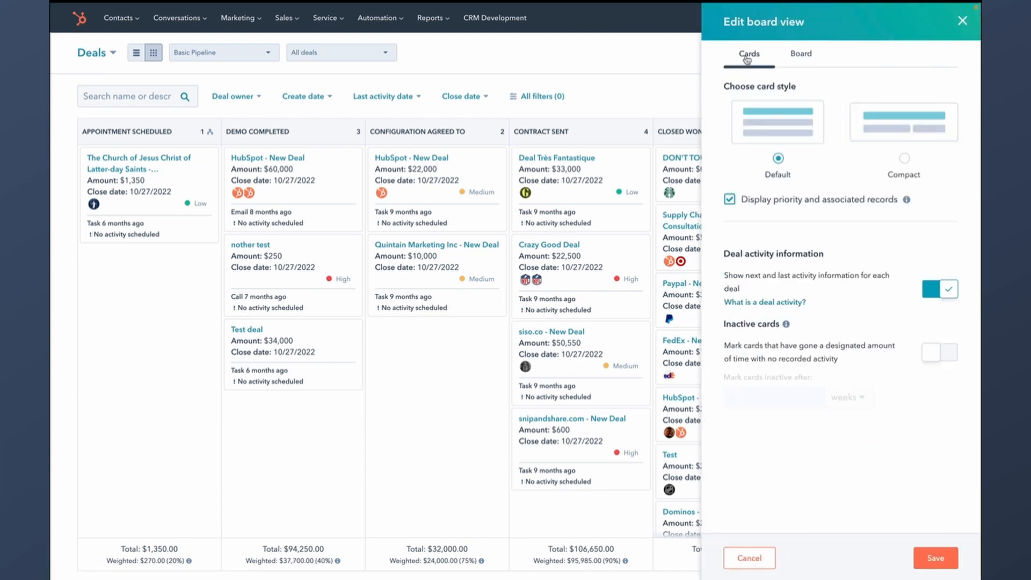
left_click(799, 54)
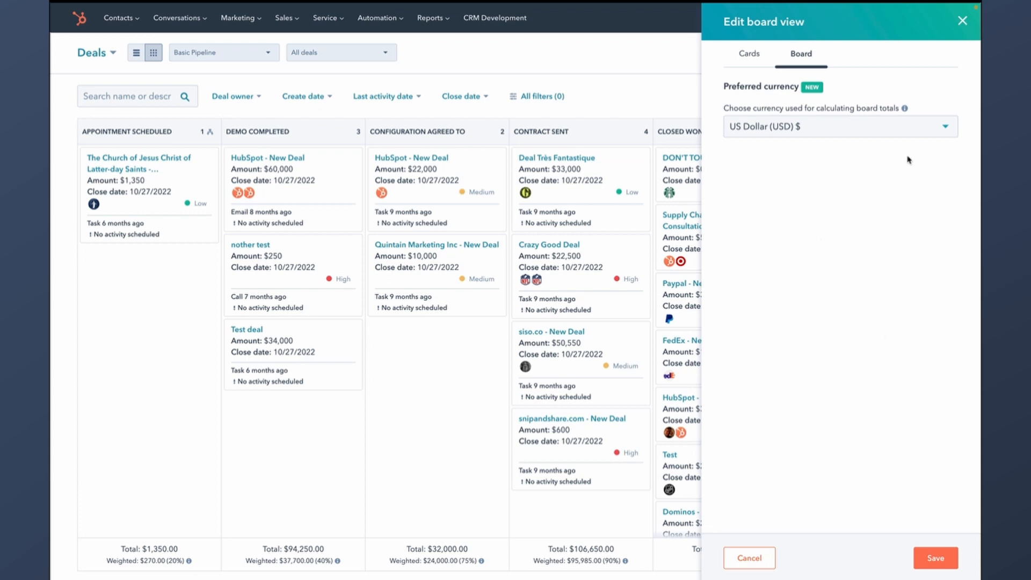
- Switch the board's preferred currency to Bulgarian Lev, then back to US Dollar
left_click(923, 126)
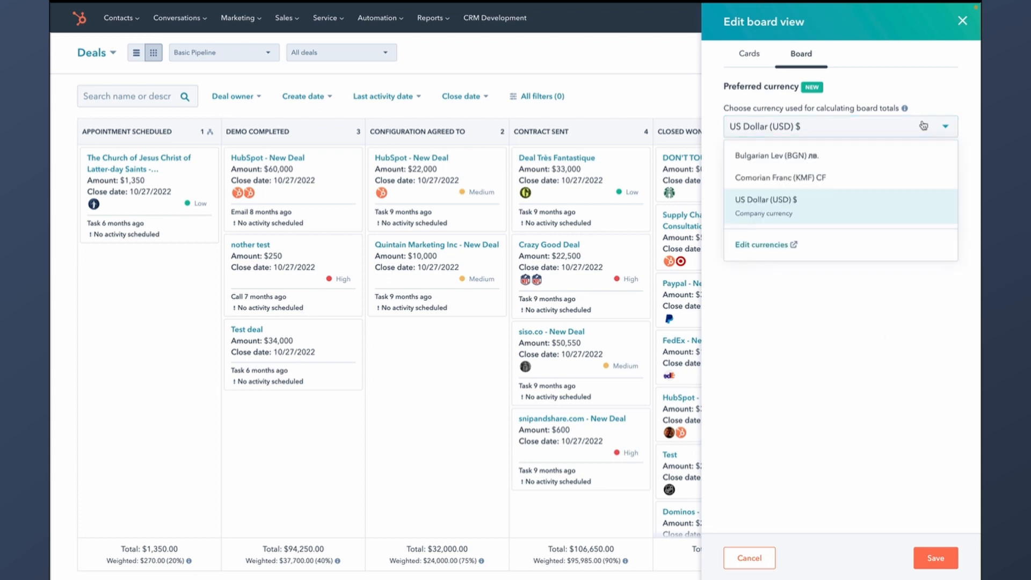
left_click(838, 158)
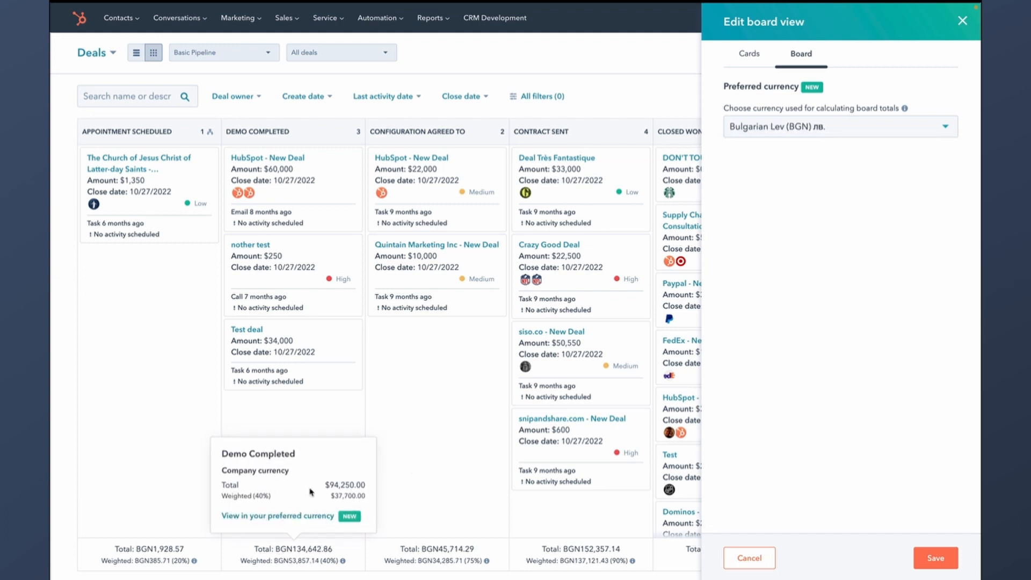
left_click(888, 131)
left_click(853, 203)
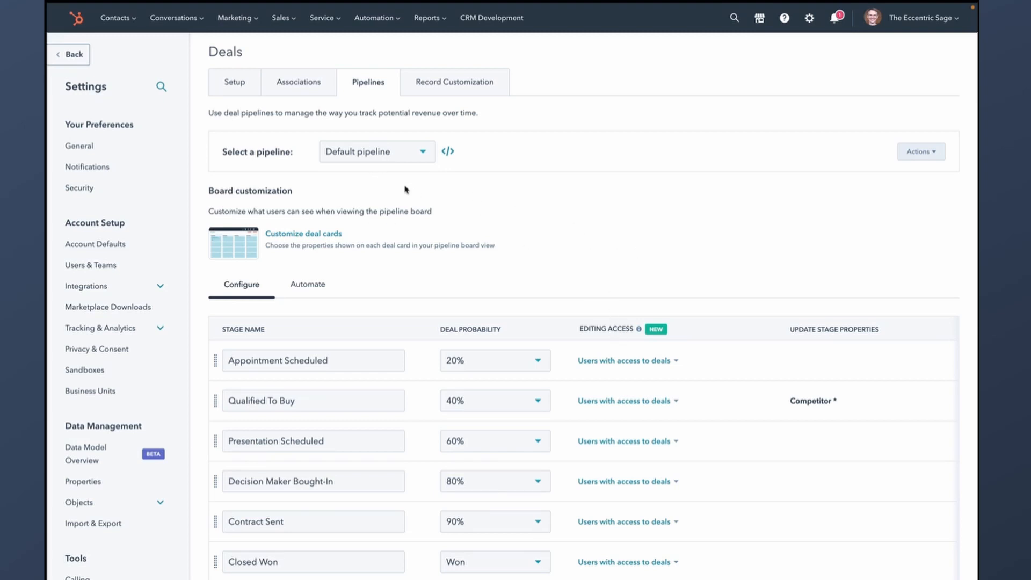
- Limit editing access for the Contract Sent stage to super admins
scroll(454, 162, "down", 5)
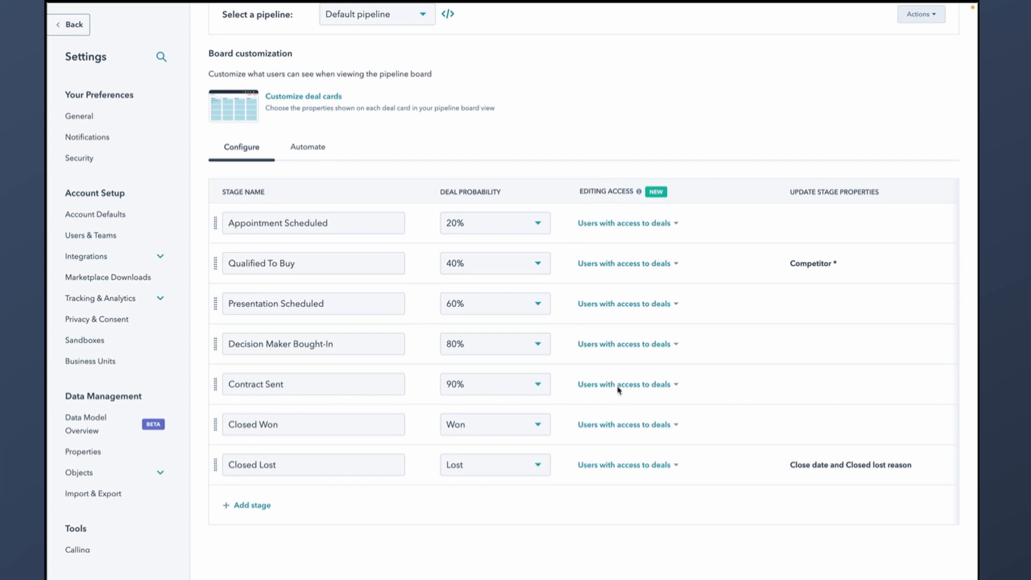
left_click(636, 386)
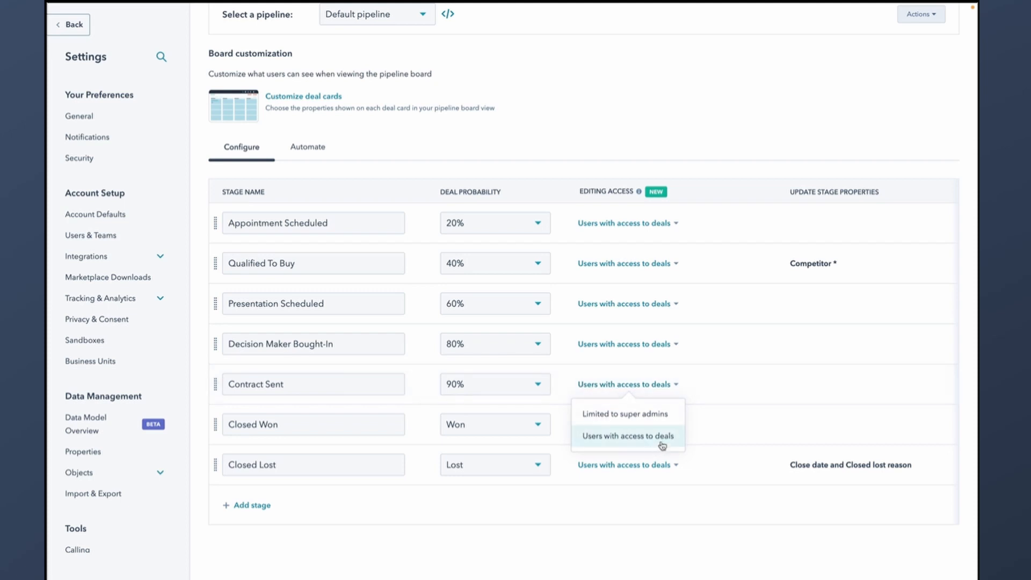
left_click(666, 419)
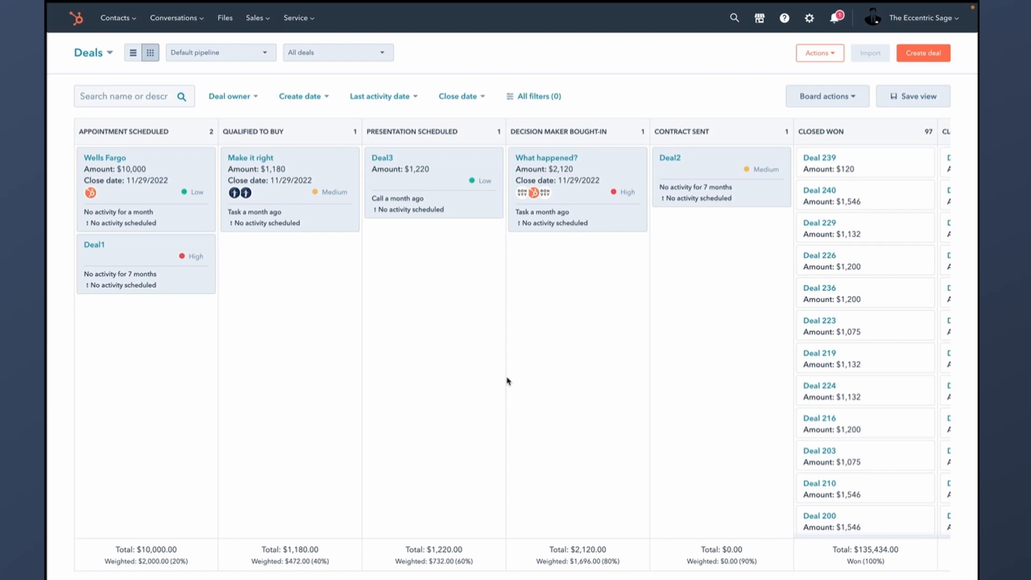
- Move Deal3 into Contract Sent and check its record's edit permissions warning
left_click_drag(452, 176, 746, 255)
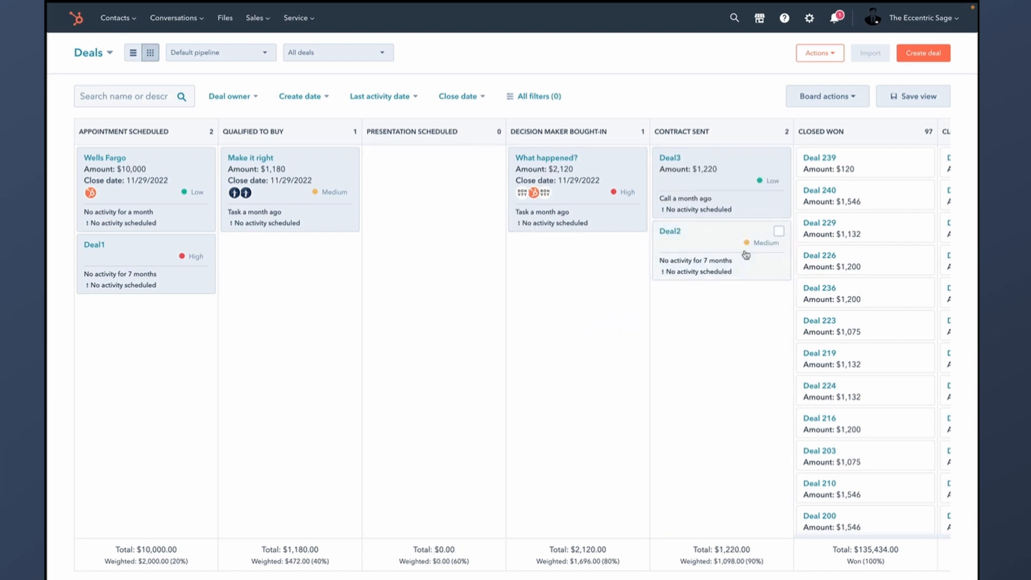
left_click(671, 158)
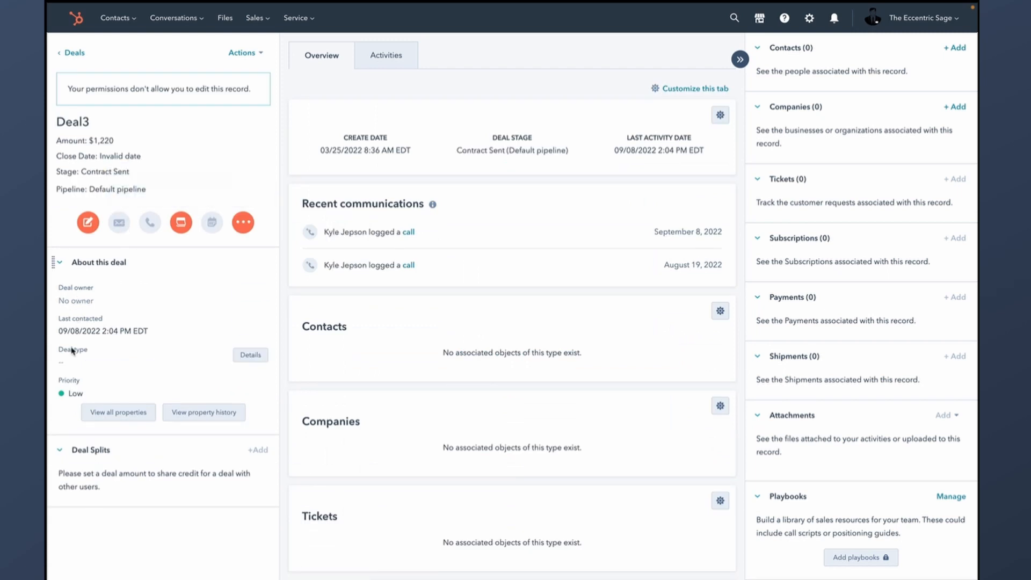
left_click_drag(112, 172, 202, 174)
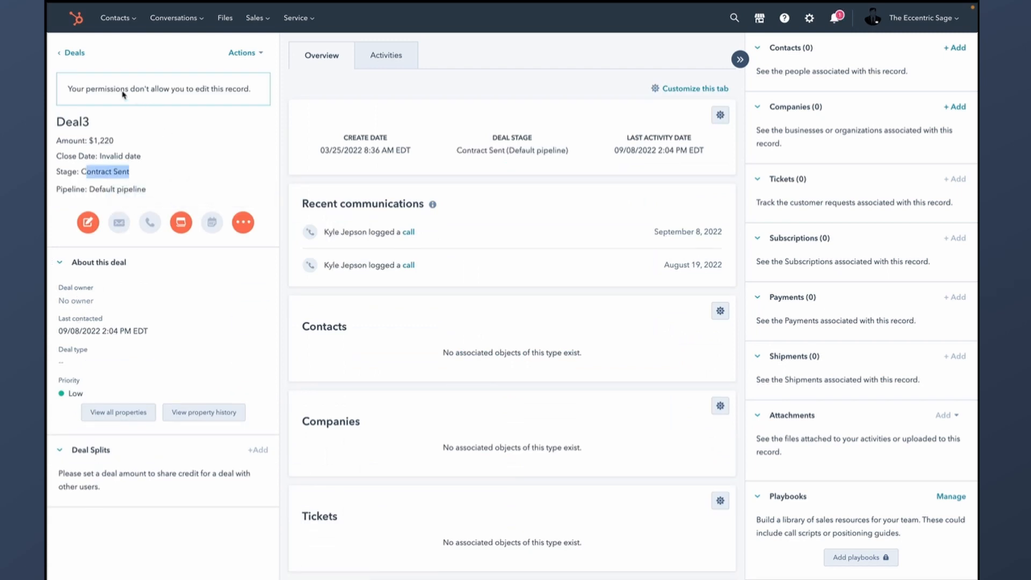
left_click(86, 90)
double_click(87, 89)
left_click(189, 97)
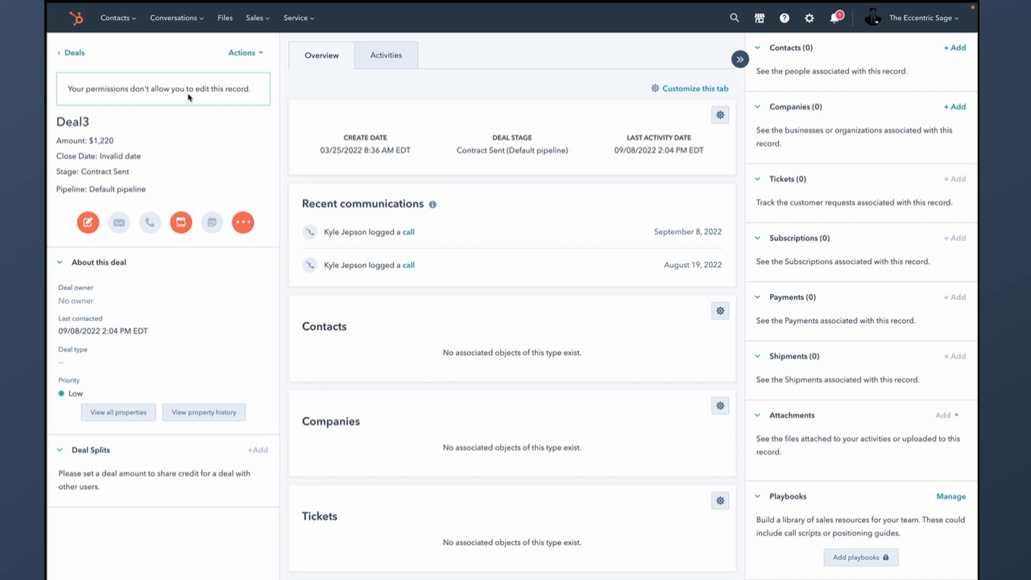
left_click(80, 52)
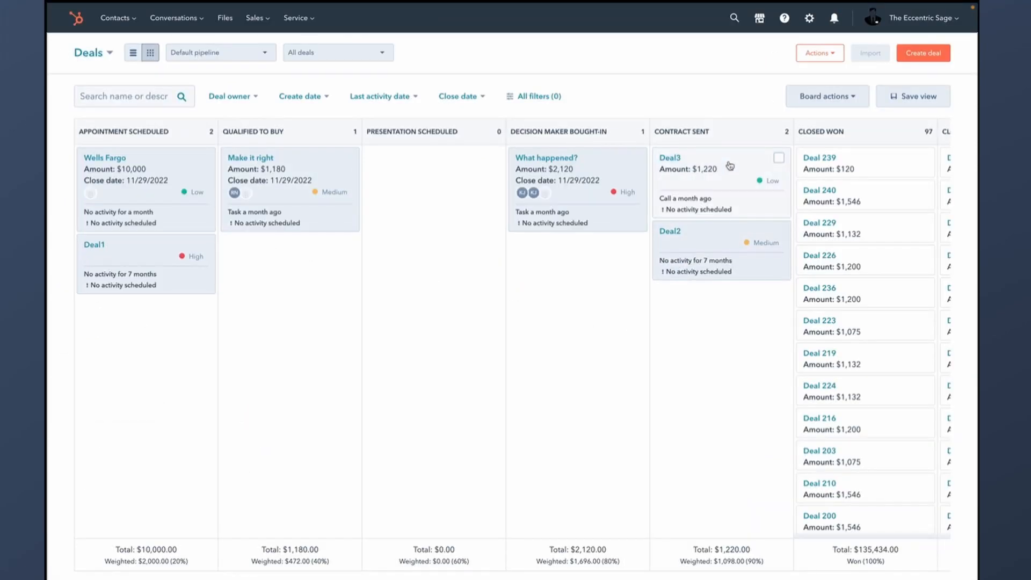
- Try dragging Deal3 out of Contract Sent and preview the deal
left_click_drag(731, 167, 549, 300)
left_click_drag(720, 188, 421, 382)
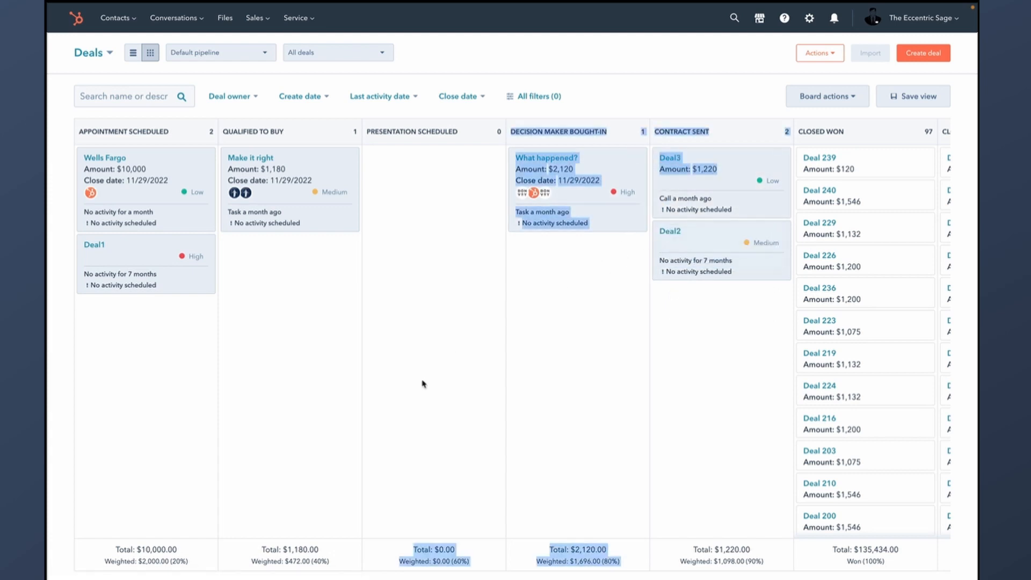
left_click(727, 181)
left_click(959, 17)
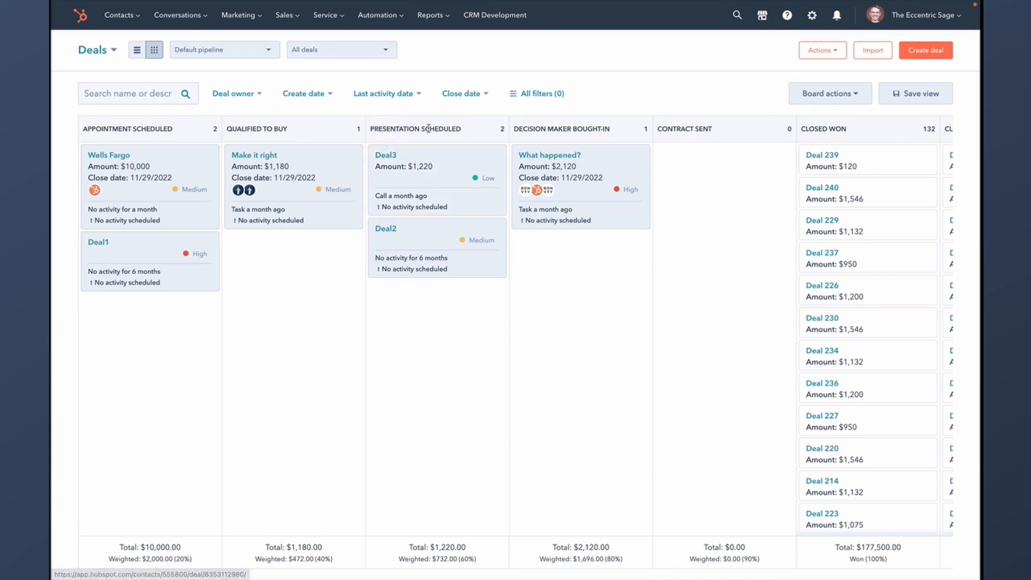
- Check Deal3's recommended playbooks, including Demo outline, then go to the Playbooks list
left_click(390, 155)
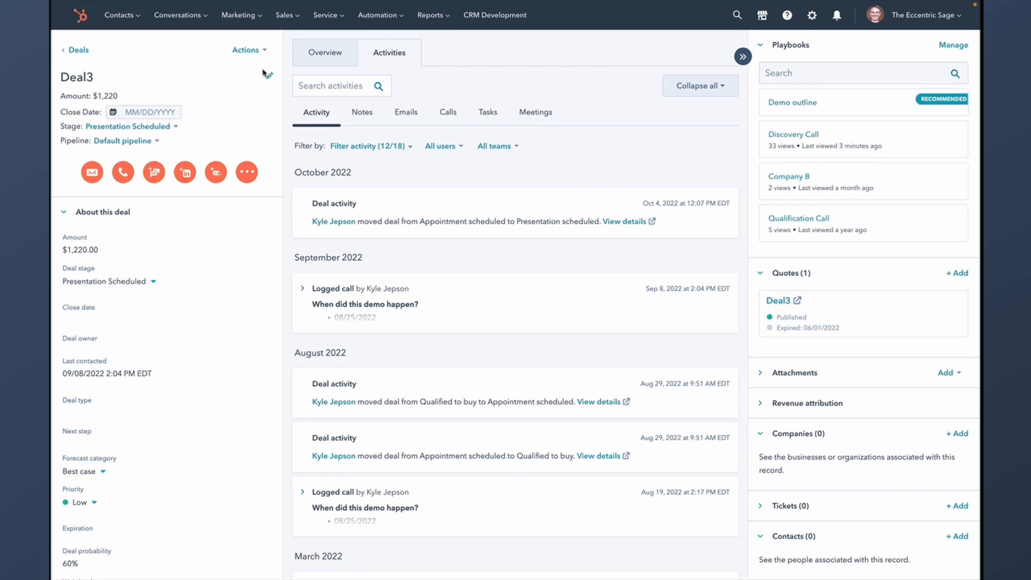
left_click(286, 15)
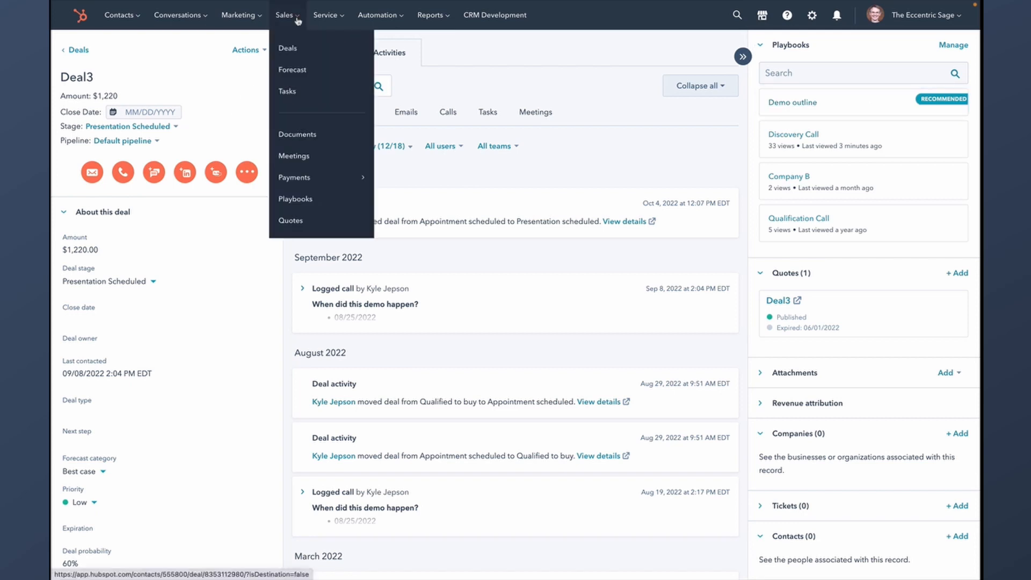
left_click(316, 202)
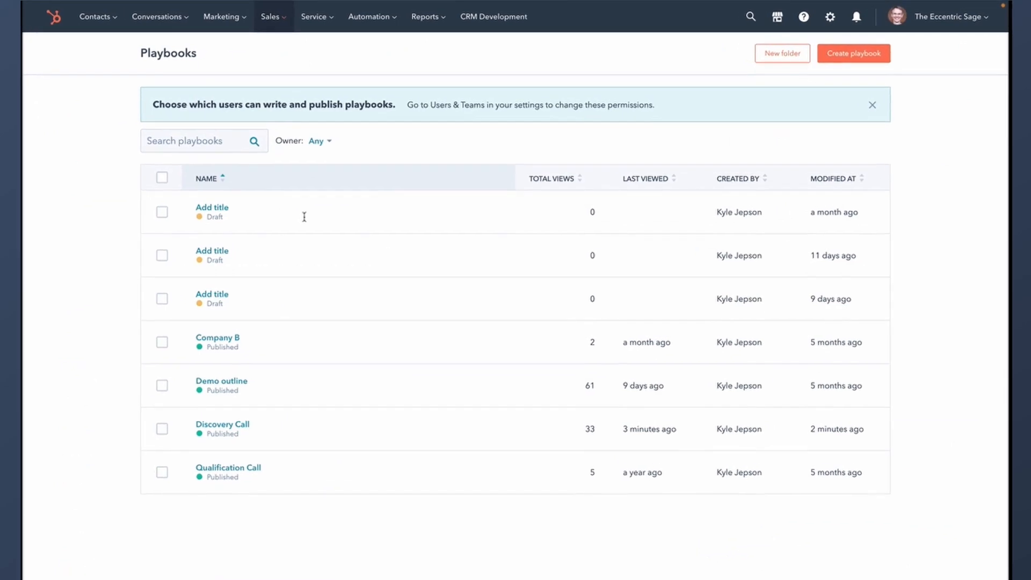
- Open the Discovery Call playbook's settings and review the recommendation explanation
left_click(225, 439)
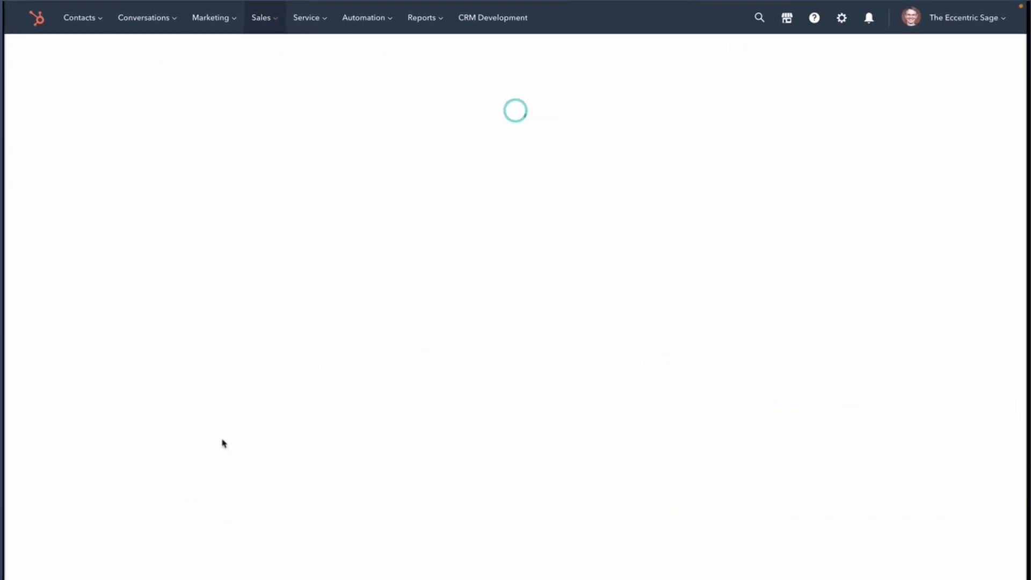
left_click(572, 51)
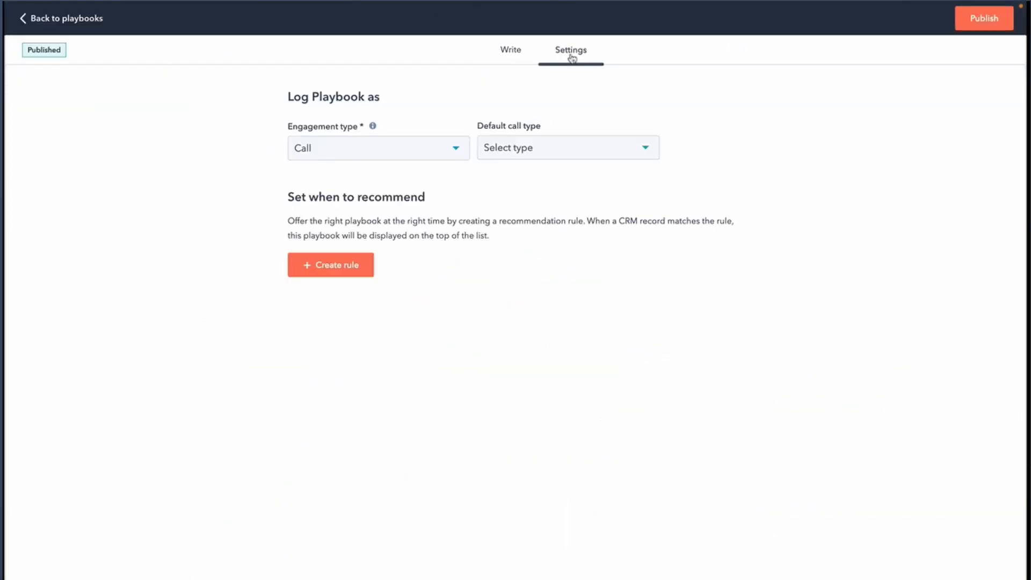
left_click_drag(288, 200, 532, 246)
left_click(532, 246)
- Save a rule recommending it when Deal Stage is any of Decision Maker Bought-In, then return to Playbooks
left_click(346, 256)
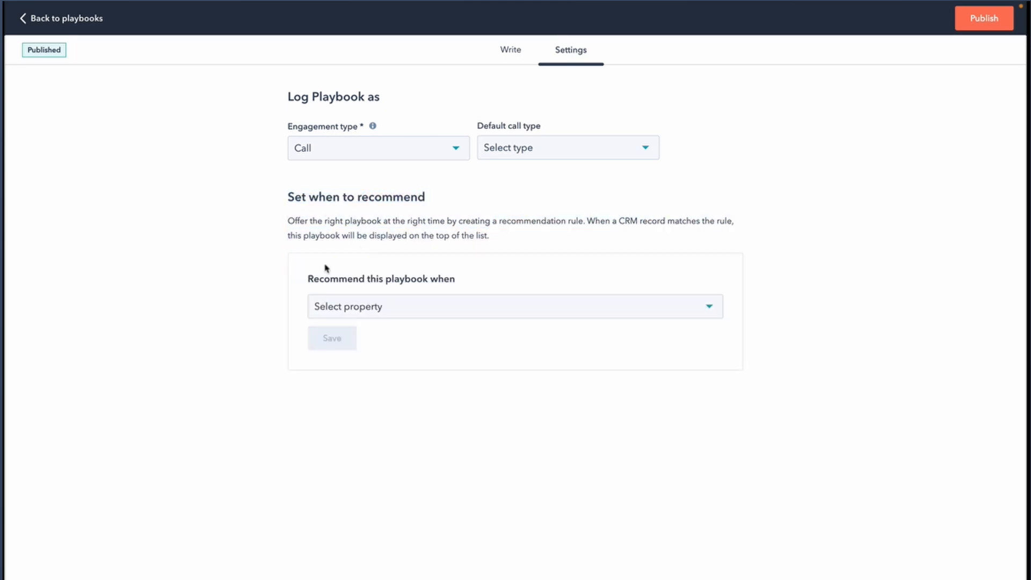
left_click(361, 308)
left_click(373, 341)
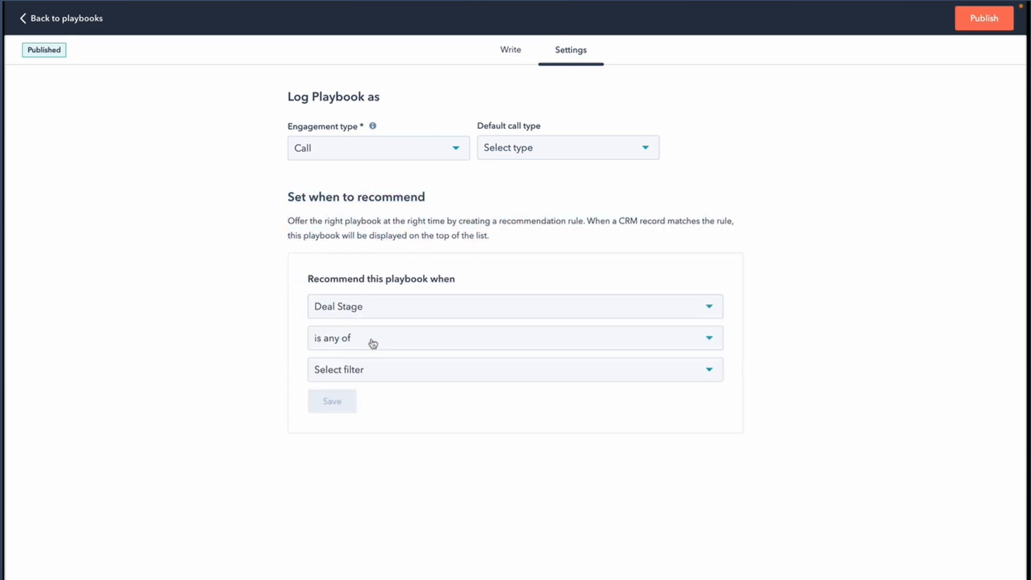
left_click(373, 344)
left_click(400, 370)
left_click(418, 379)
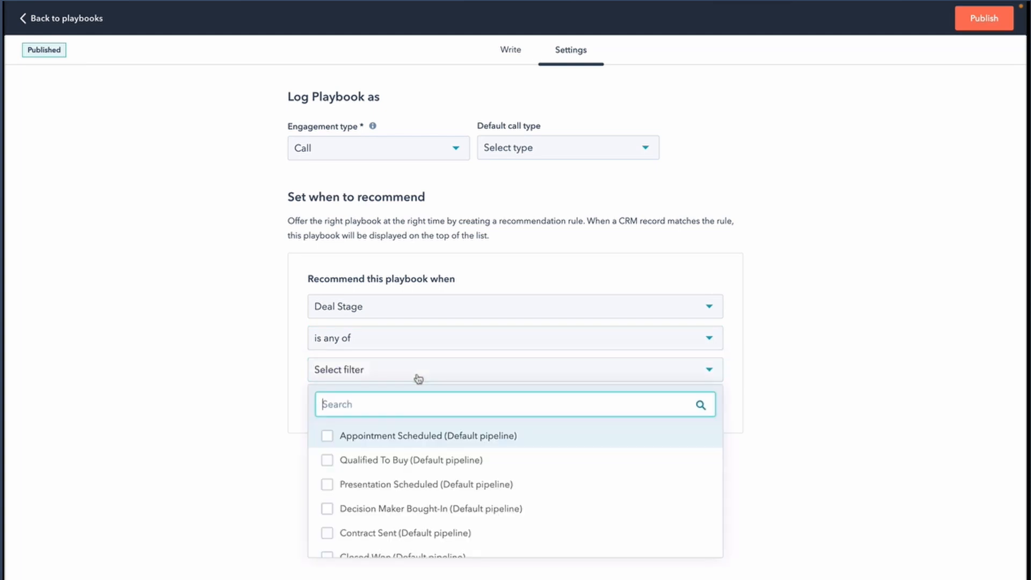
left_click(434, 510)
left_click(204, 471)
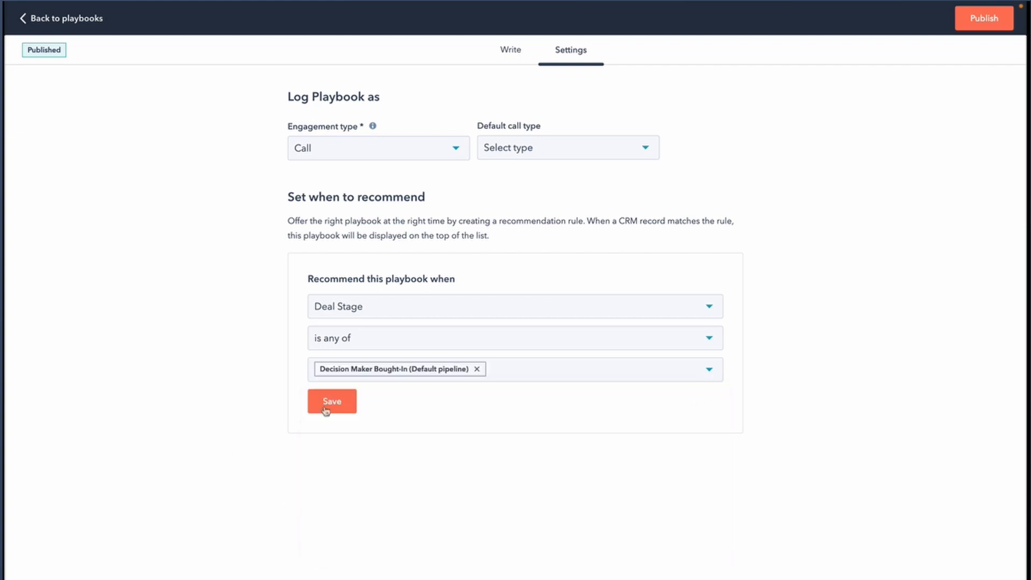
left_click(347, 408)
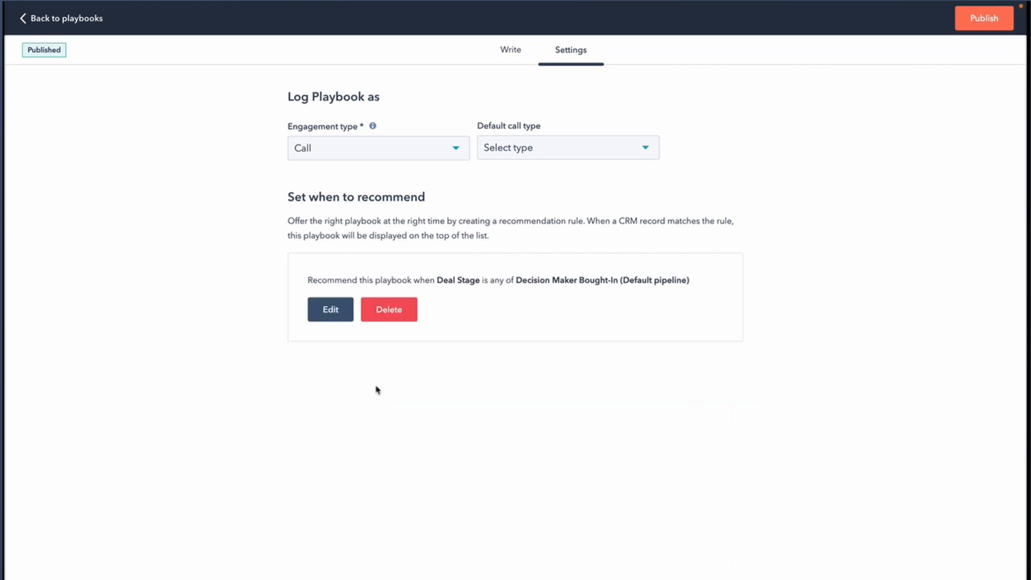
left_click(75, 18)
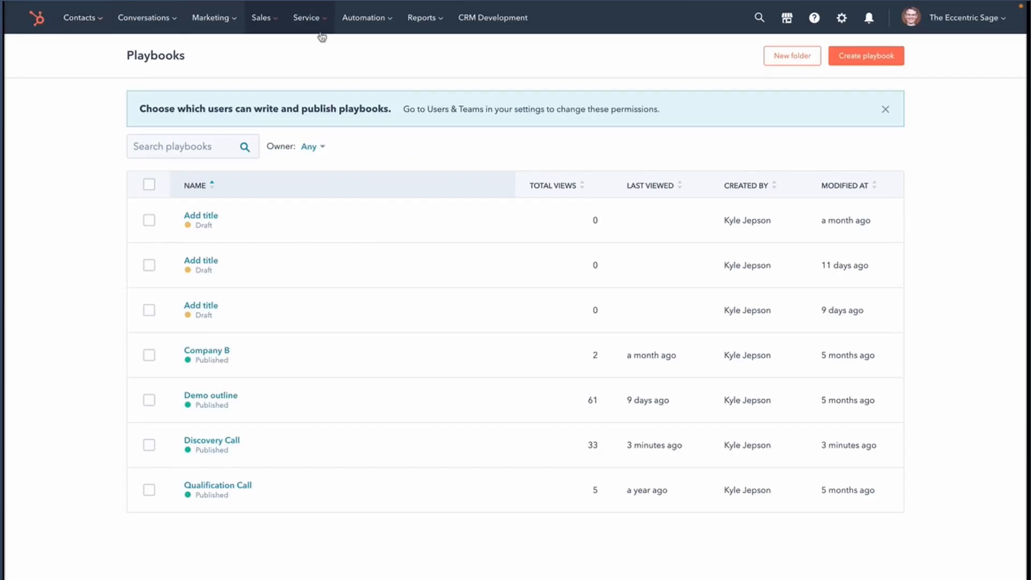
- From the Deals board, open the What happened? deal and its recommended Discovery Call playbook
left_click(261, 17)
left_click(270, 51)
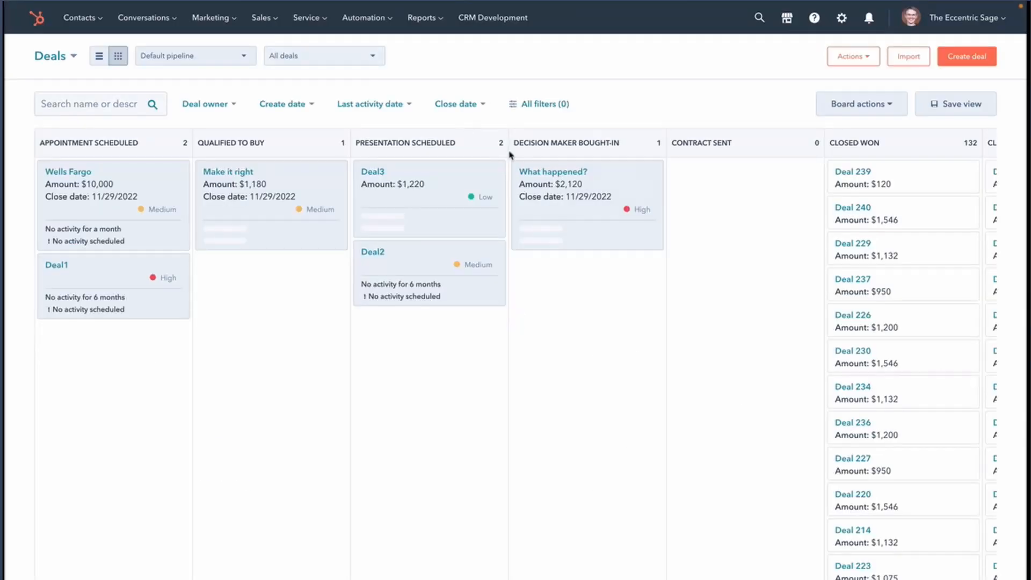
left_click(562, 175)
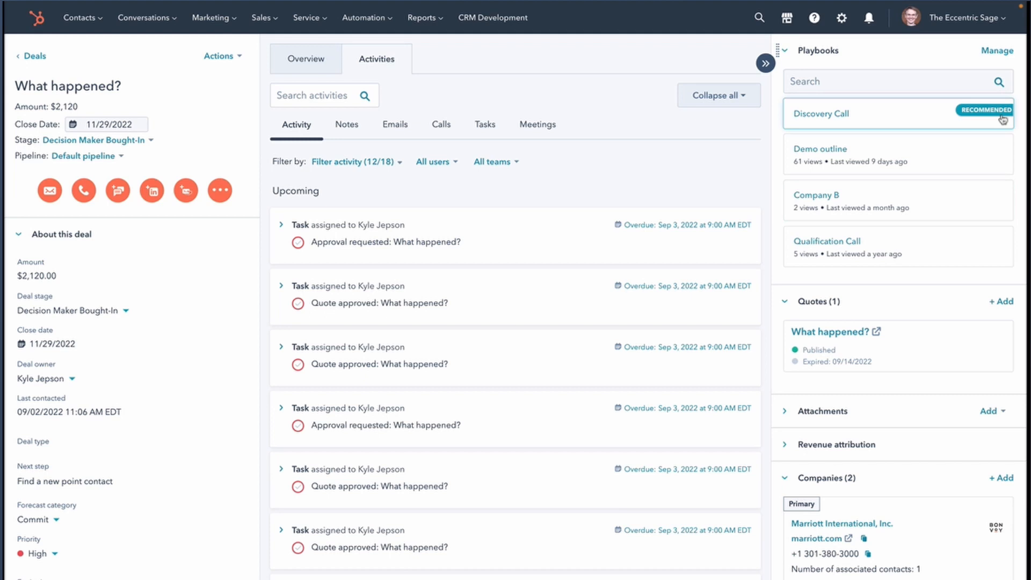
left_click(893, 113)
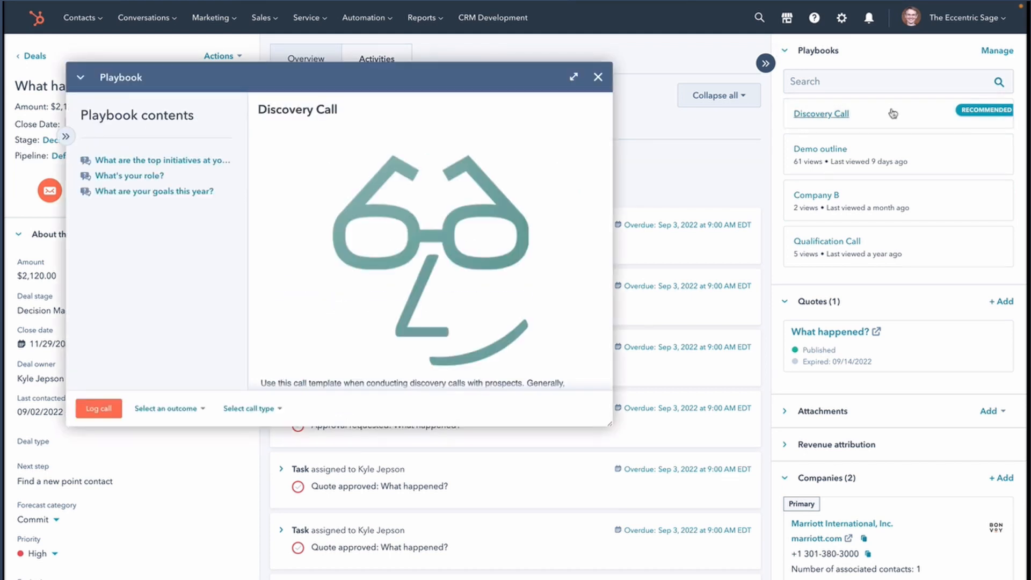
- Jump to the What's your role? and What are your goals this year? questions via the contents list
left_click(144, 177)
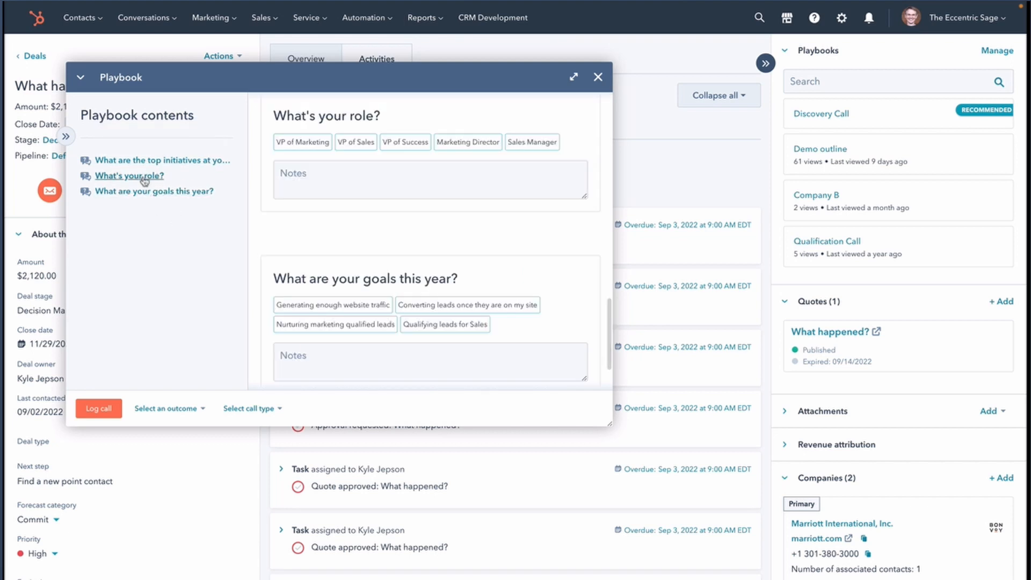
left_click(148, 192)
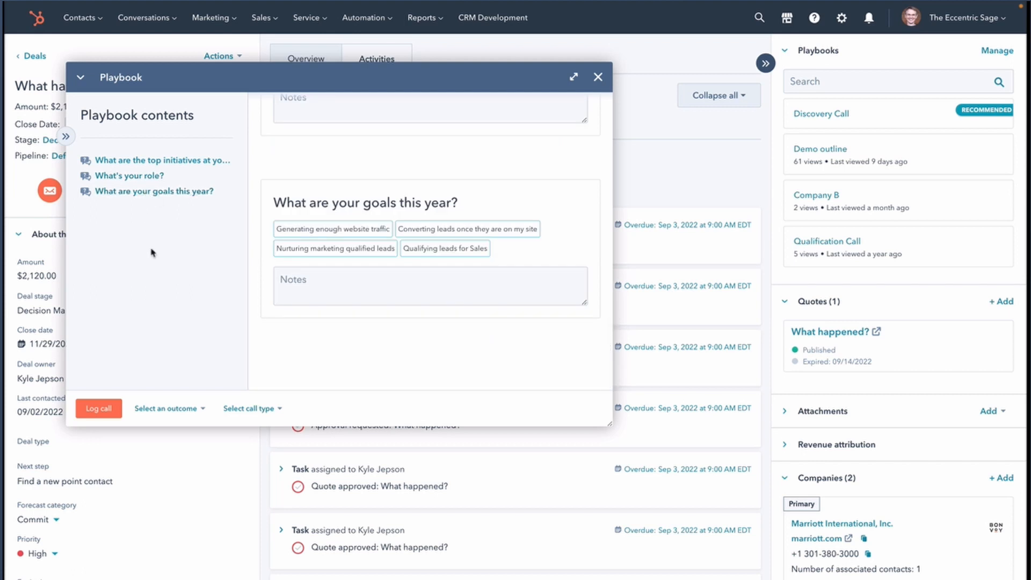
left_click(65, 136)
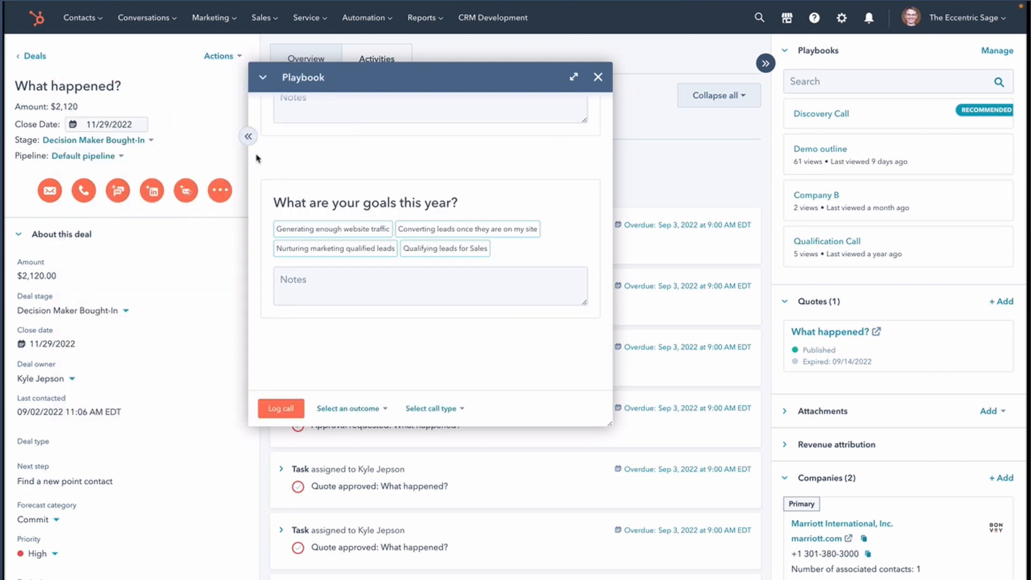
left_click(248, 137)
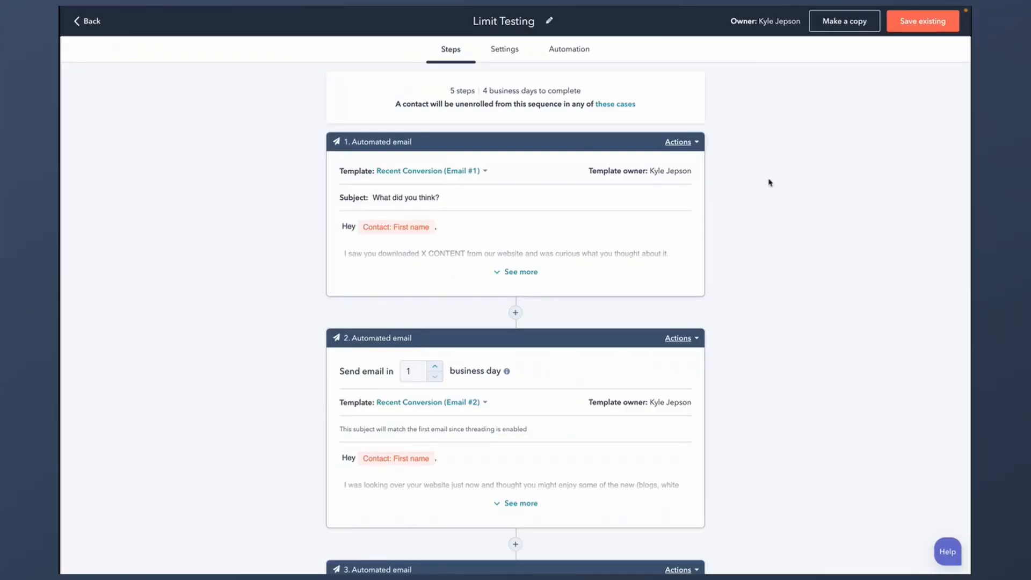
- Add automated email steps using Recent Conversion Email #6 and Email #7
scroll(764, 174, "down", 10)
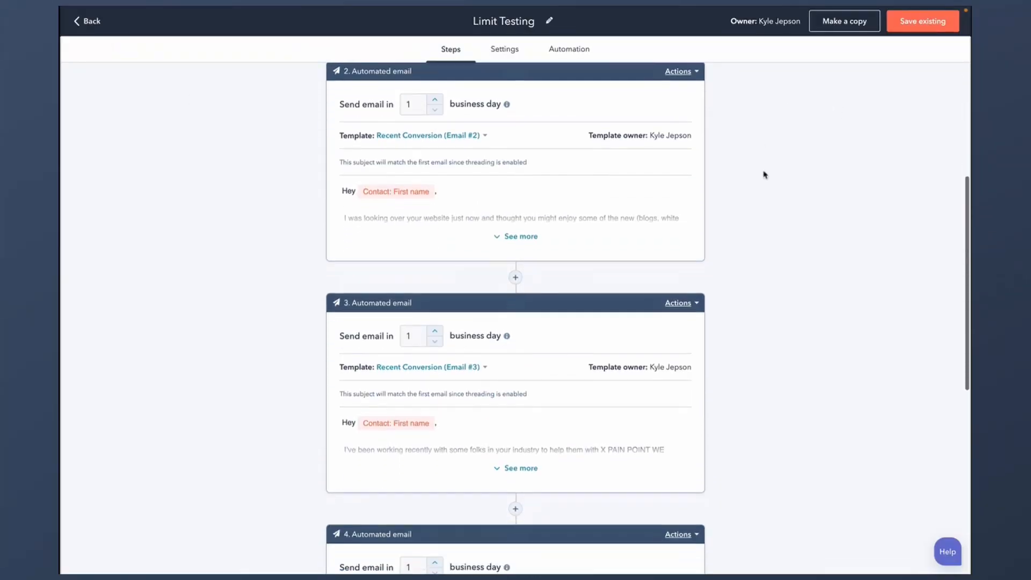
scroll(764, 174, "down", 3)
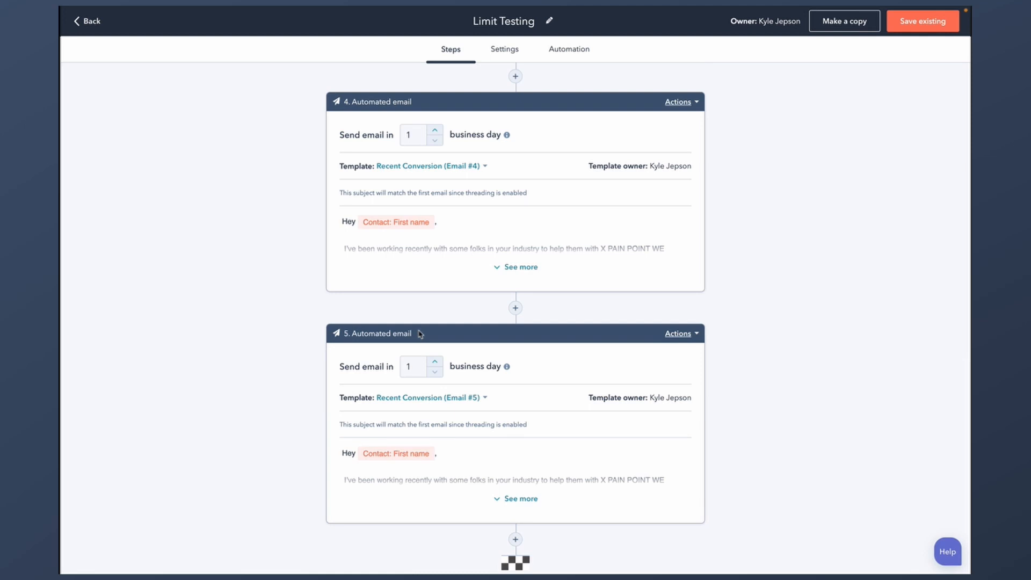
left_click(516, 540)
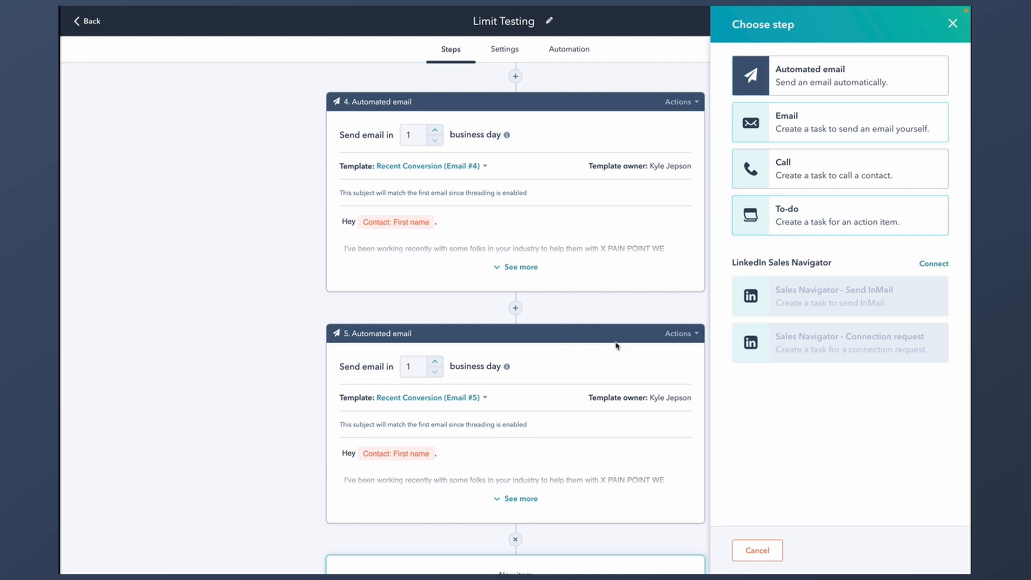
left_click(820, 77)
scroll(863, 330, "down", 10)
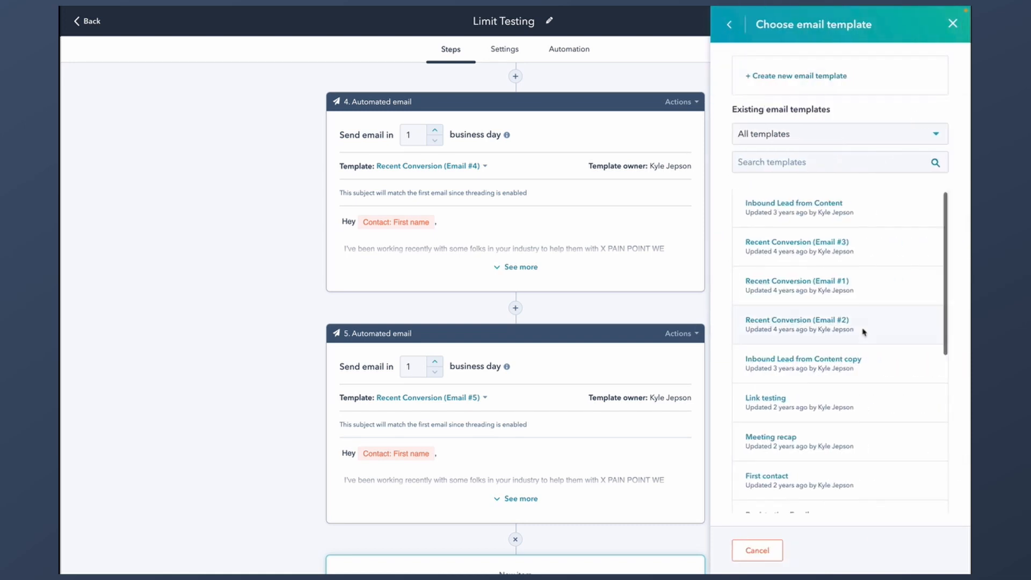
left_click(836, 327)
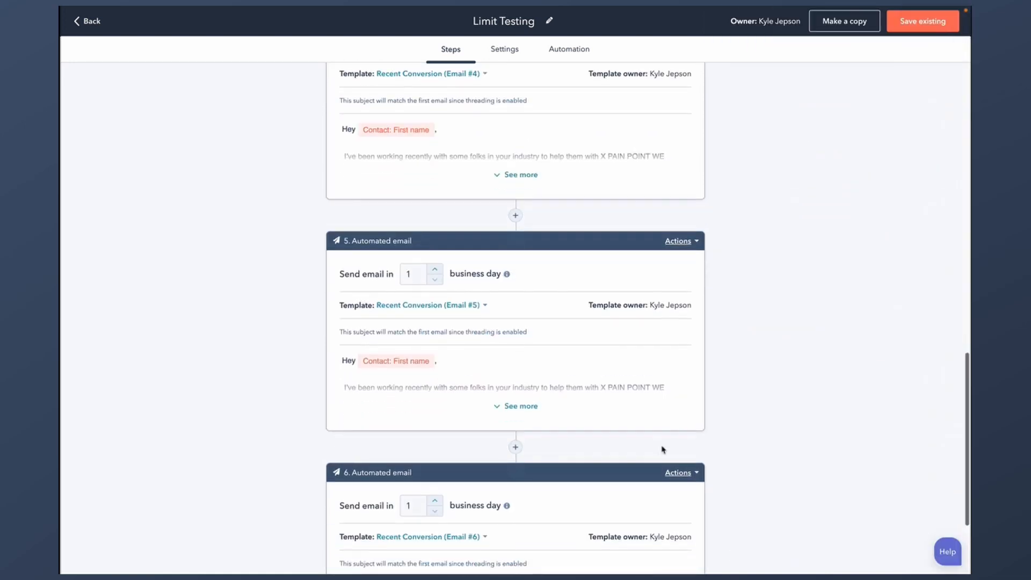
left_click(515, 542)
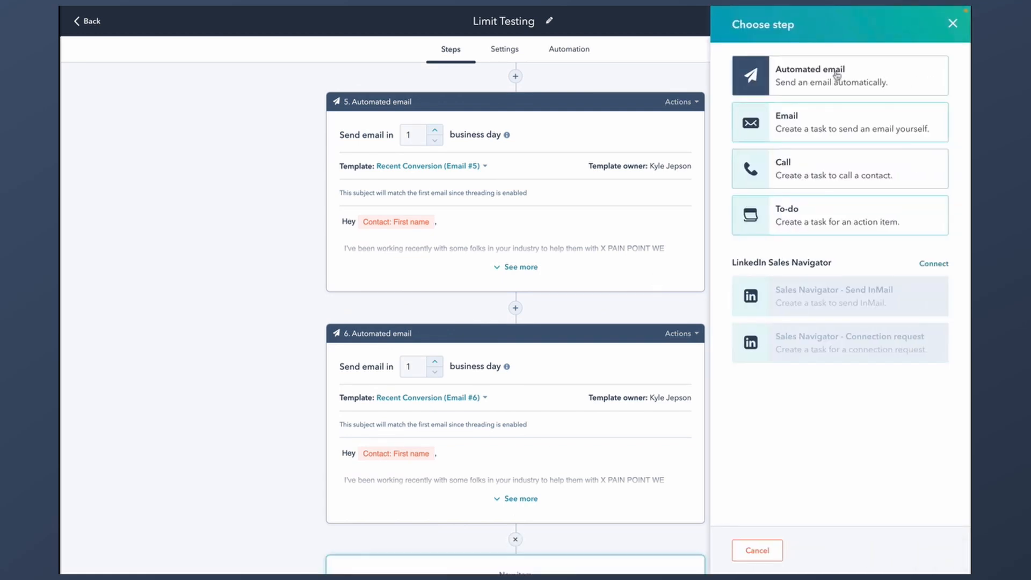
left_click(848, 78)
scroll(854, 200, "down", 10)
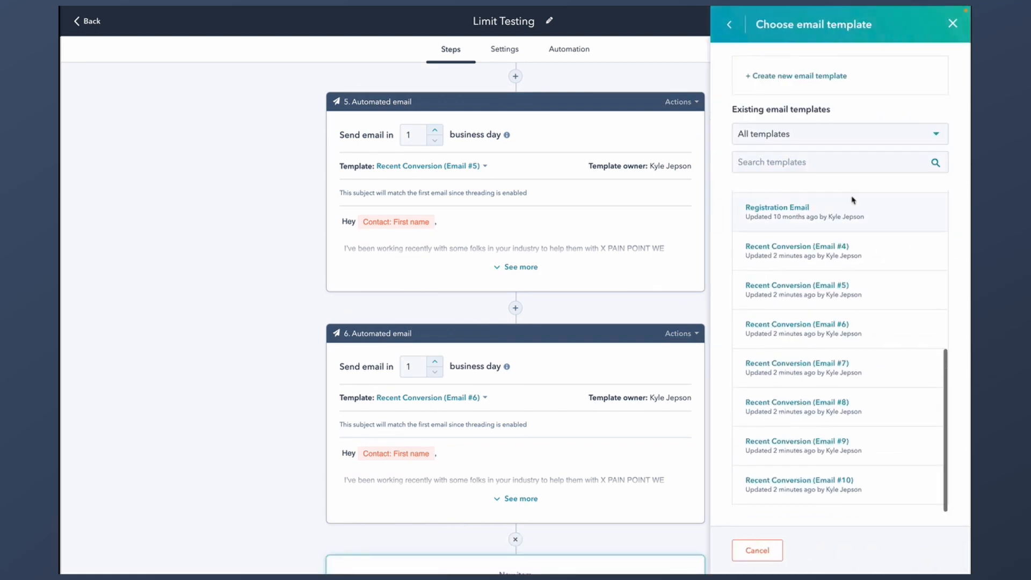
left_click(836, 370)
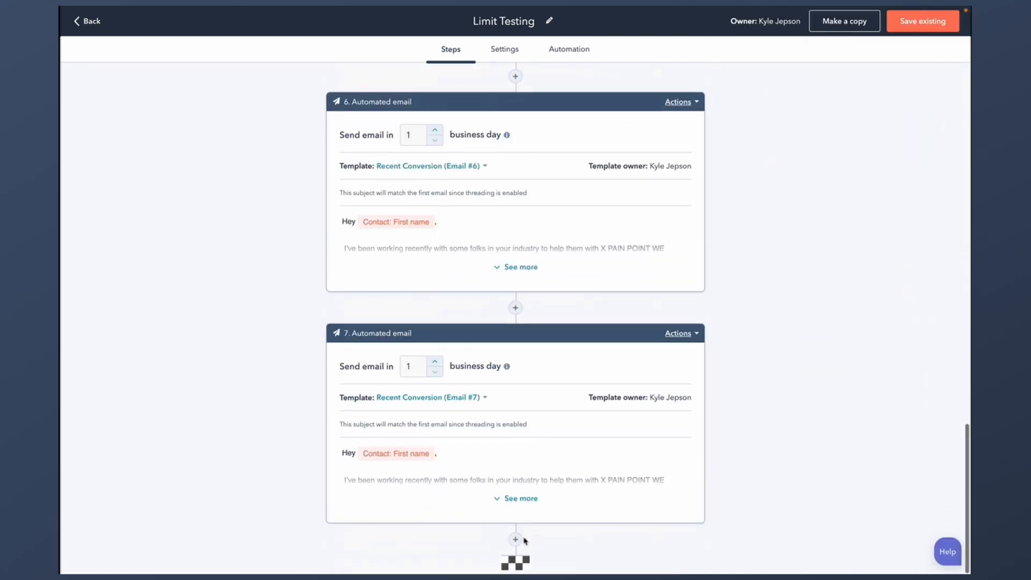
- Add Recent Conversion Email #8, #9 and #10 steps, then attempt an eleventh automated email
left_click(516, 539)
left_click(845, 84)
scroll(851, 308, "down", 8)
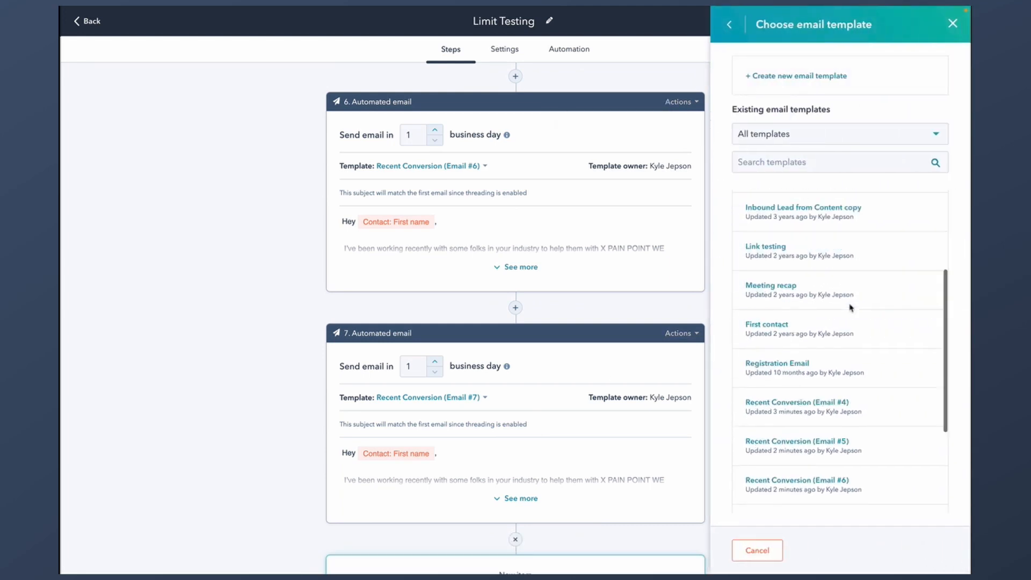
scroll(850, 308, "down", 3)
left_click(810, 404)
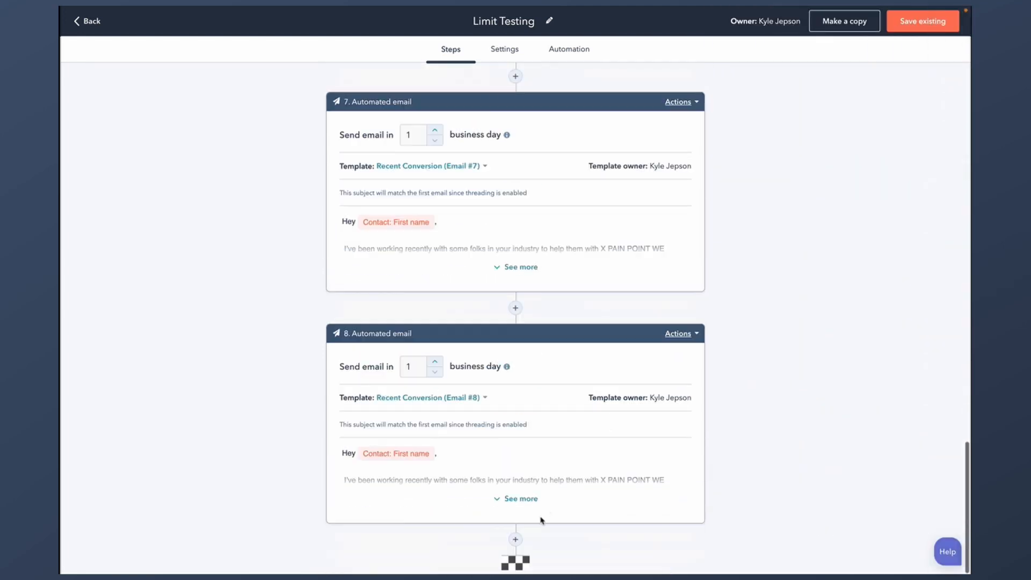
left_click(516, 539)
left_click(838, 70)
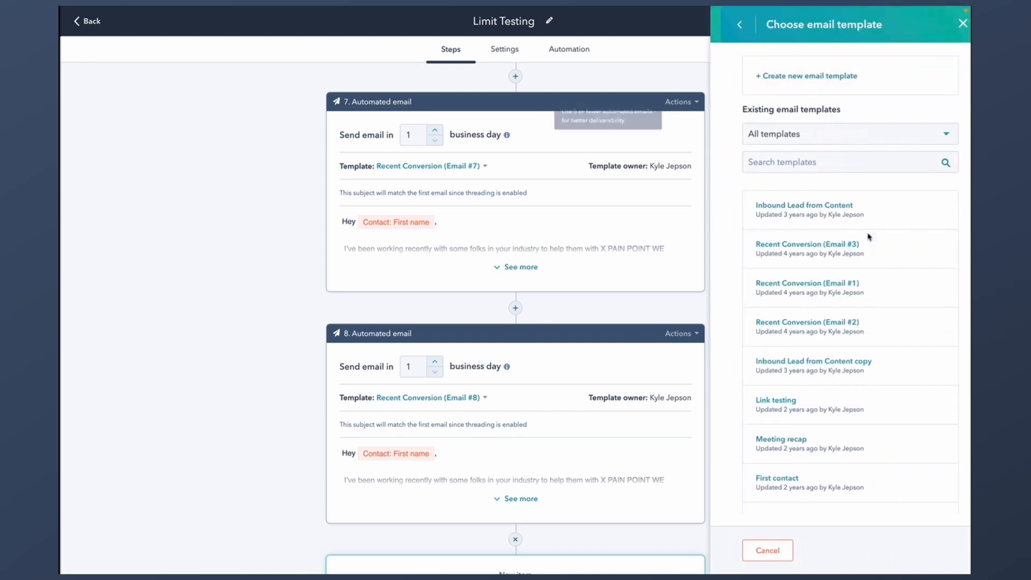
scroll(868, 236, "down", 10)
left_click(822, 403)
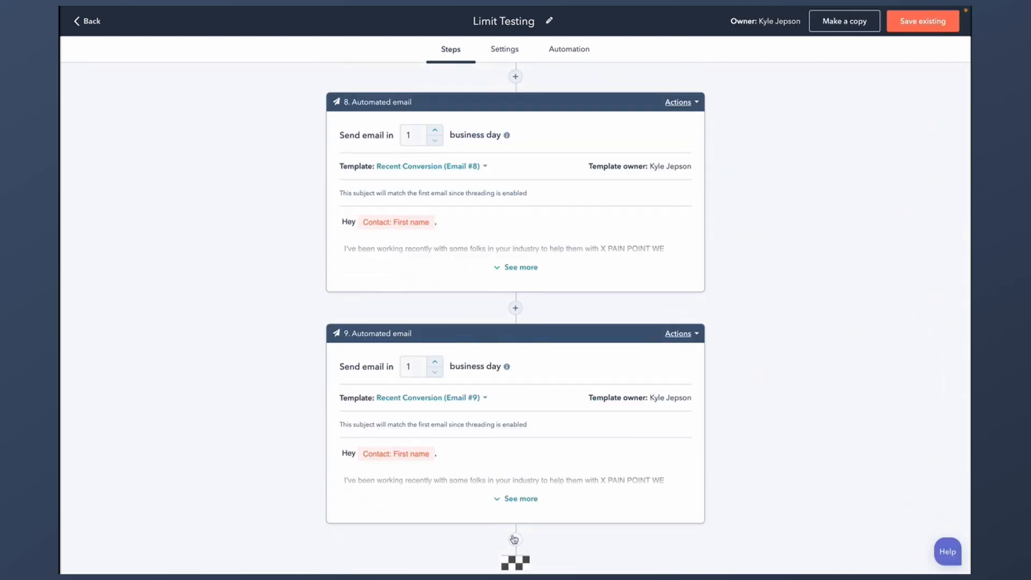
left_click(513, 540)
left_click(849, 85)
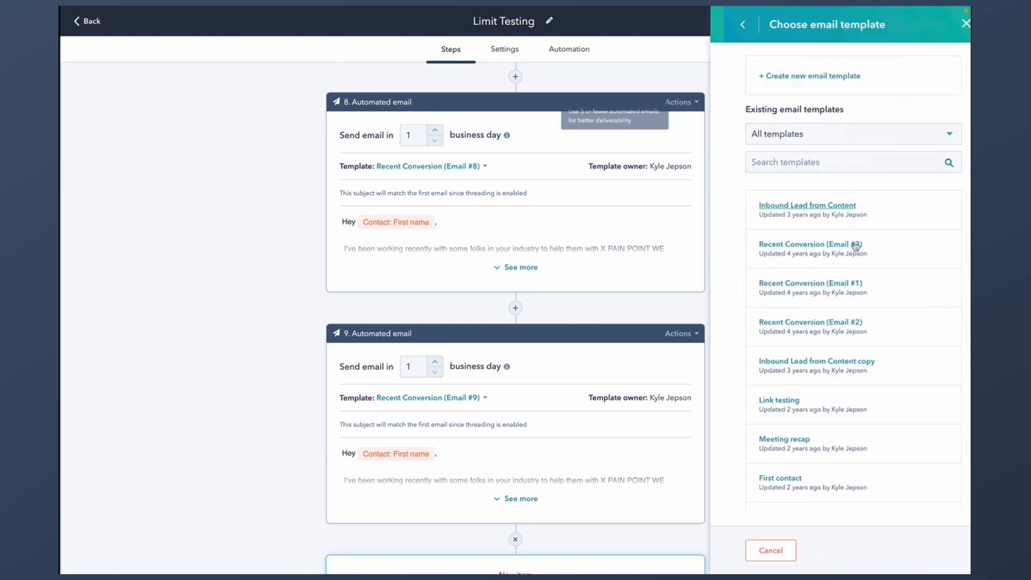
scroll(856, 246, "down", 10)
left_click(826, 478)
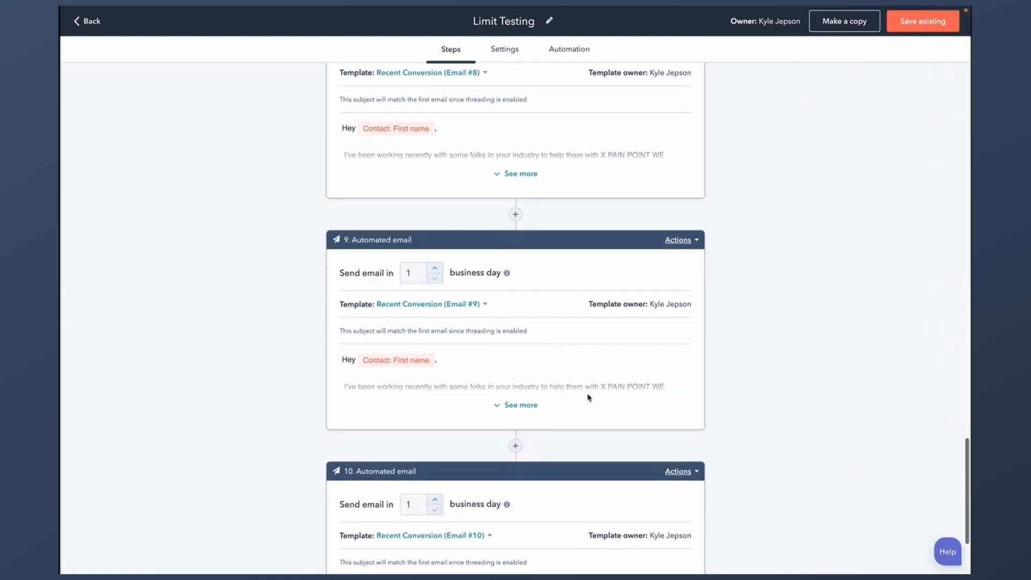
left_click(515, 540)
left_click(831, 80)
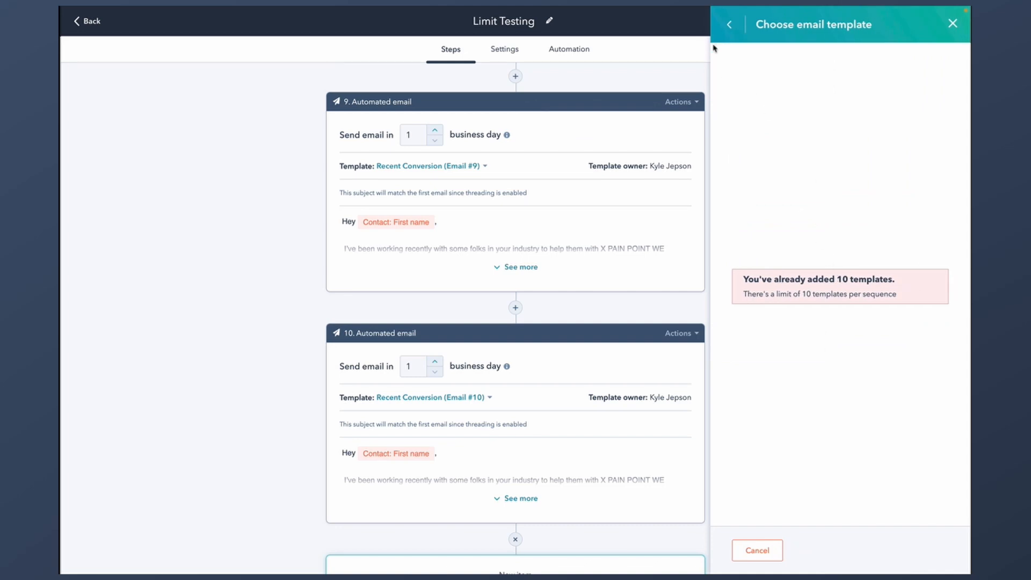
- Add a 'Call contact to follow up' call task step at the end of the sequence
left_click(729, 24)
left_click(841, 132)
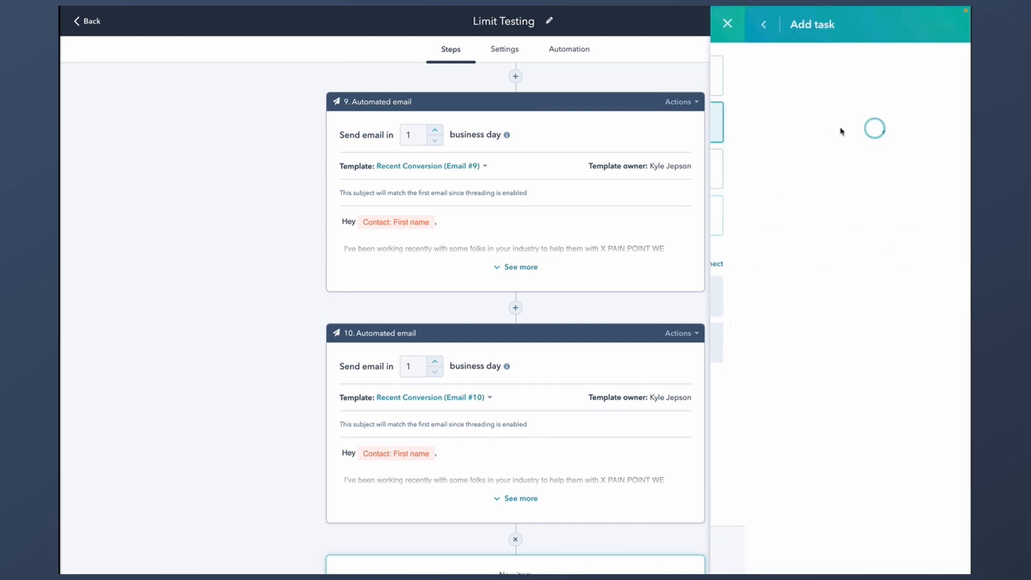
left_click(729, 24)
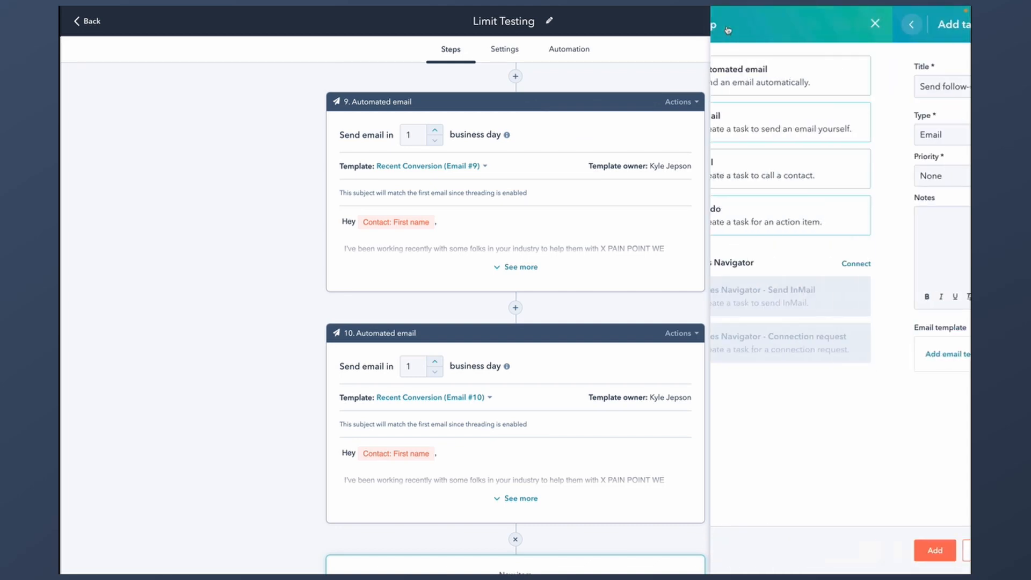
left_click(821, 186)
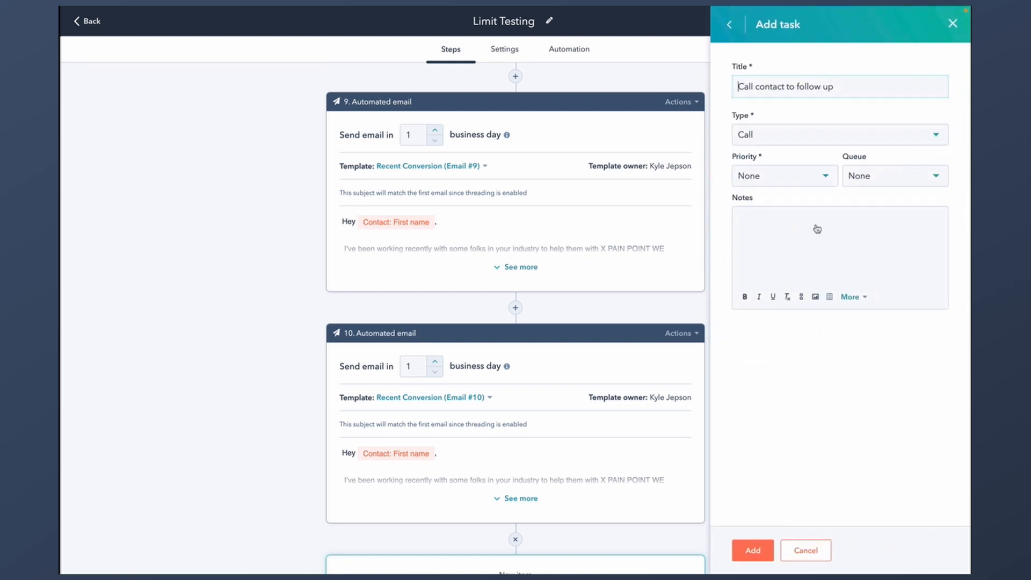
left_click(752, 551)
- Insert a to-do task step between steps 7 and 8
scroll(578, 273, "up", 10)
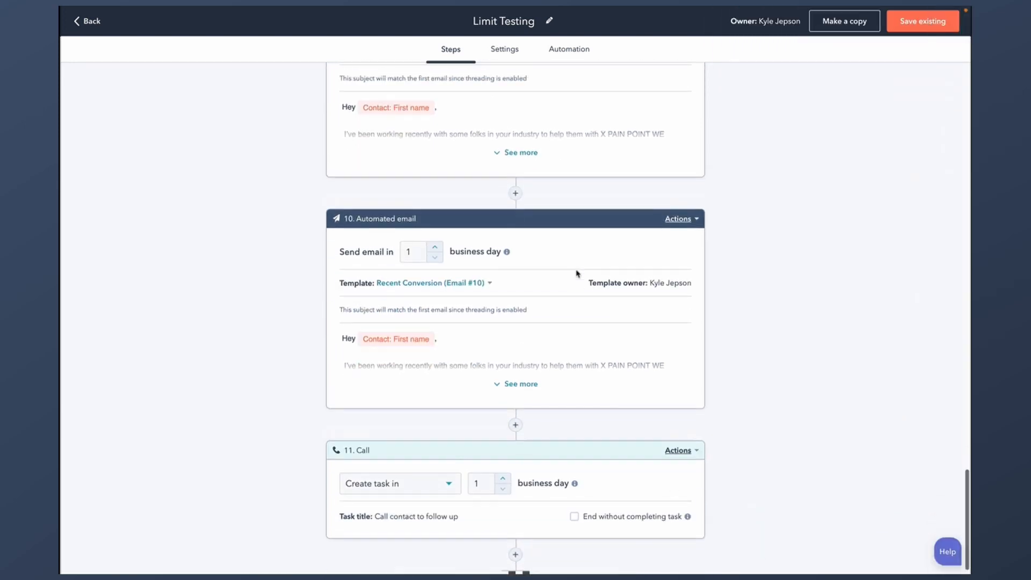
left_click(515, 293)
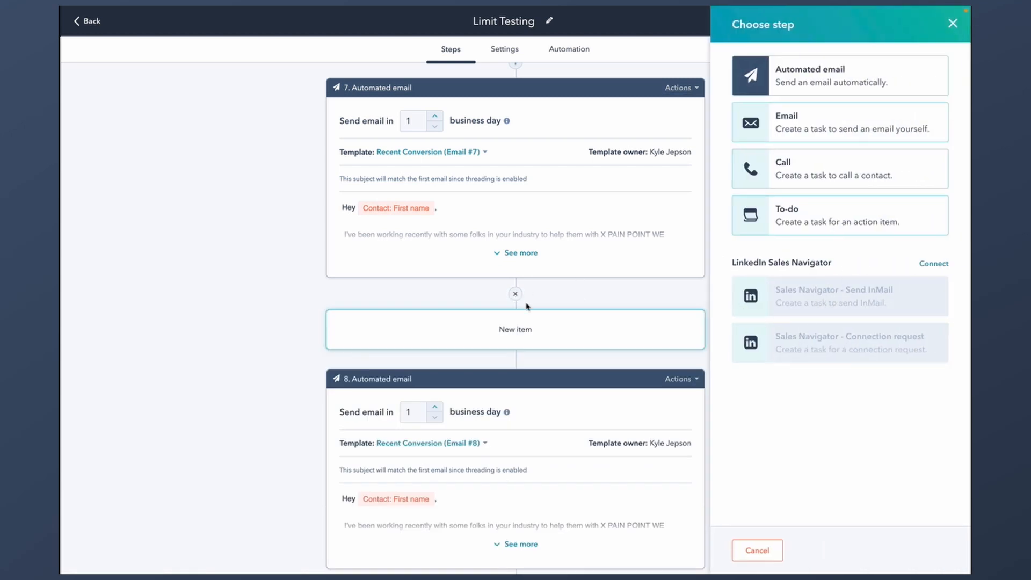
left_click(789, 210)
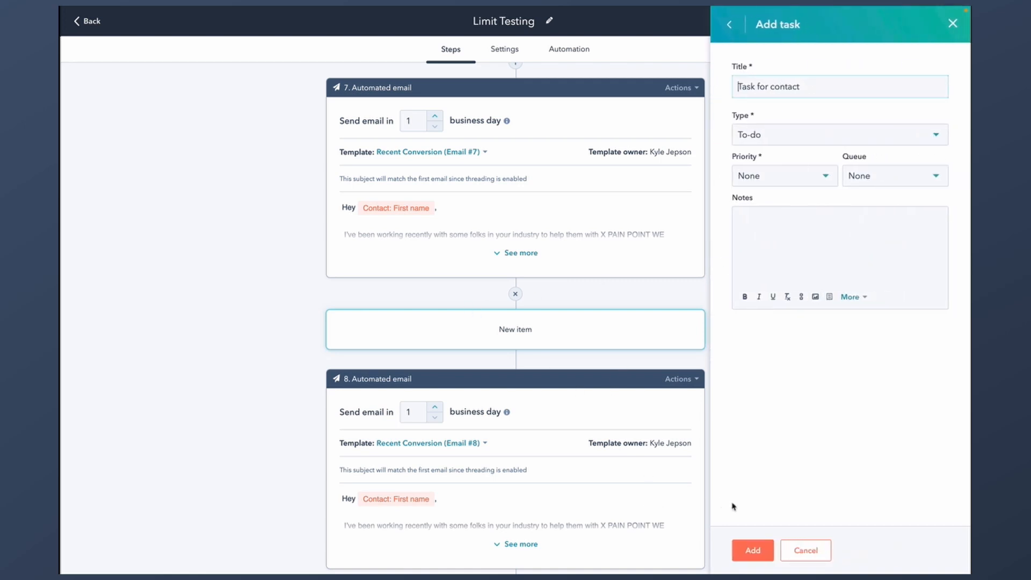
left_click(753, 550)
scroll(610, 357, "down", 10)
scroll(609, 357, "up", 20)
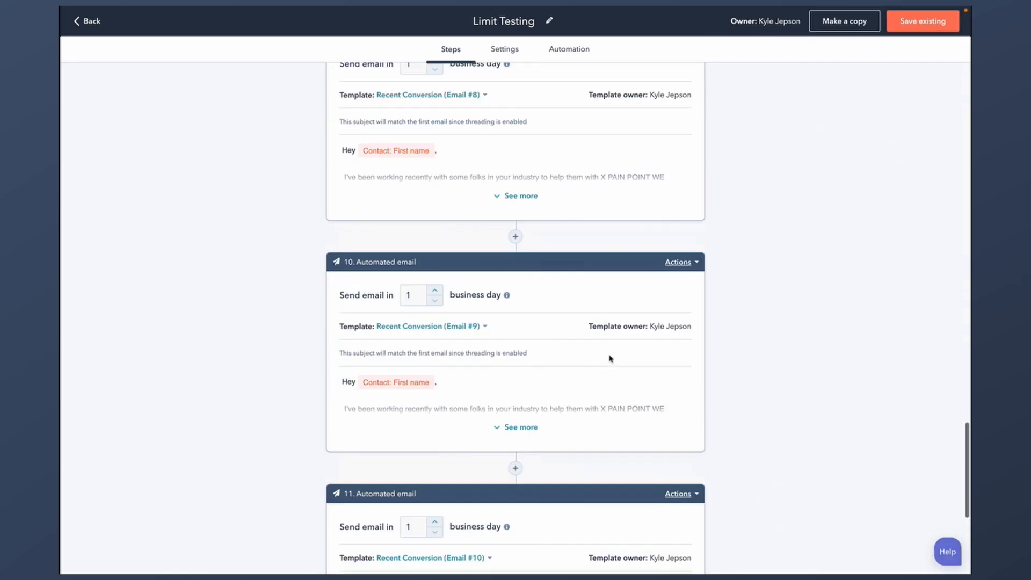
scroll(609, 358, "up", 5)
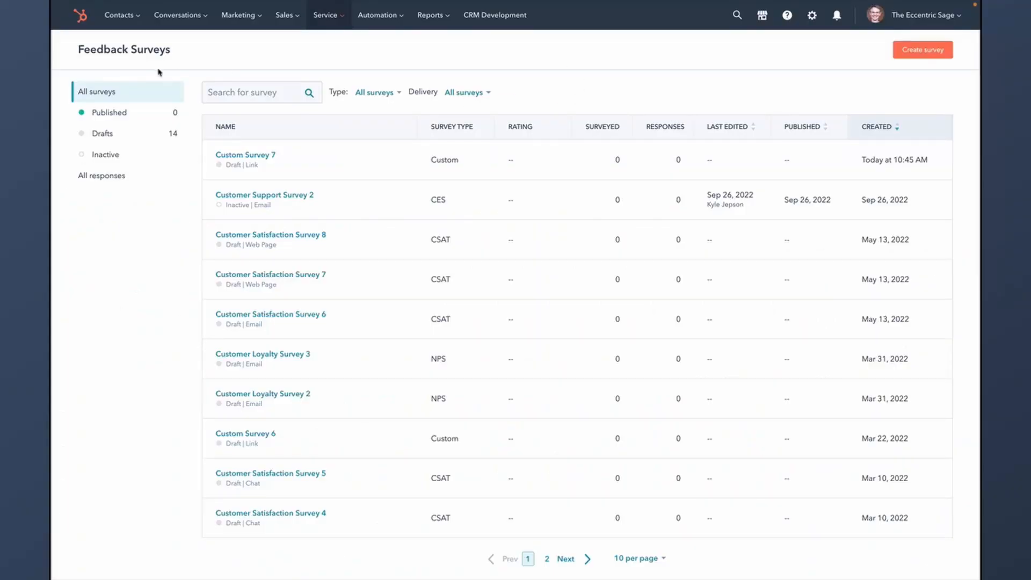
- Create a custom survey delivered by Shareable link, producing Custom Survey 8
left_click(932, 49)
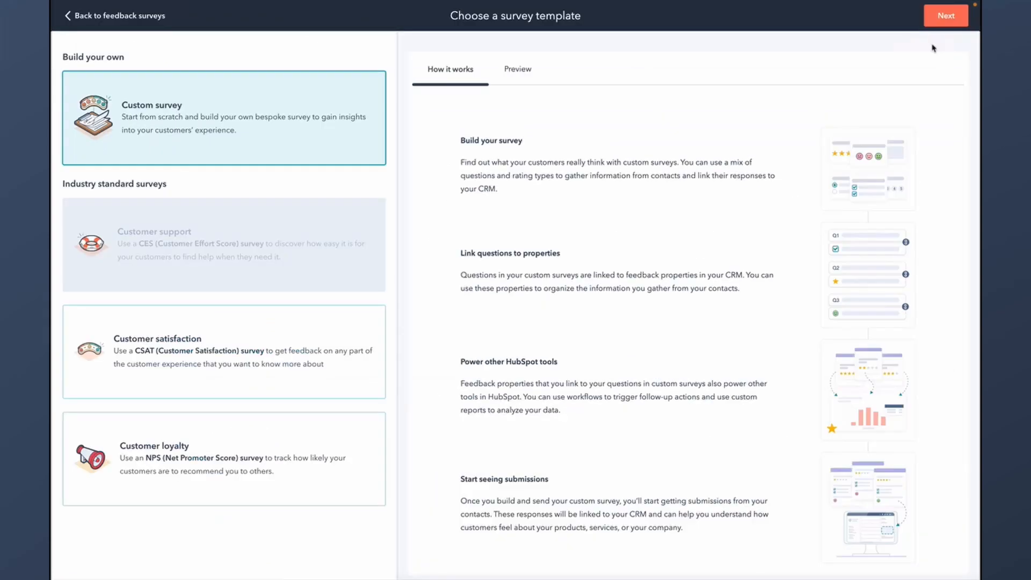
left_click(945, 15)
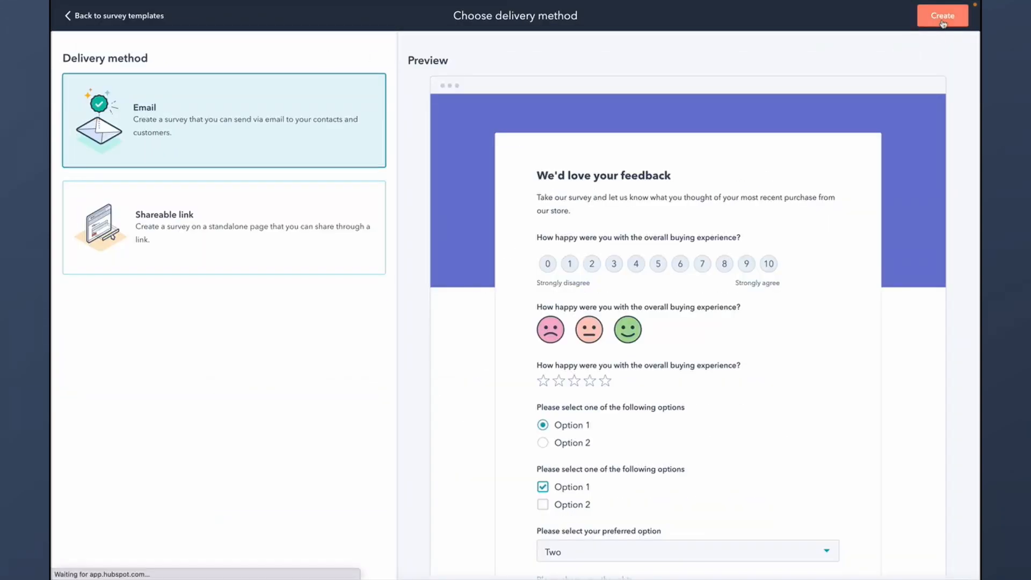
left_click(267, 234)
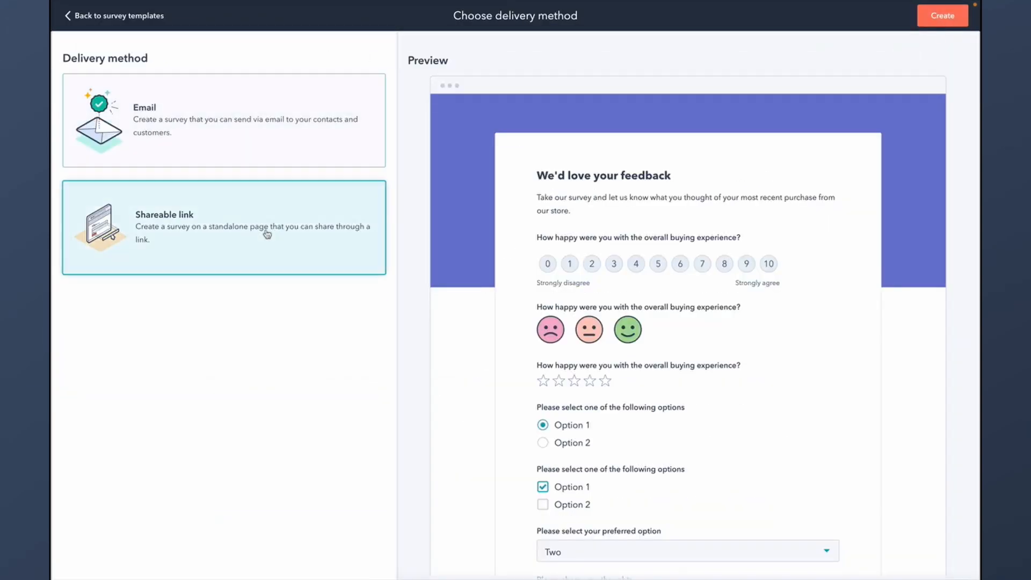
left_click(939, 24)
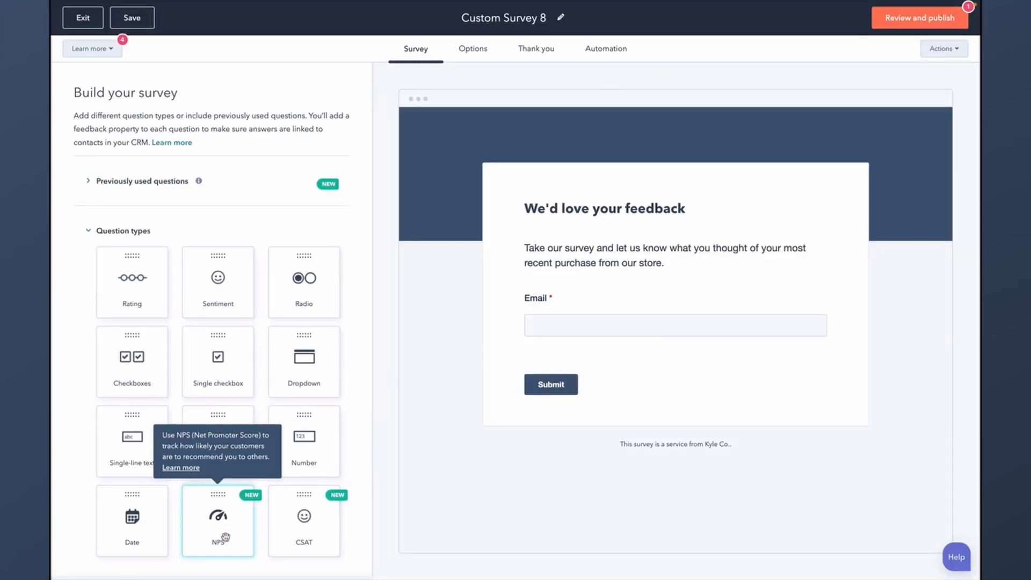
- Add a trial NPS question below Email, then delete it
left_click_drag(225, 537, 635, 348)
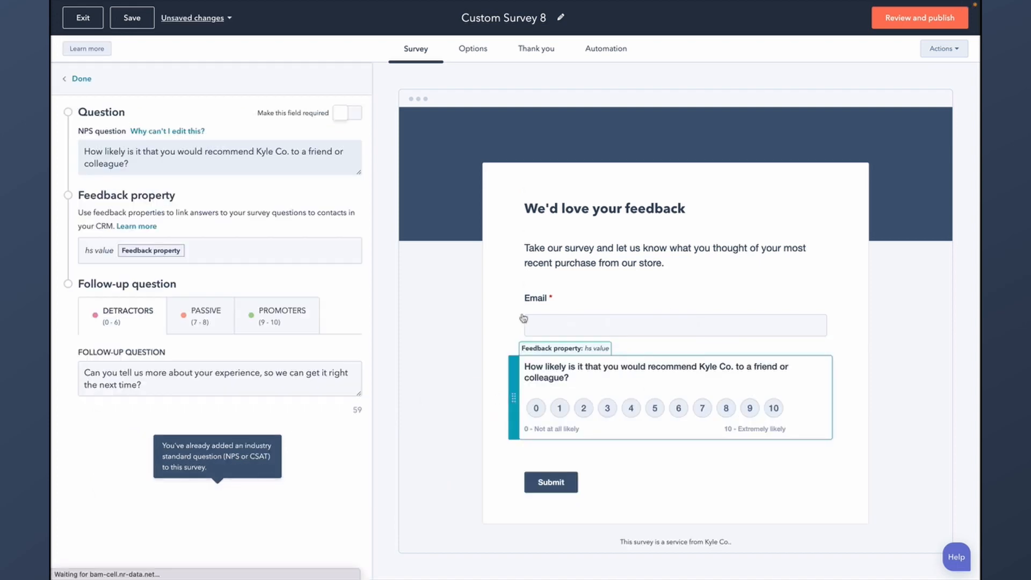
left_click_drag(141, 156, 177, 166)
left_click(177, 166)
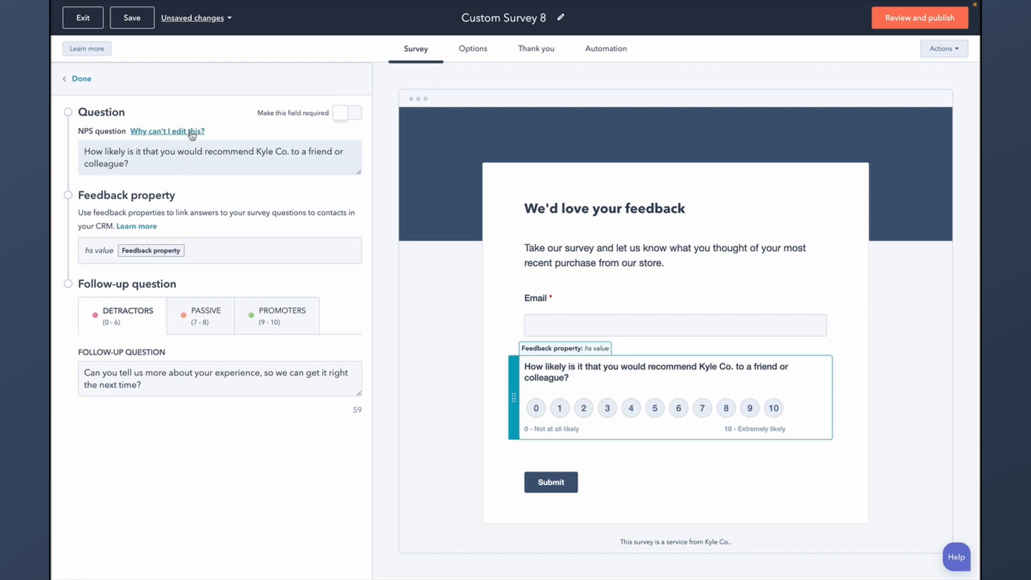
mouse_move(192, 135)
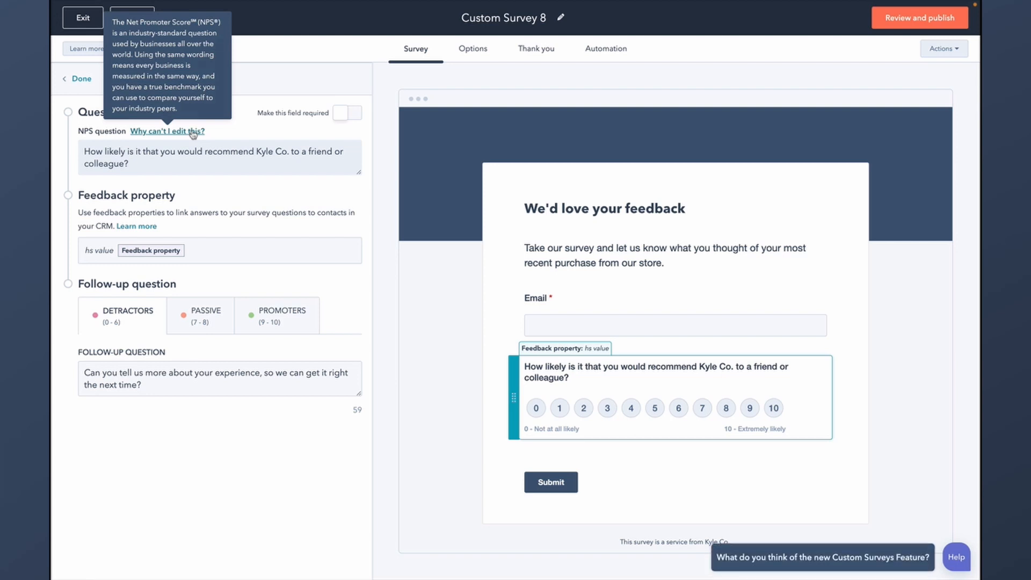
left_click(81, 79)
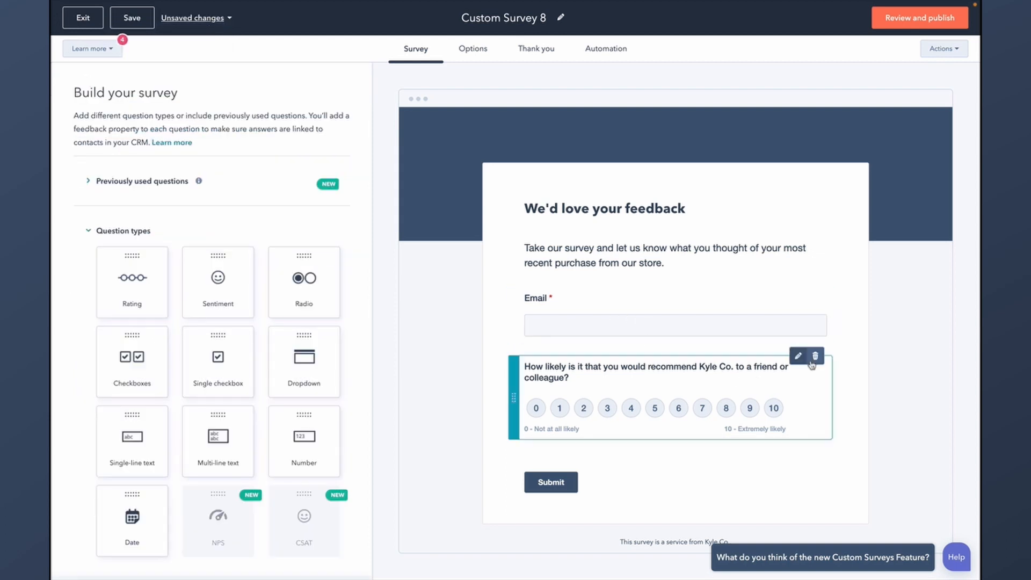
left_click(815, 358)
- Add the CSAT question below Email and check its neutral and happy follow-up questions
left_click_drag(305, 519, 694, 351)
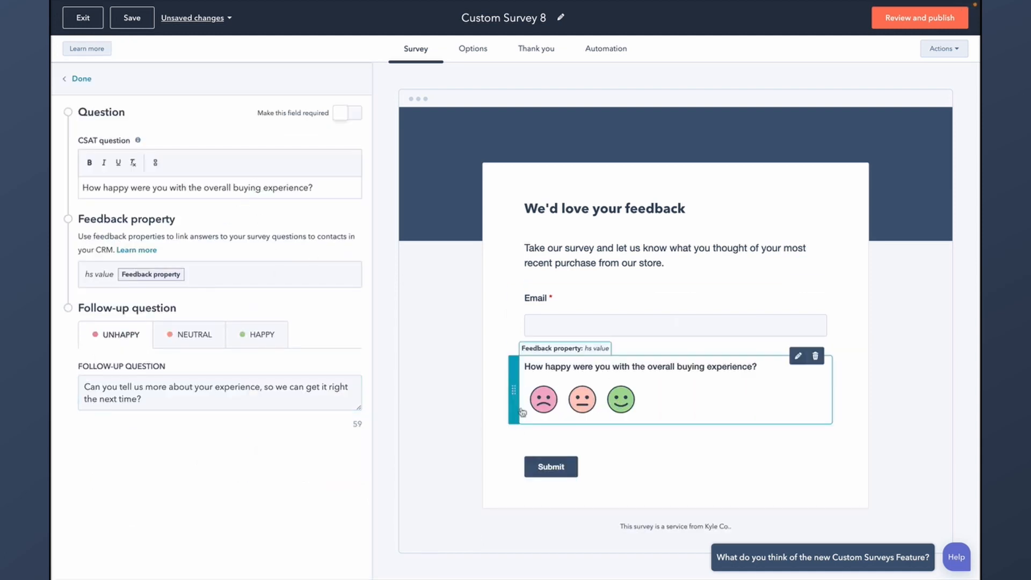
left_click(200, 336)
left_click(168, 369)
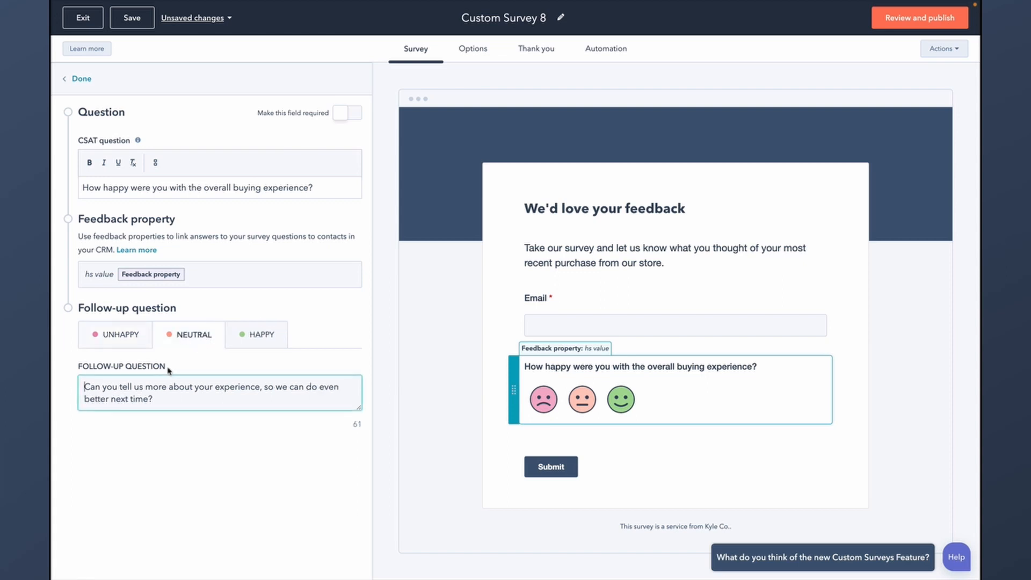
left_click(261, 336)
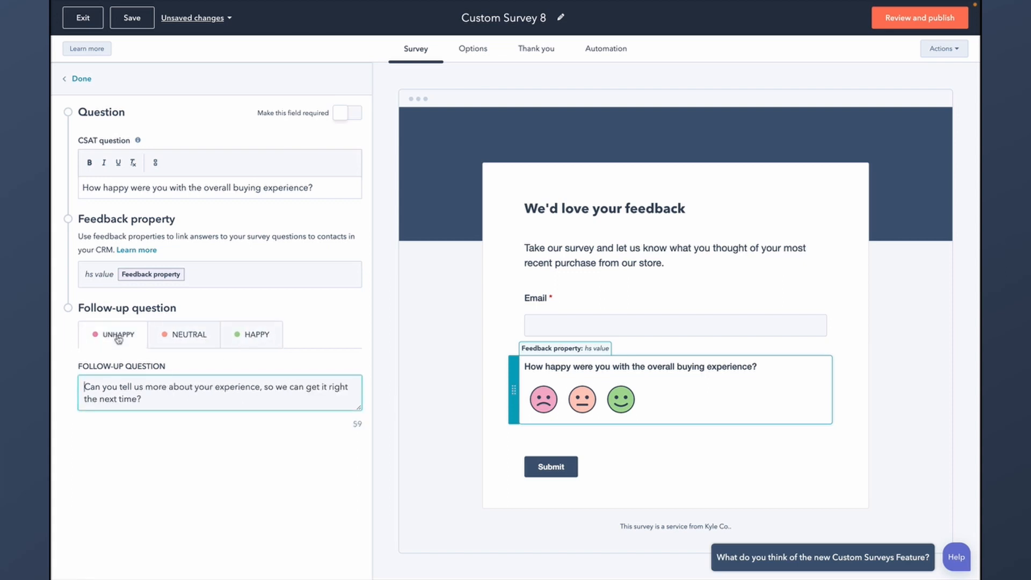